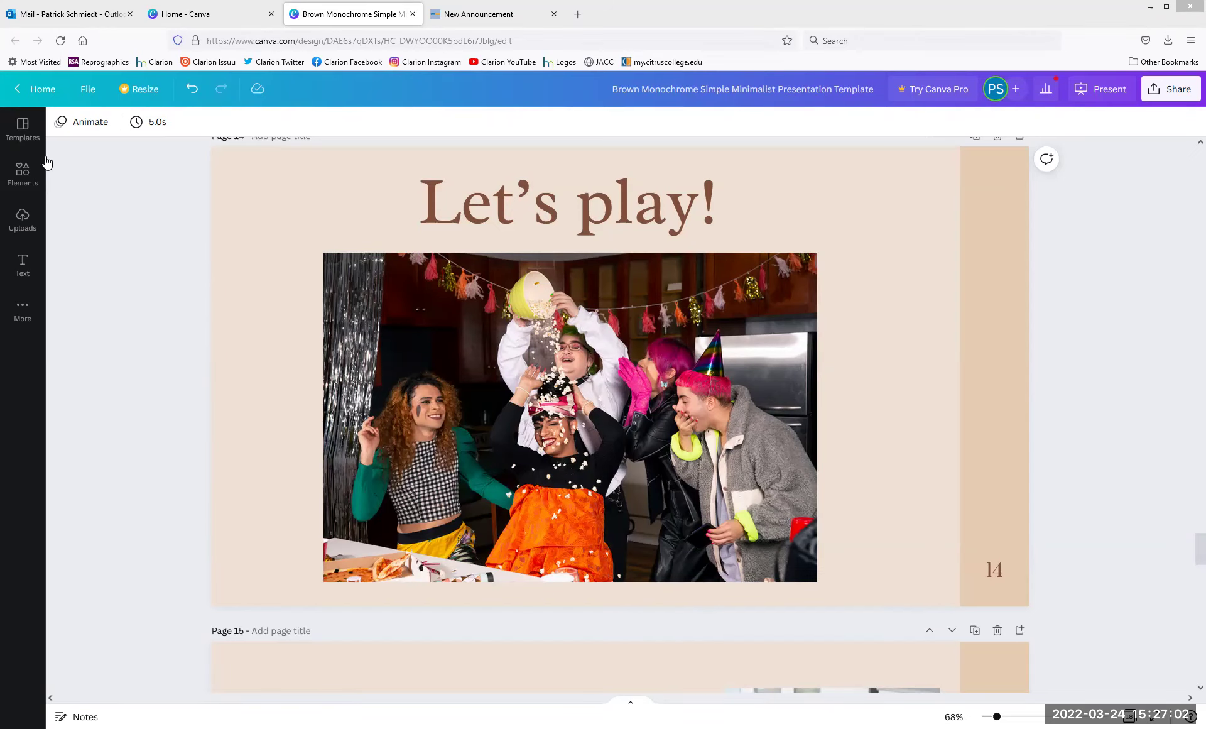
Leave the presentation for the home page and look through the recent designs
click(43, 88)
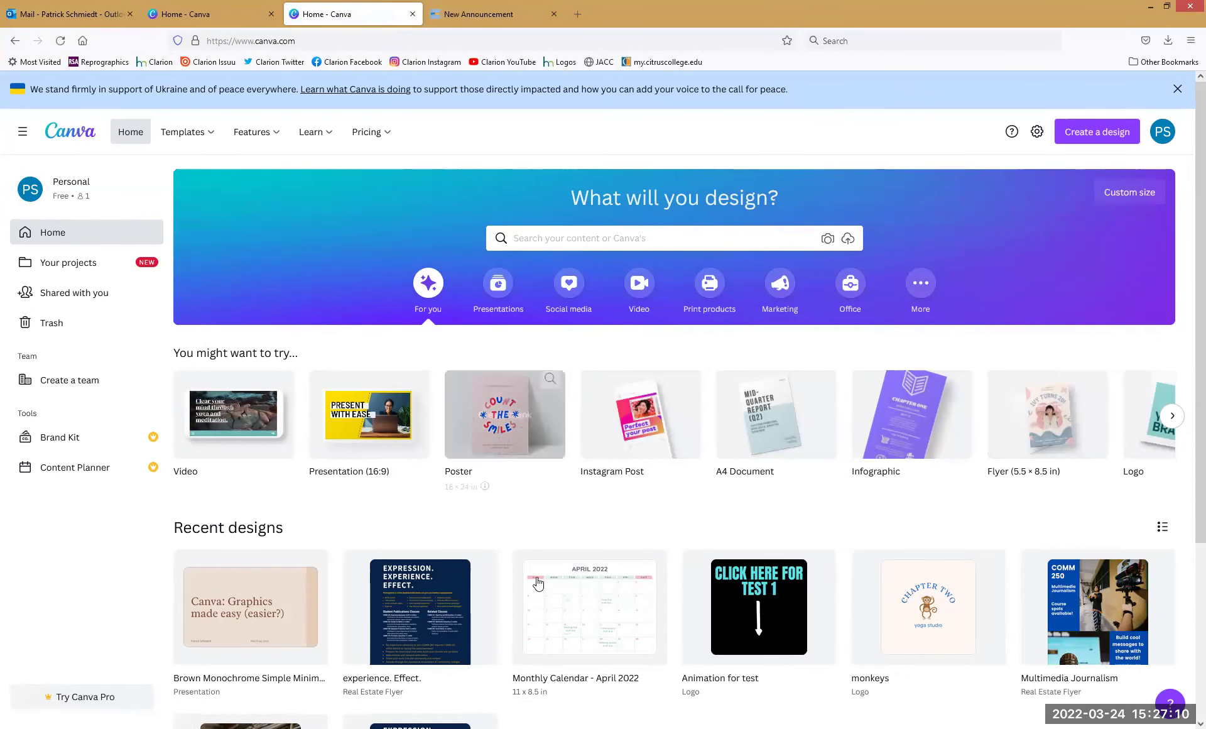
scroll(566, 577, down, 1)
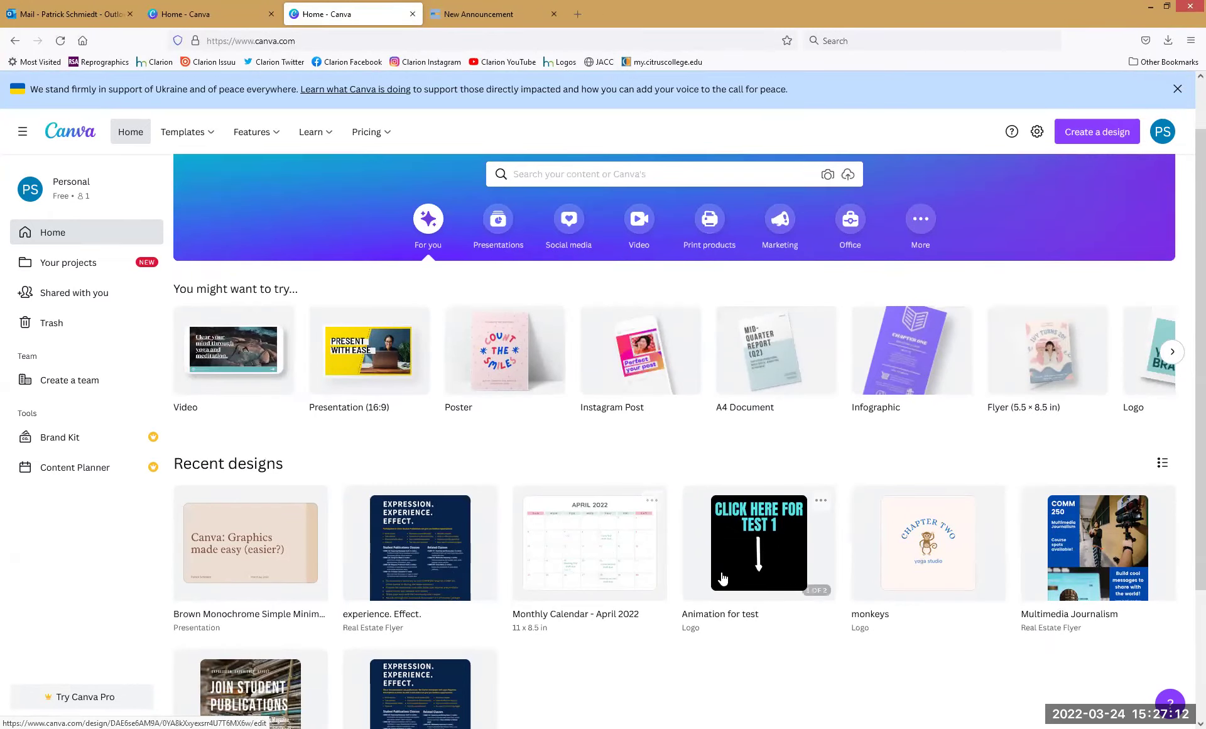
scroll(911, 622, down, 1)
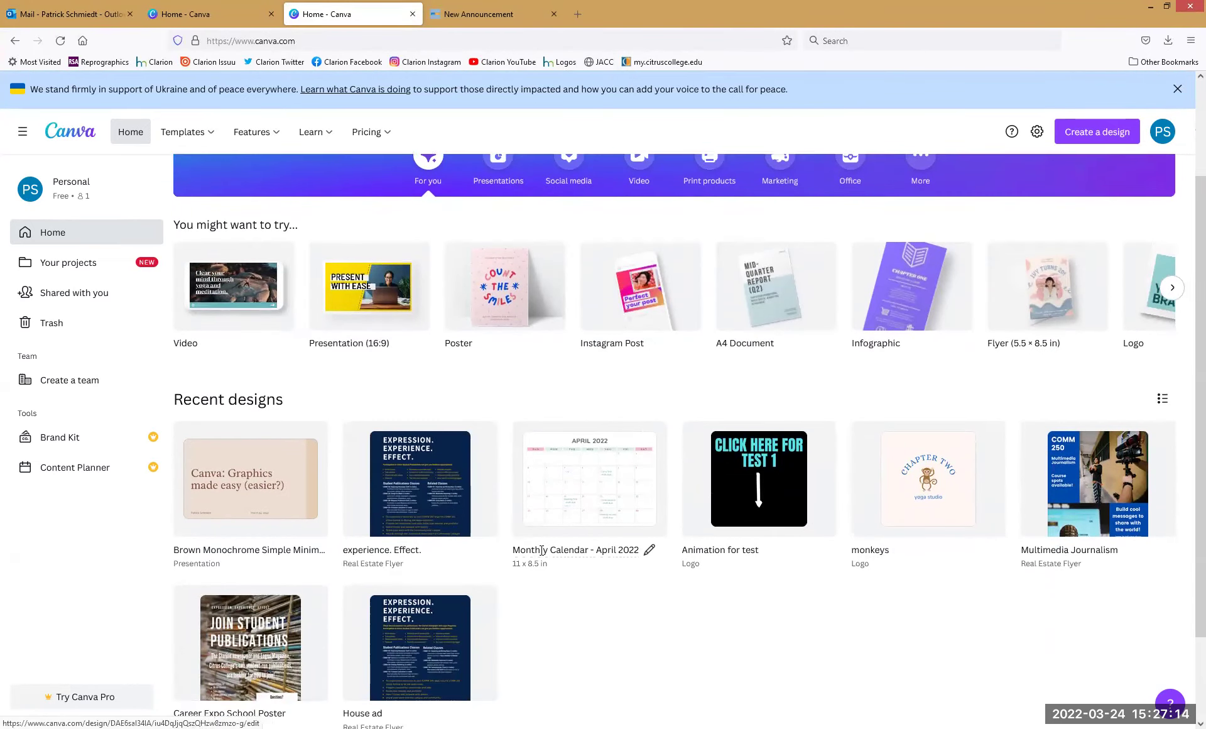
scroll(538, 549, down, 1)
scroll(651, 568, up, 2)
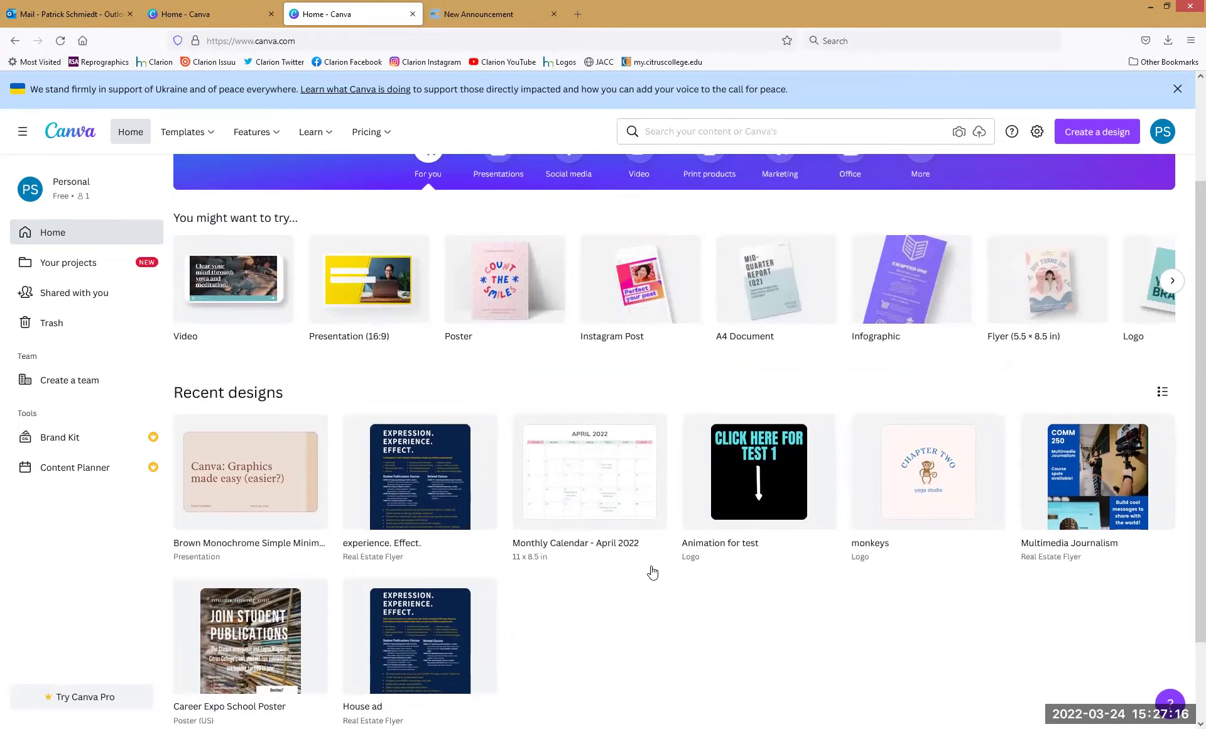
scroll(652, 570, up, 1)
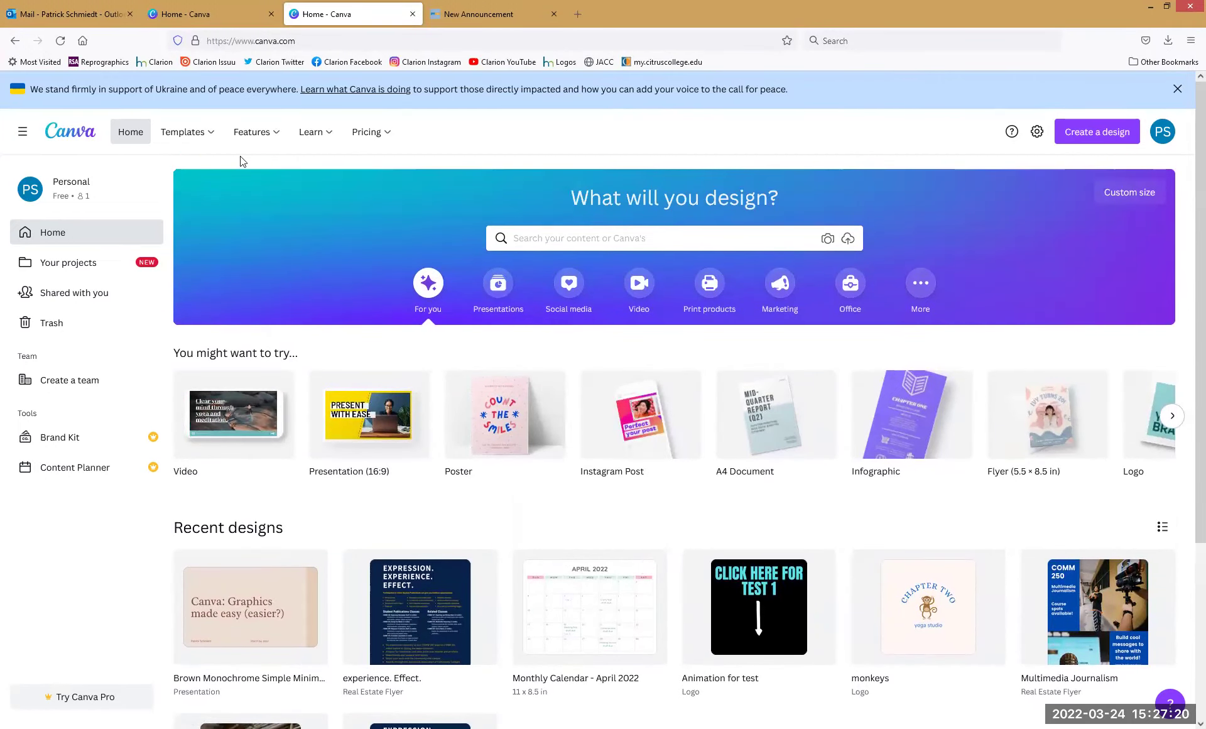
Open the Infographics template category under Marketing and browse the available infographic designs
mouse_move(210, 133)
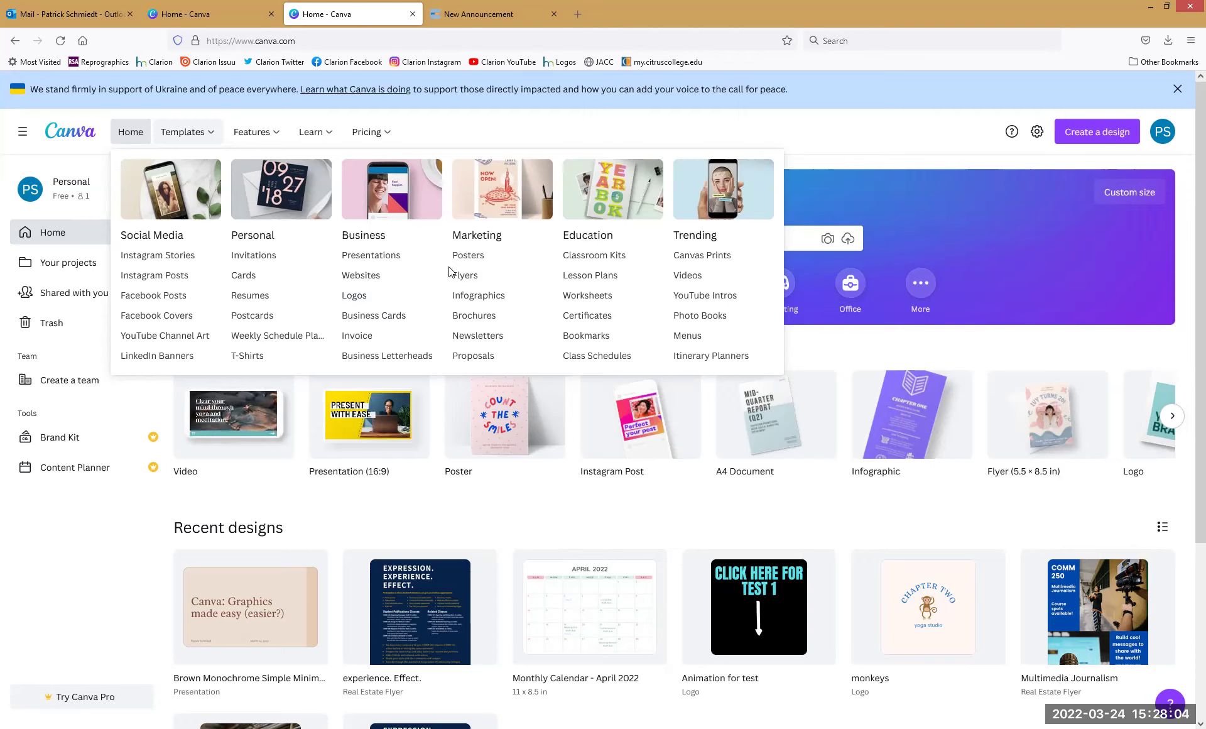
click(487, 295)
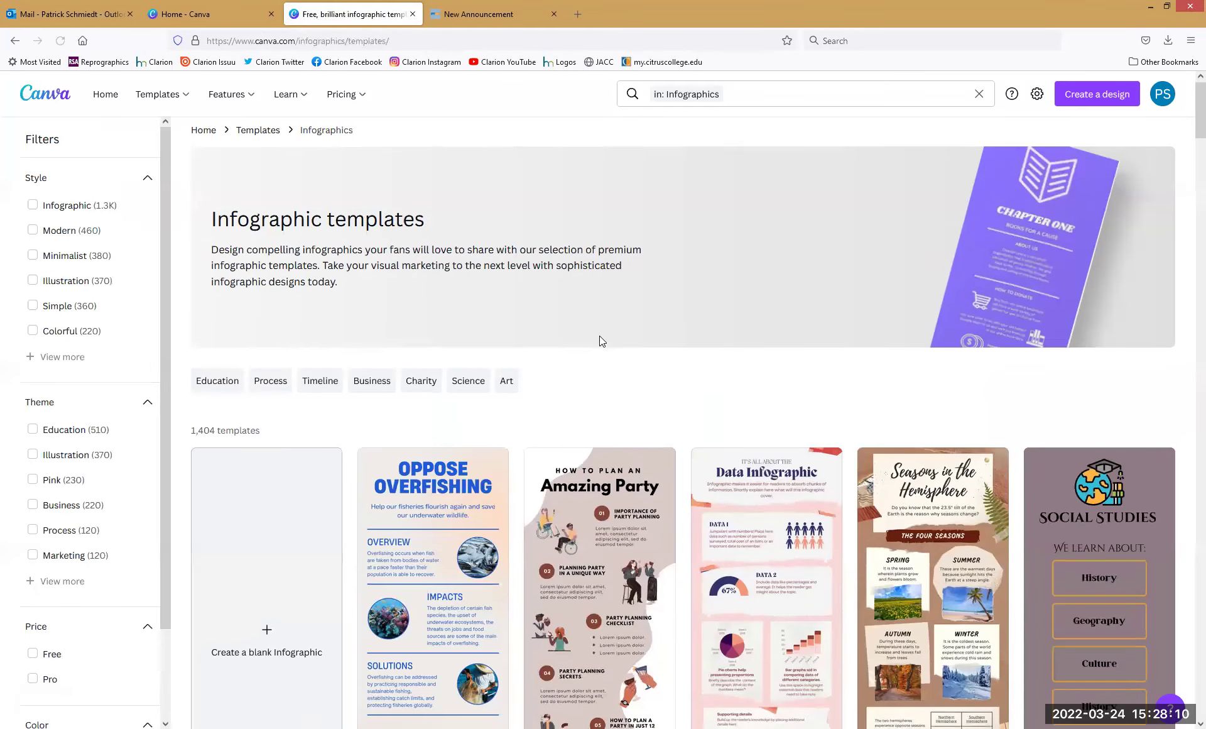
scroll(600, 338, down, 3)
scroll(686, 255, down, 3)
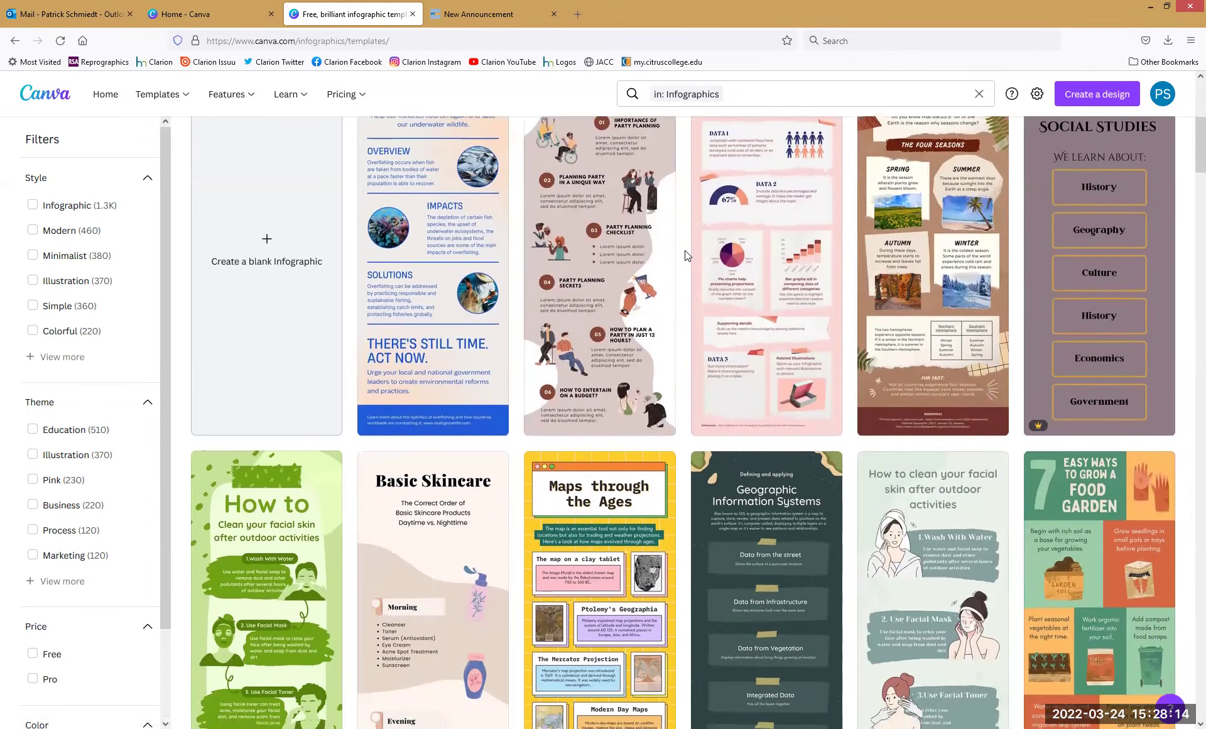
scroll(684, 250, down, 4)
scroll(686, 255, down, 3)
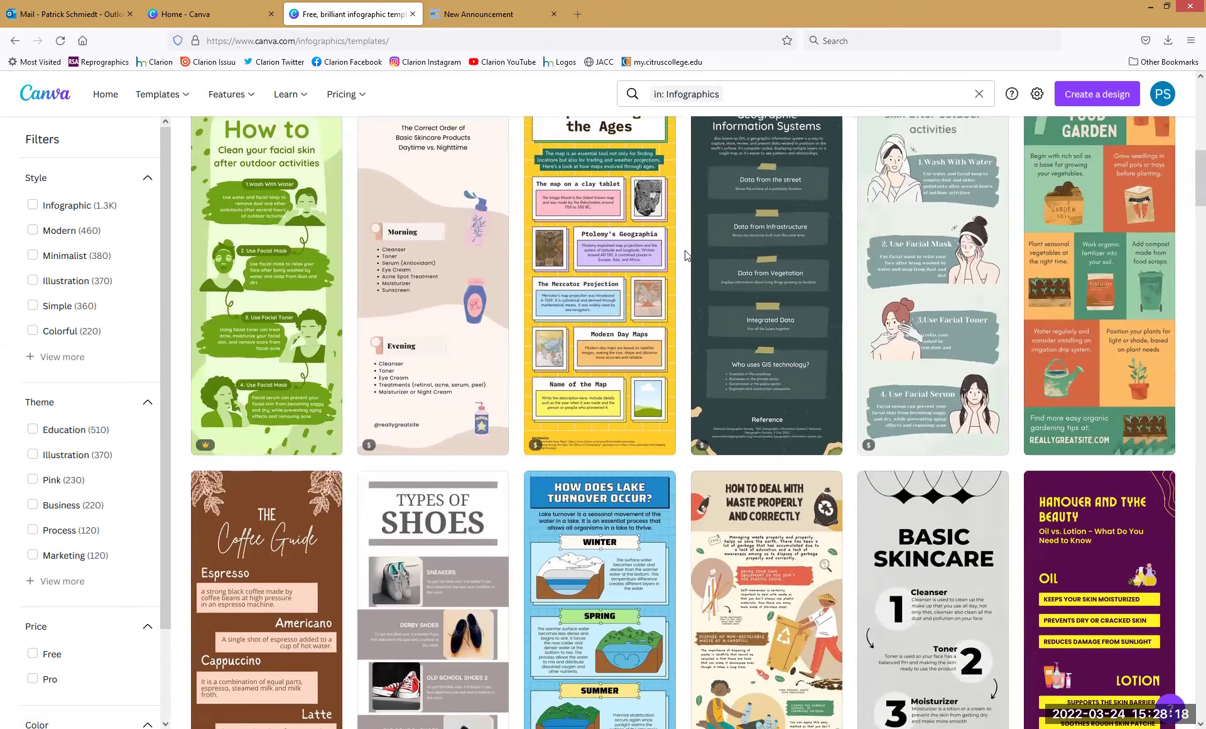
scroll(687, 255, down, 3)
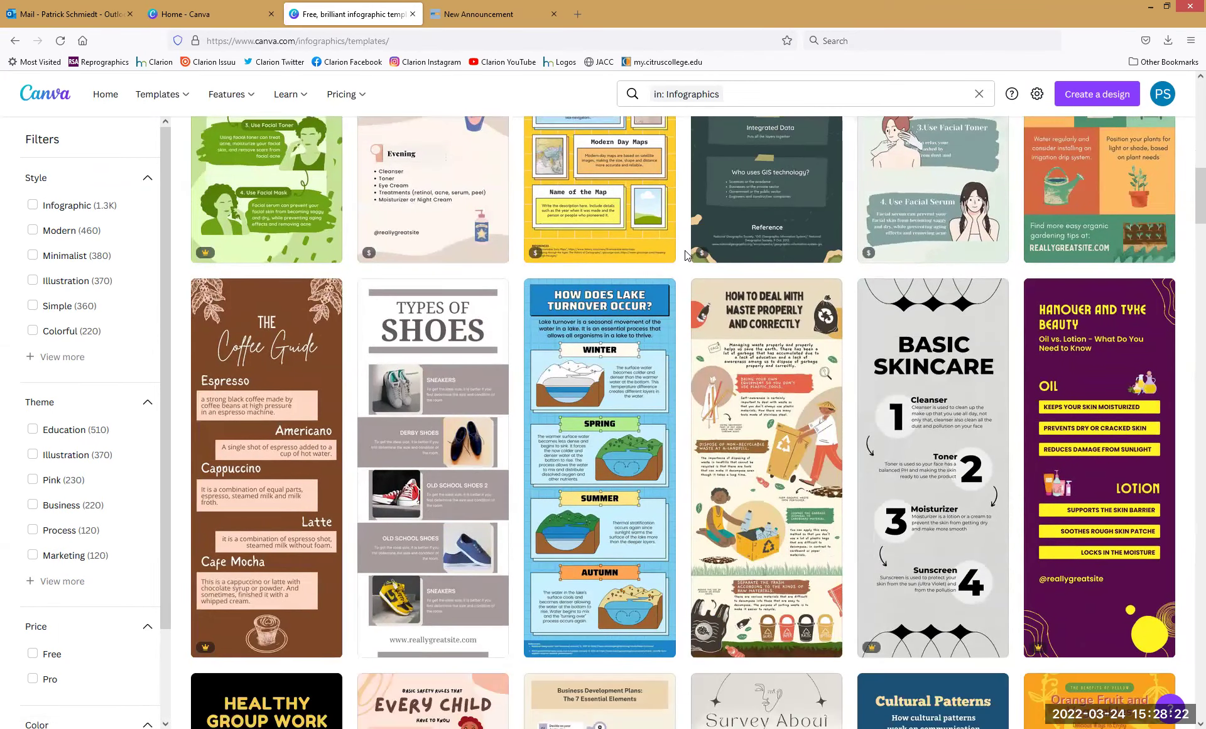
scroll(684, 250, up, 4)
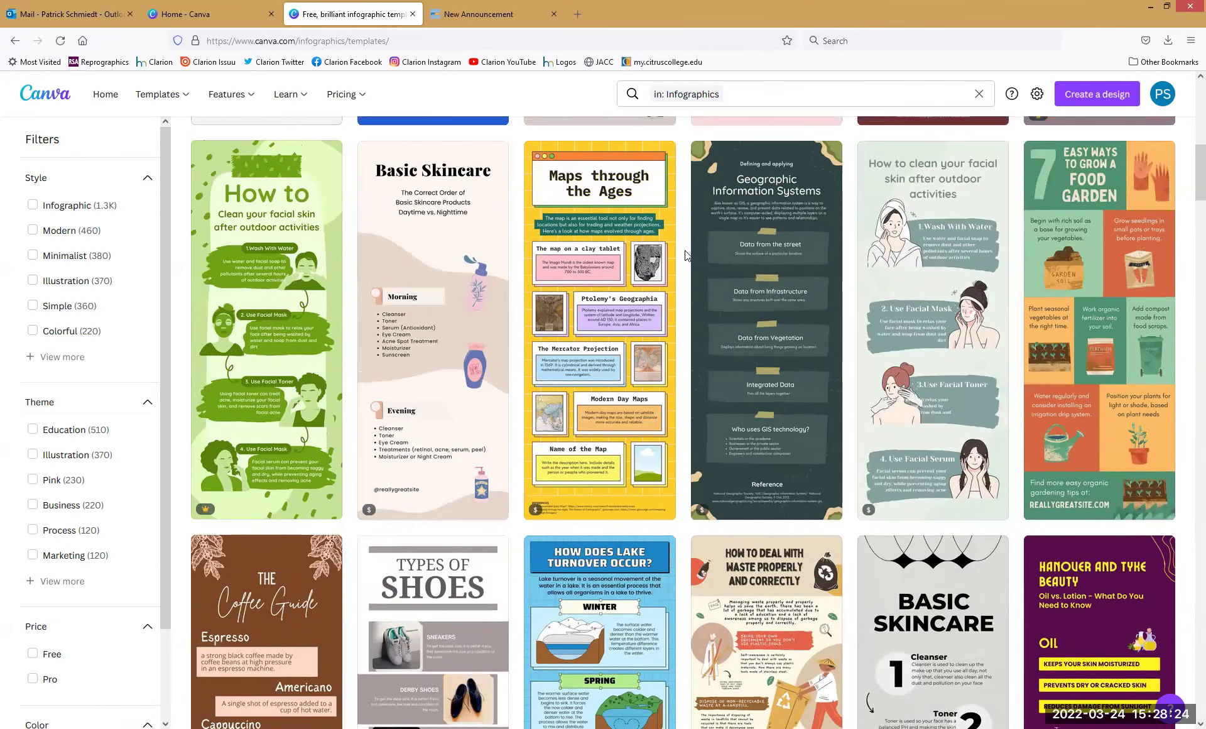
scroll(685, 255, down, 3)
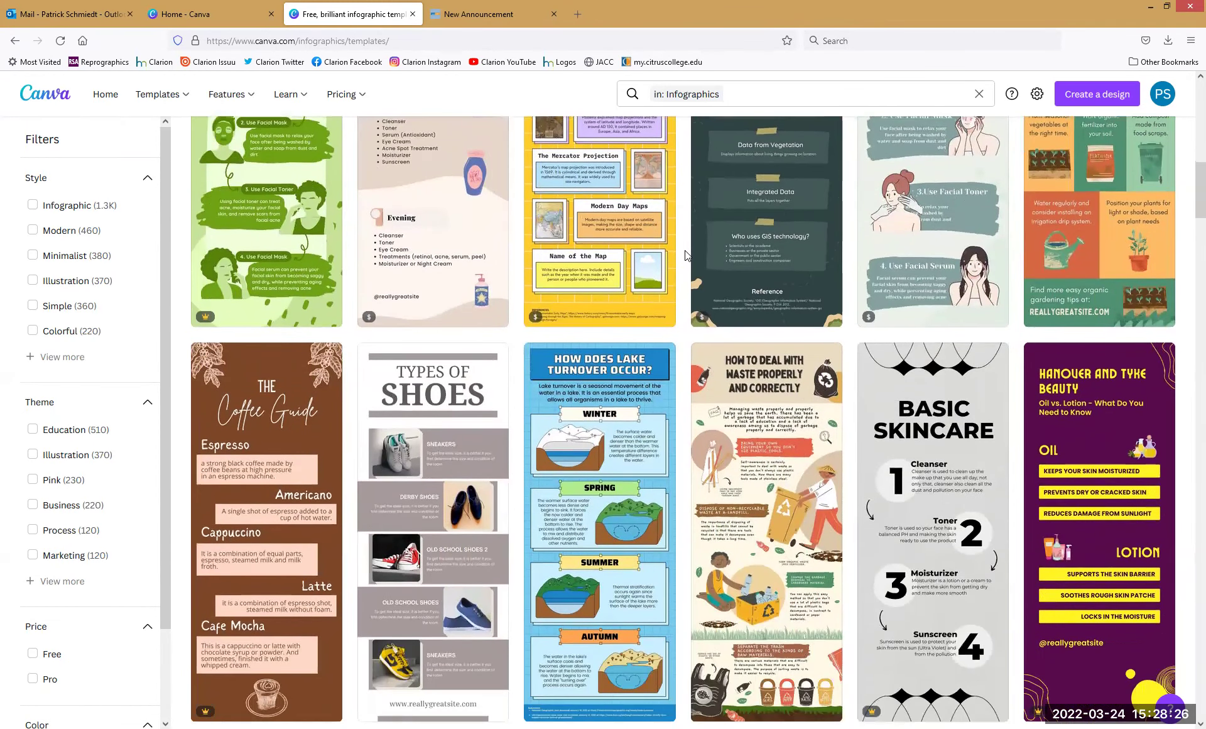
scroll(686, 255, down, 2)
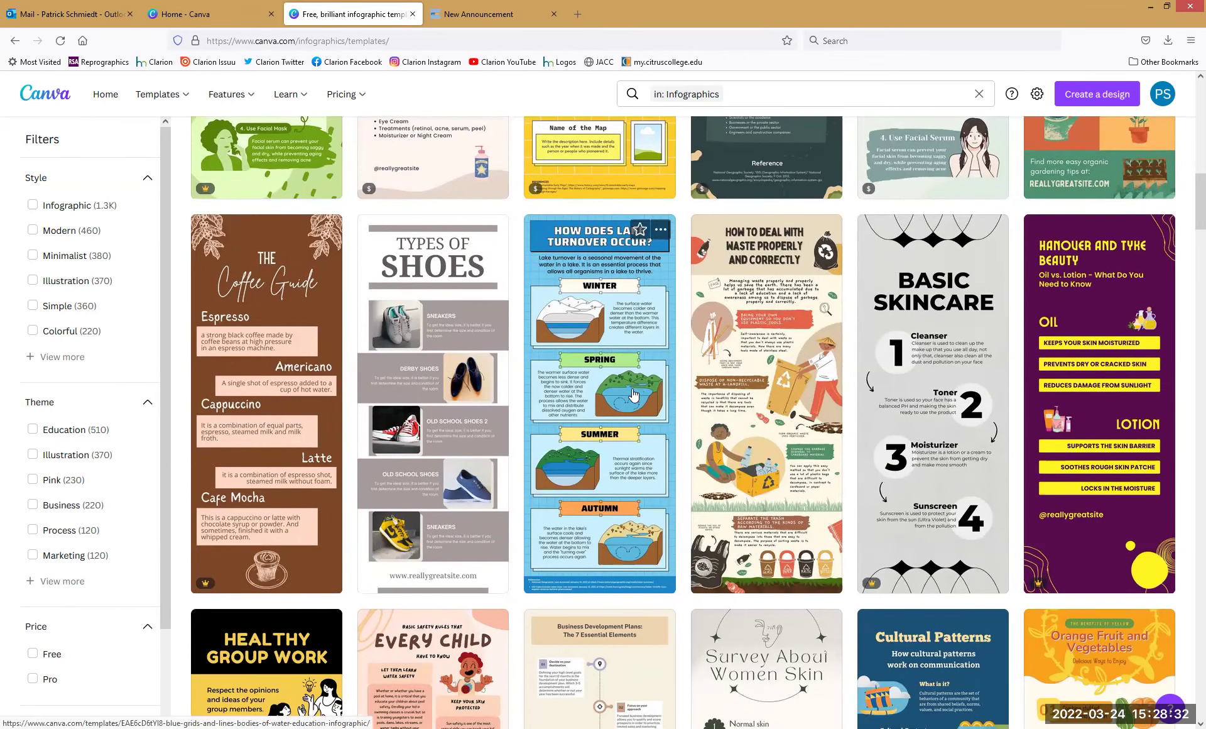
Preview the Gray Minimalist Types Of Shoes Infographic template and start a customizable design from it
click(478, 416)
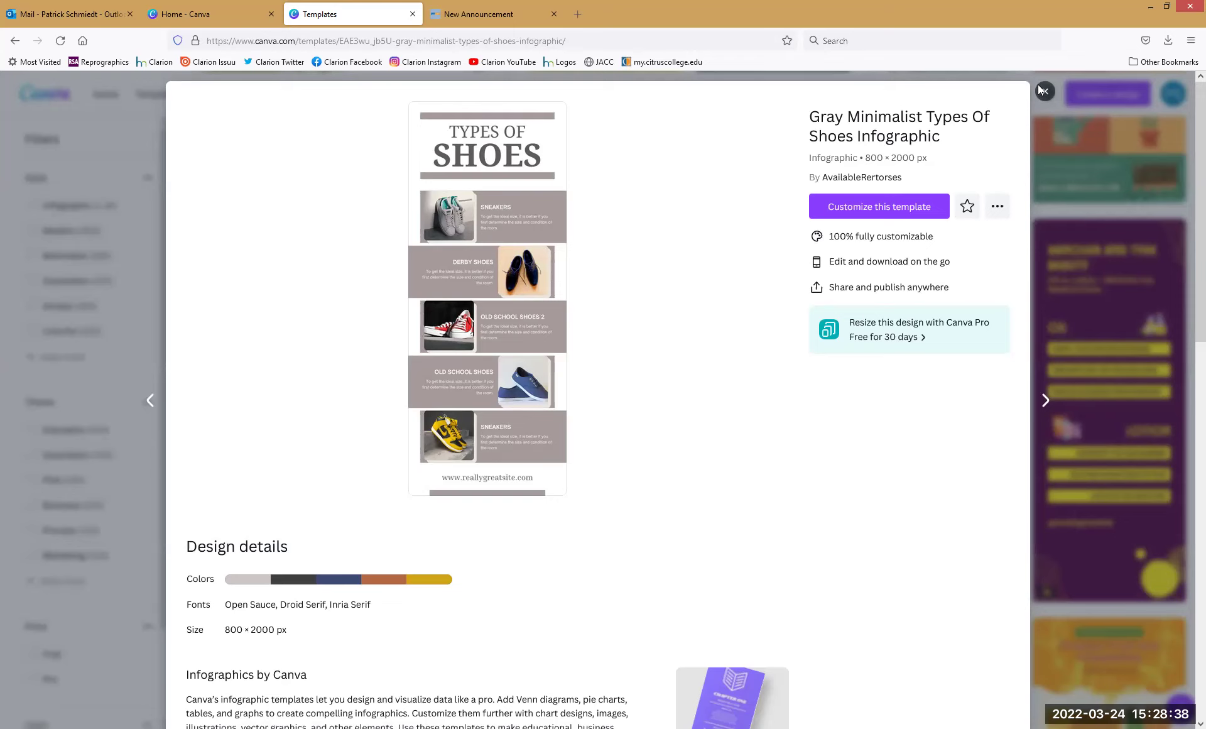
click(1043, 91)
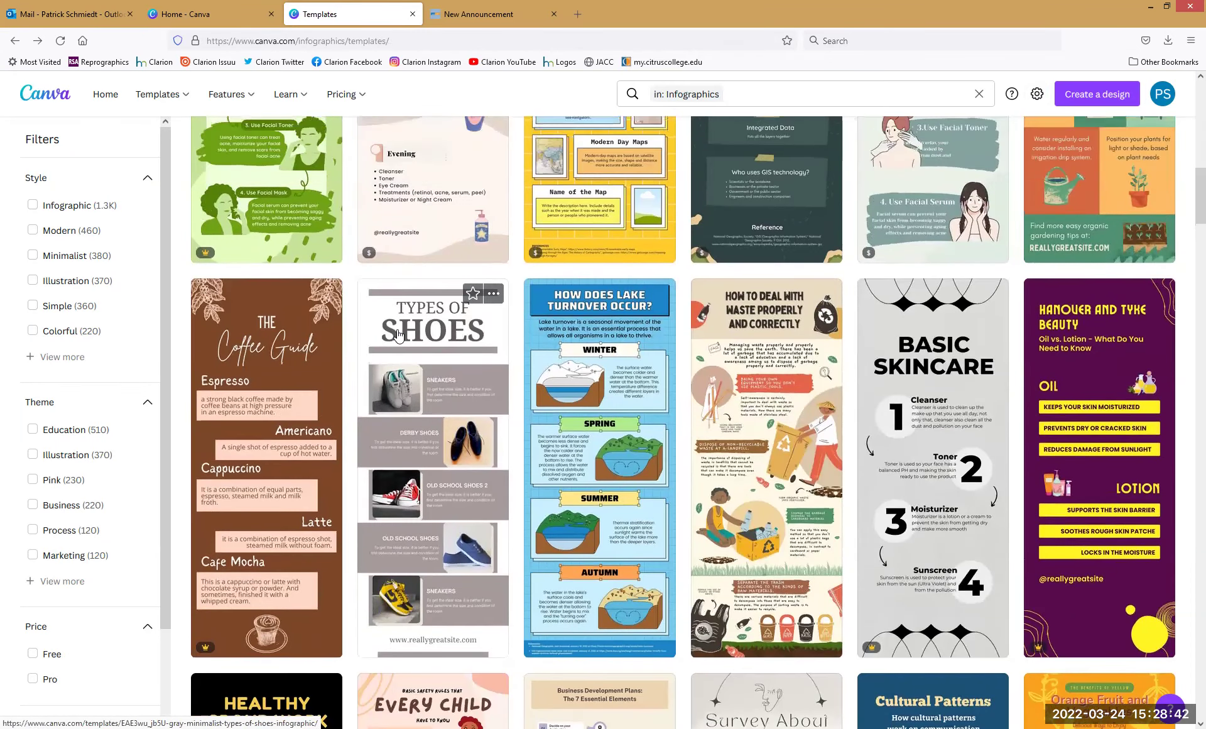
click(398, 335)
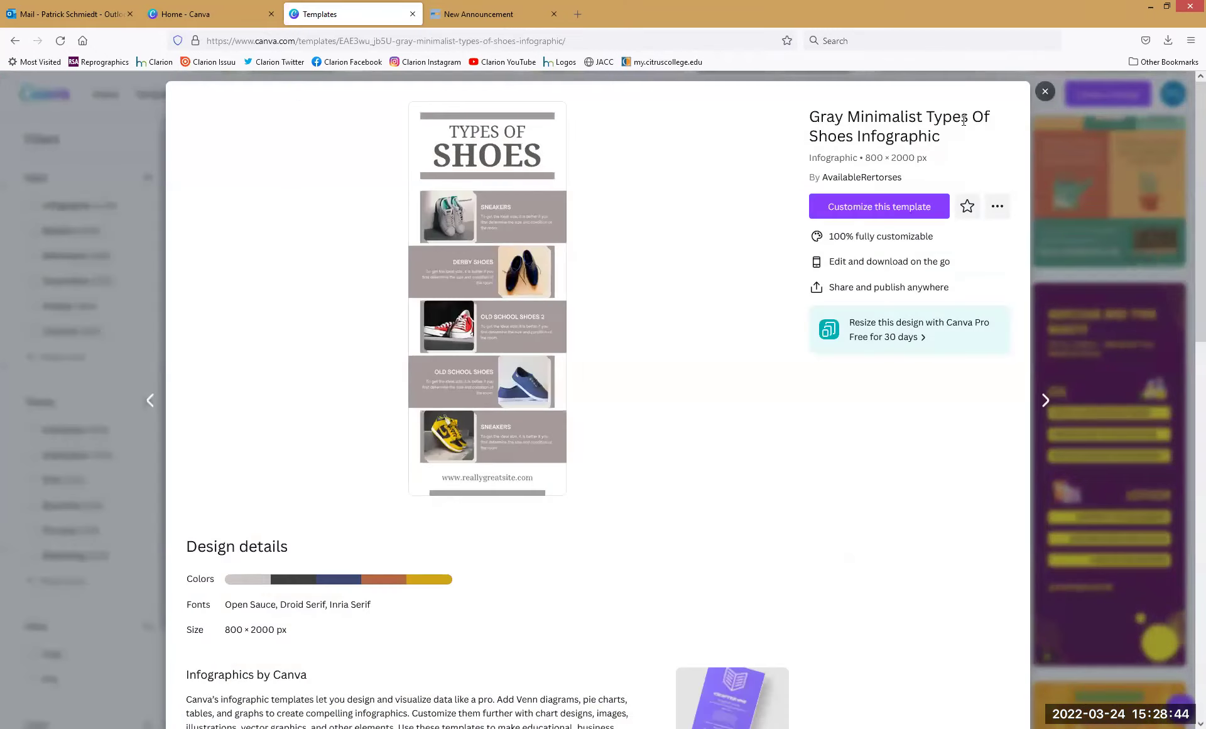
click(872, 201)
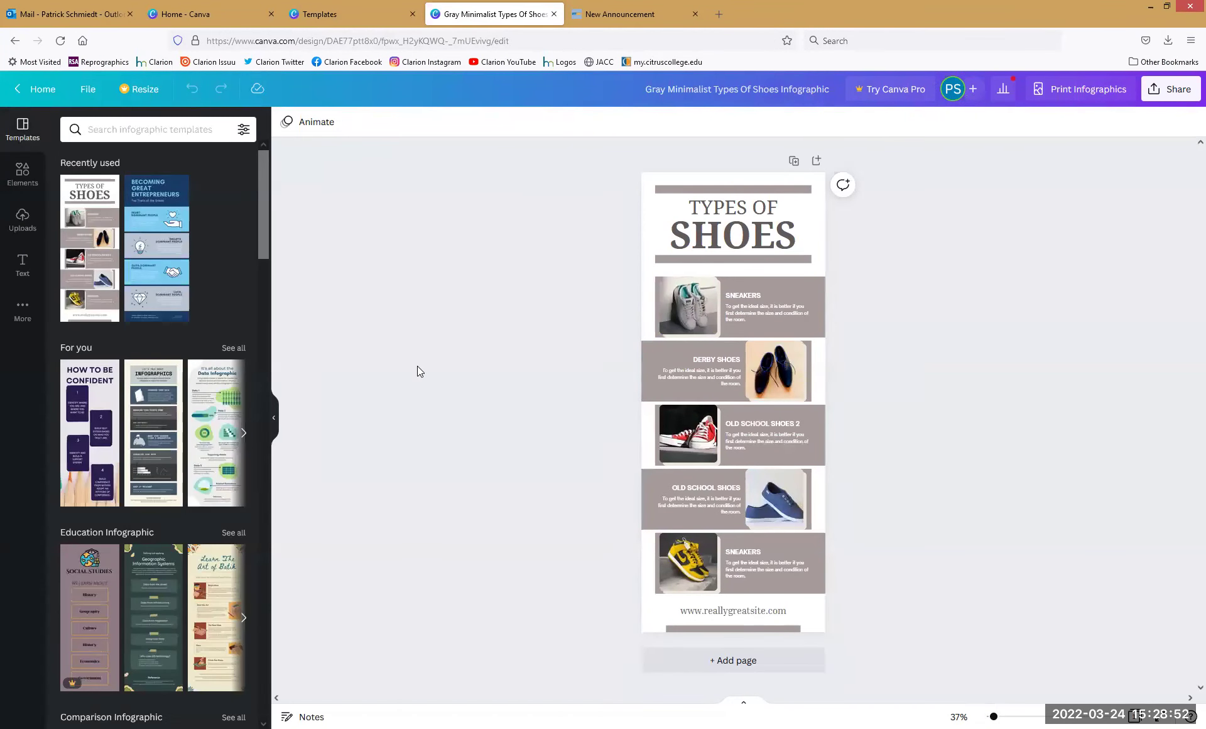
Replace the title word SHOES with JOURNALISTS
click(718, 240)
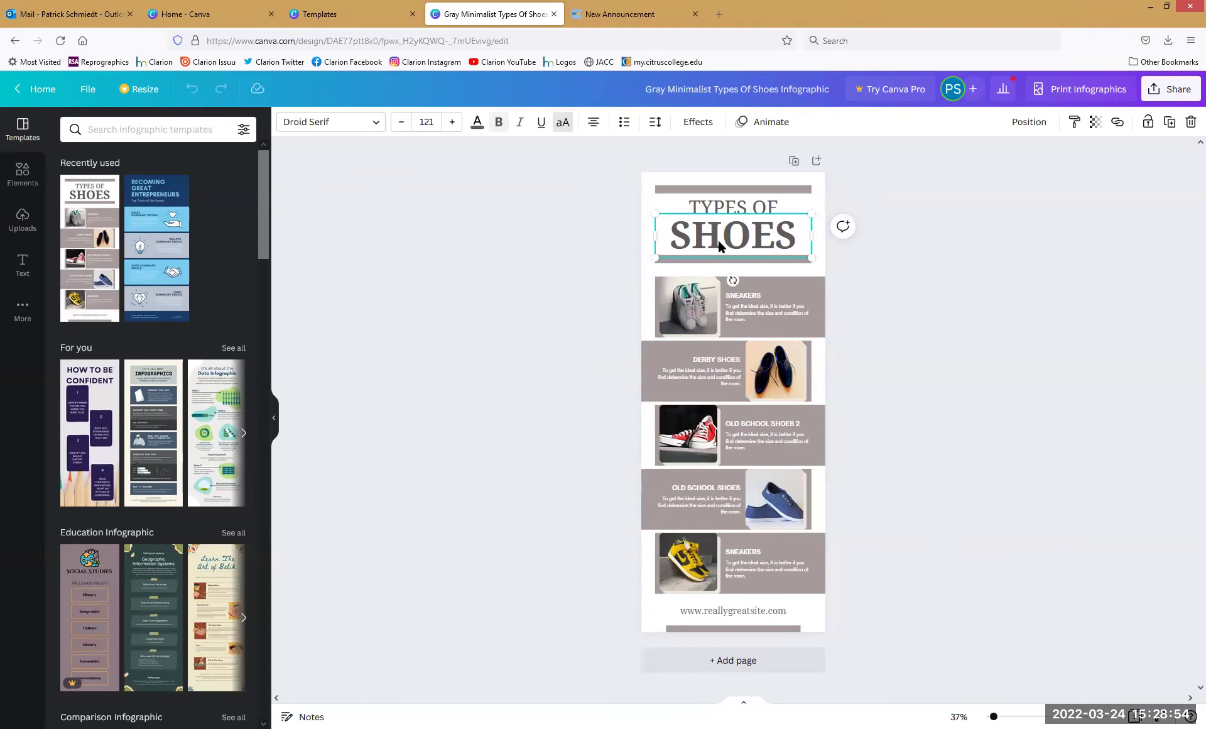
double_click(718, 240)
text(JOURNALISTS)
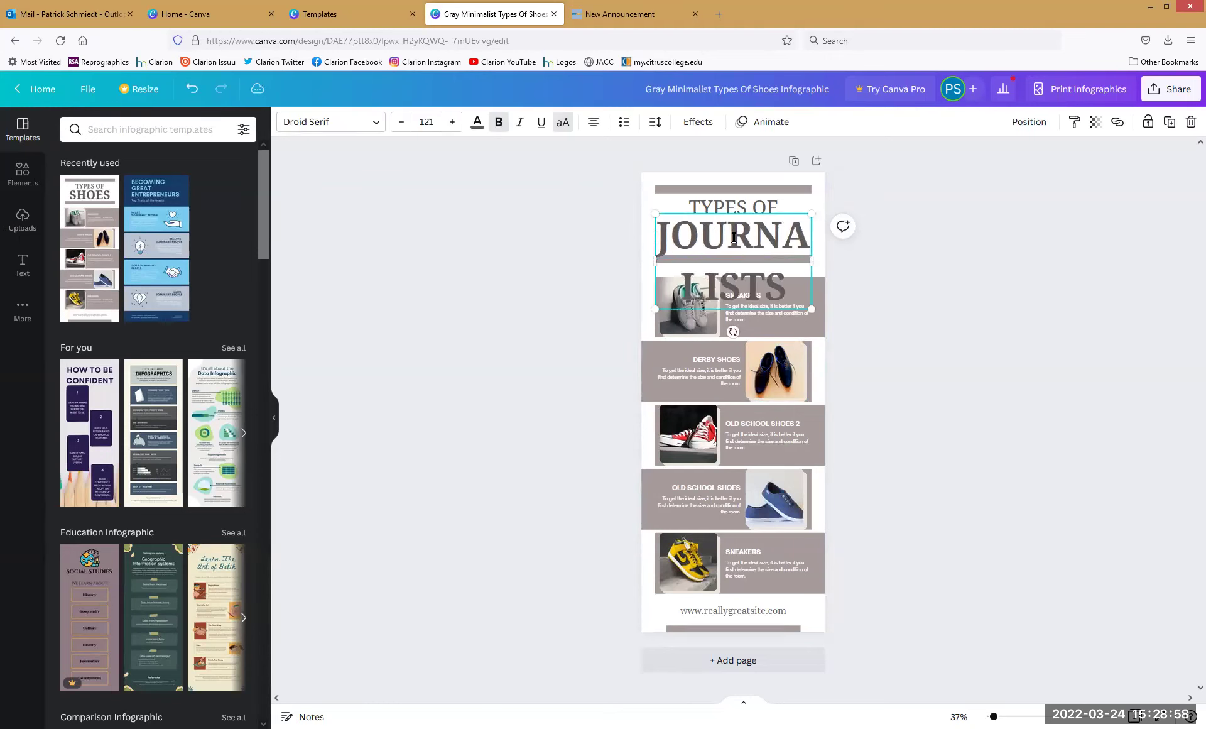
Set the JOURNALISTS title text to font size 60 and move it slightly lower beneath TYPES OF
double_click(729, 230)
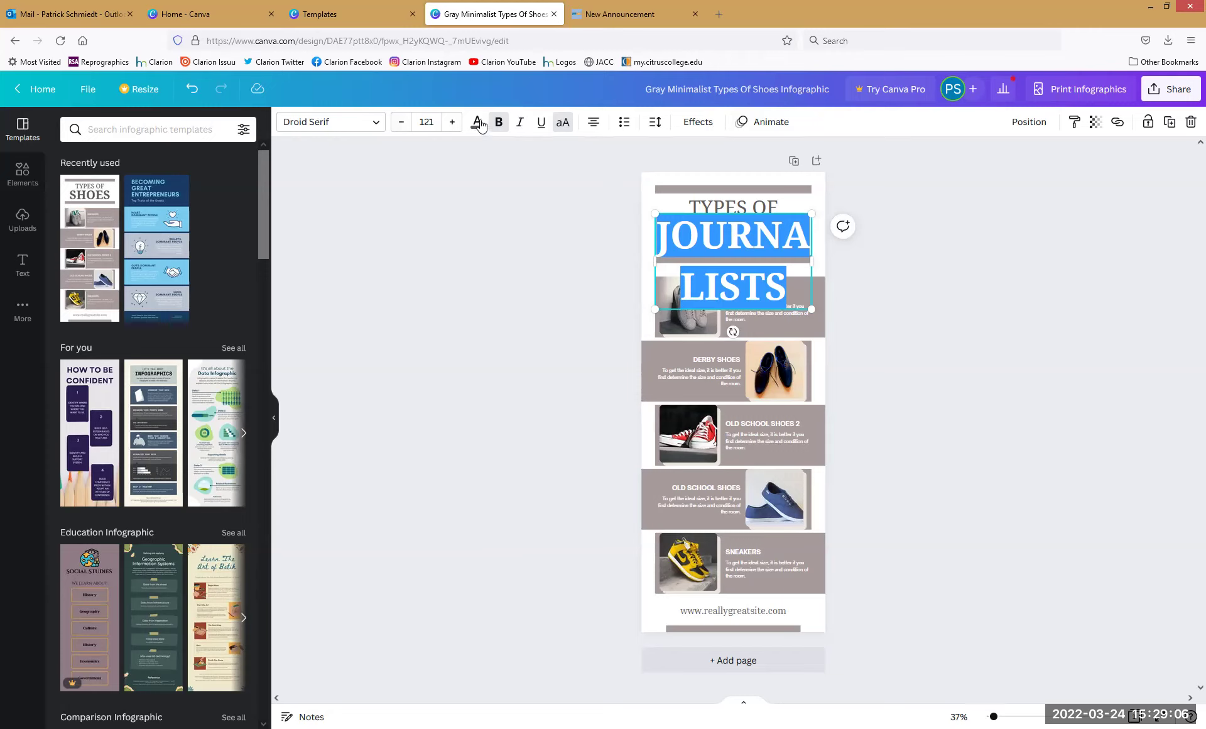
click(406, 126)
click(405, 126)
click(405, 127)
click(405, 126)
click(405, 126)
click(427, 122)
text(80)
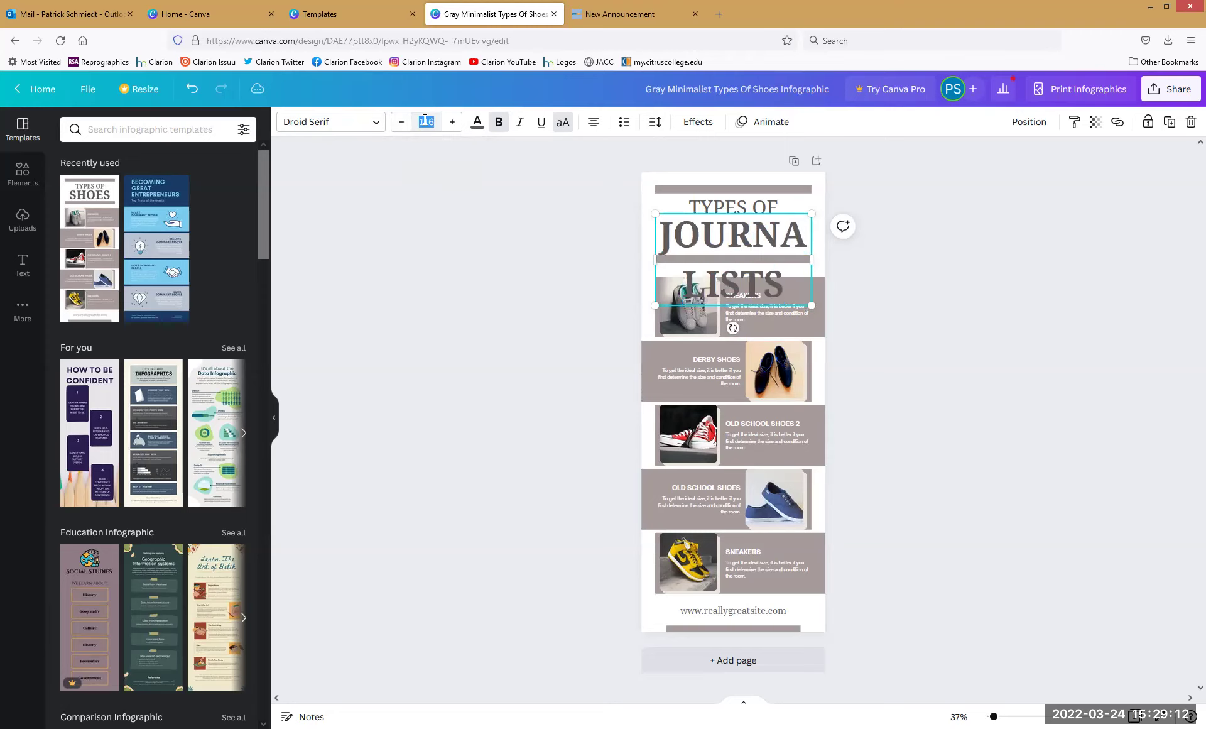
key(Return)
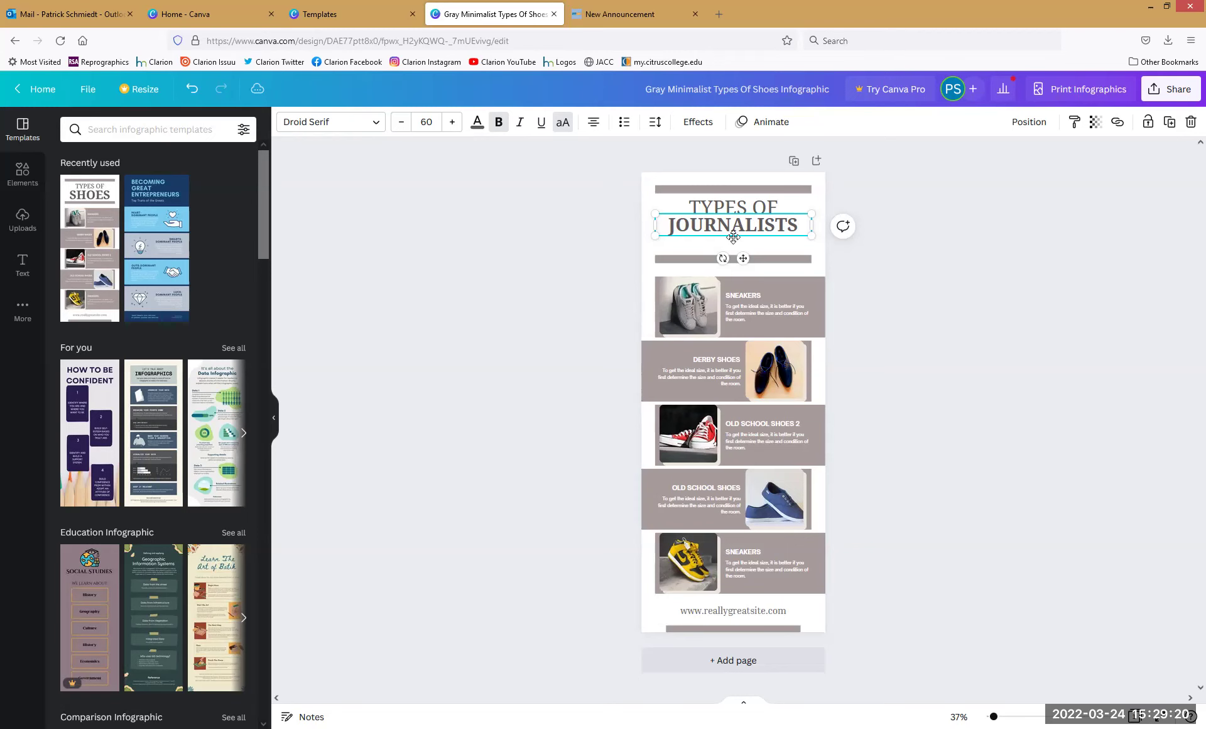
drag(732, 238, 732, 245)
Recolor the two horizontal bars above and below the title with the red taken from the sneaker photo's colors
click(744, 200)
click(744, 191)
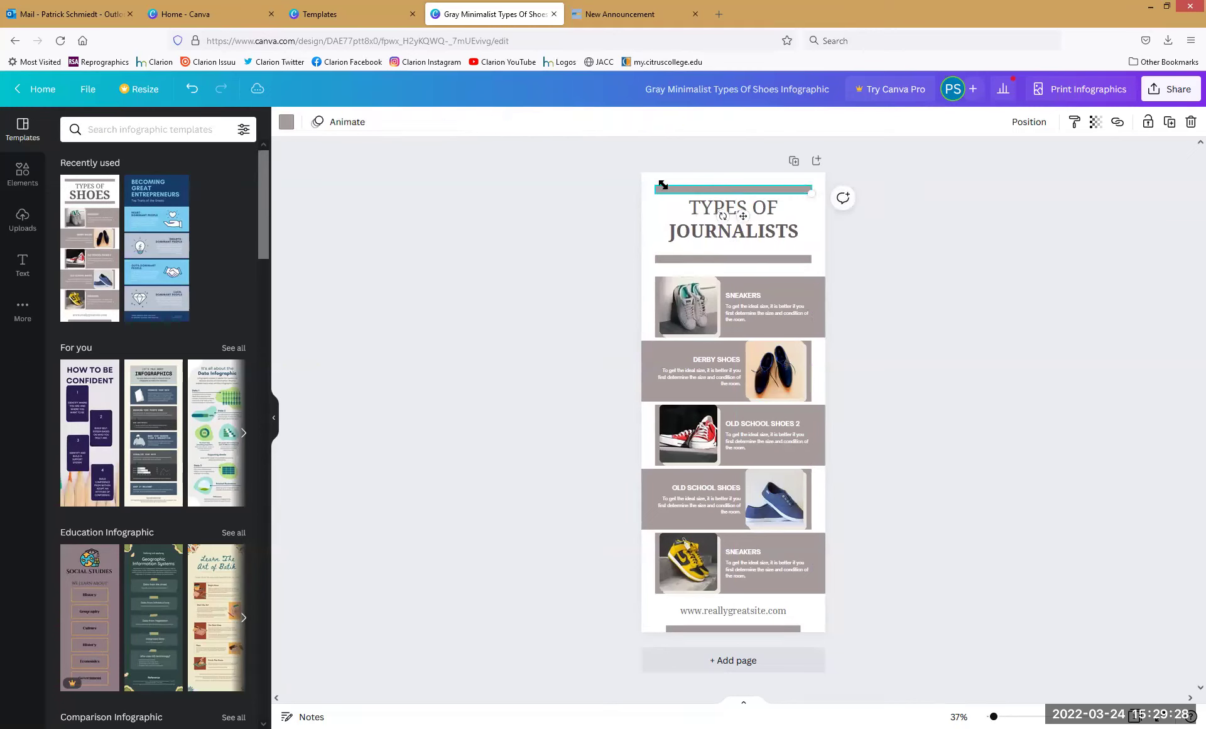
click(286, 122)
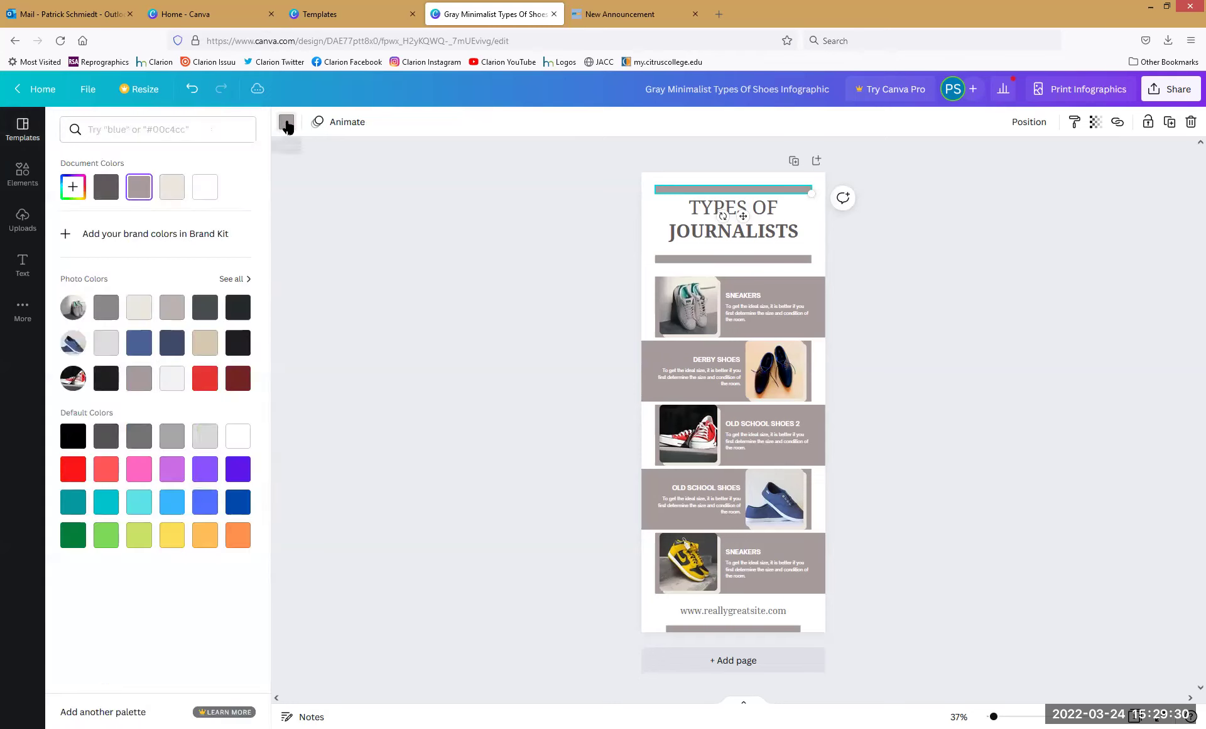
click(203, 380)
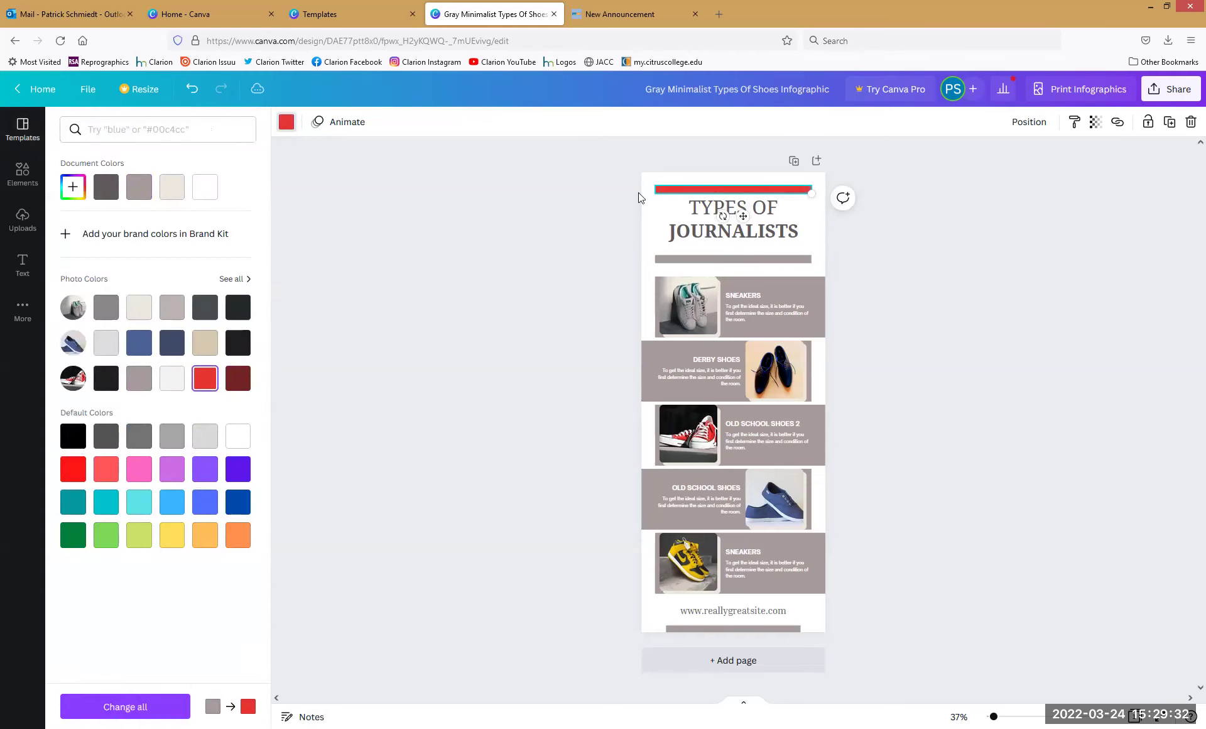
click(694, 259)
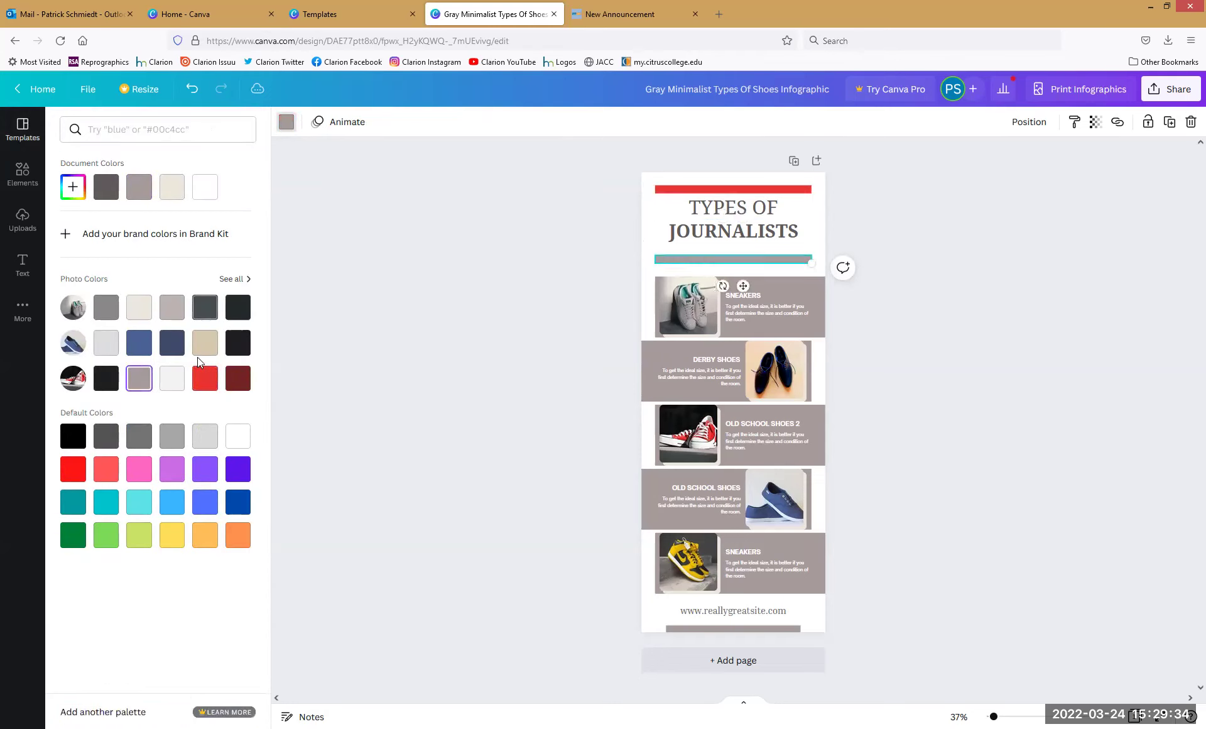
click(205, 377)
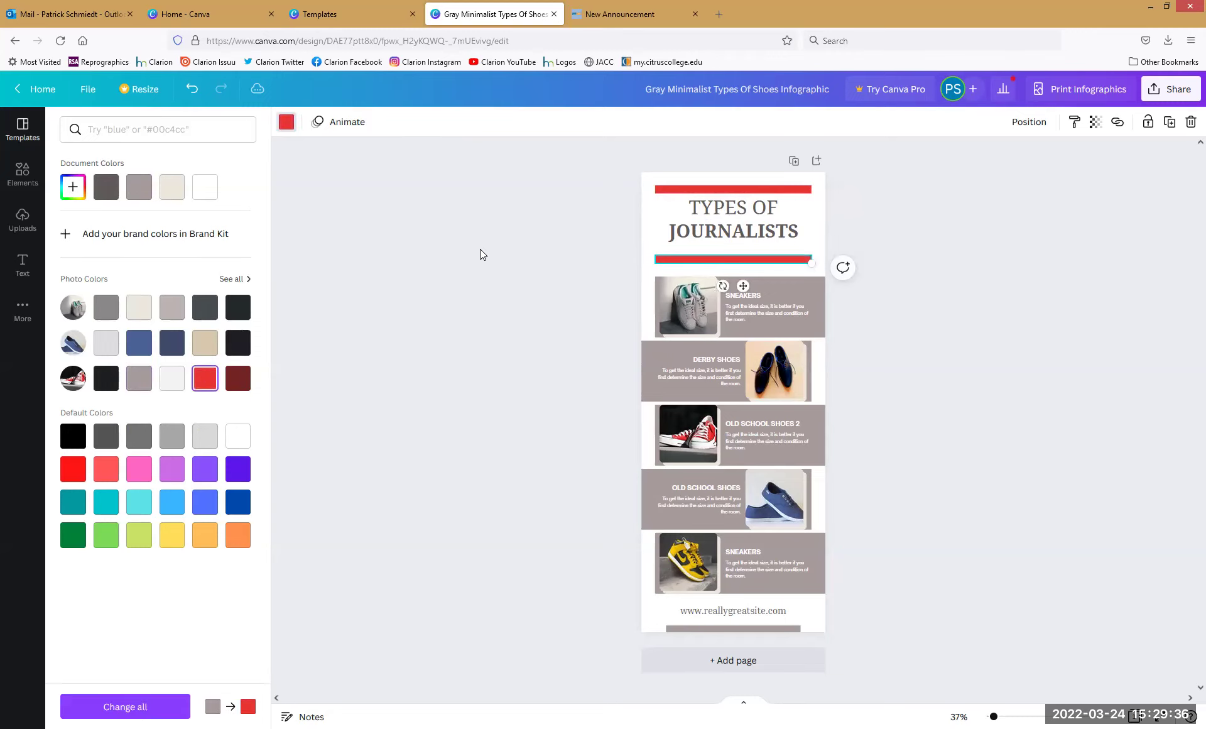
click(679, 190)
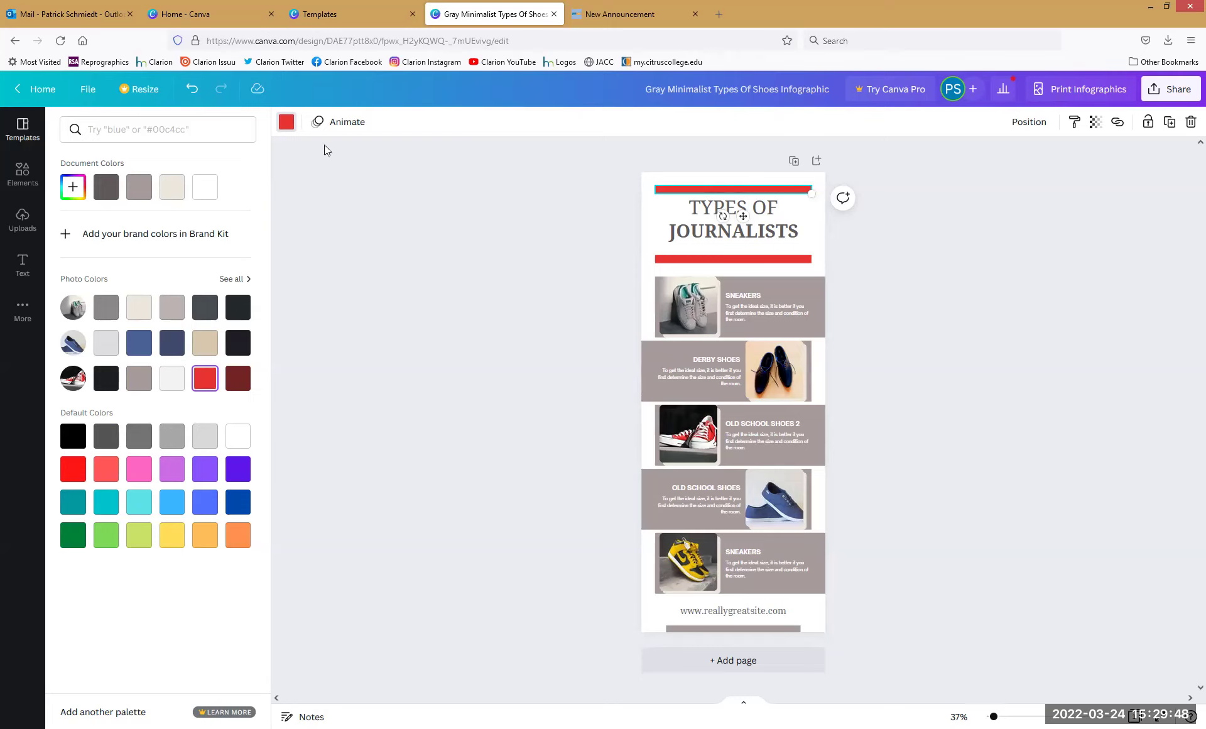
key(Escape)
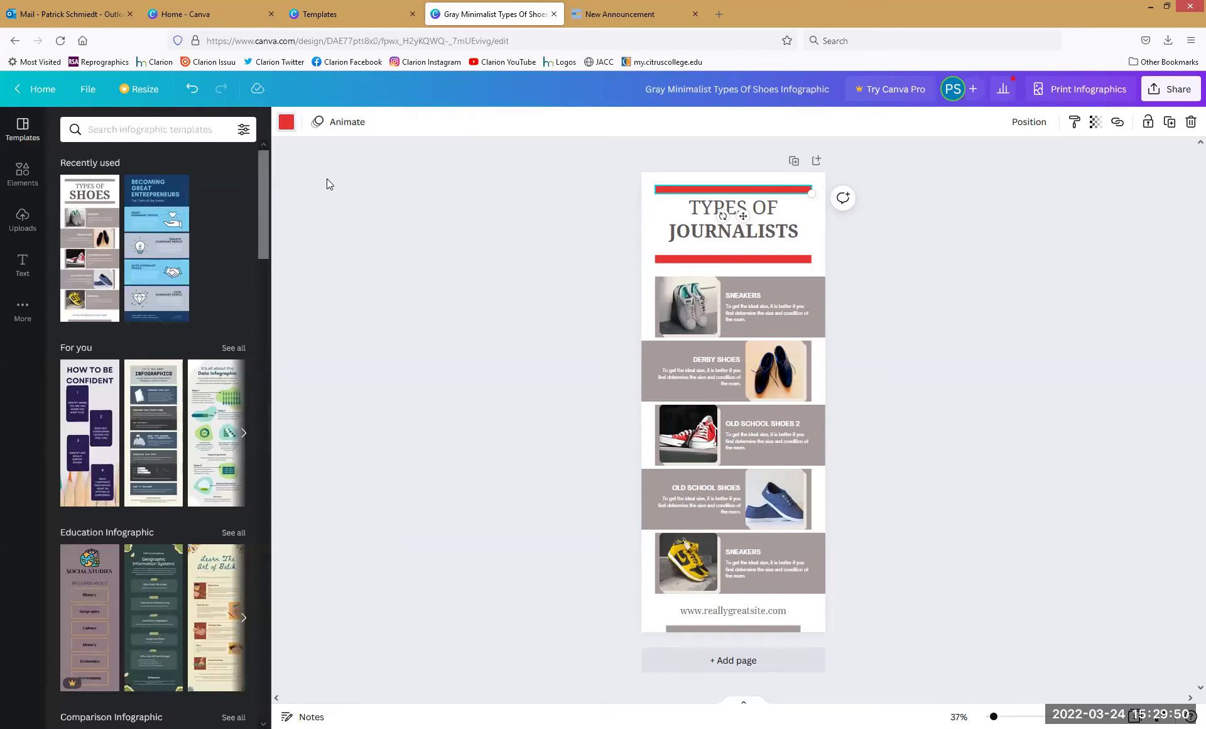
click(700, 324)
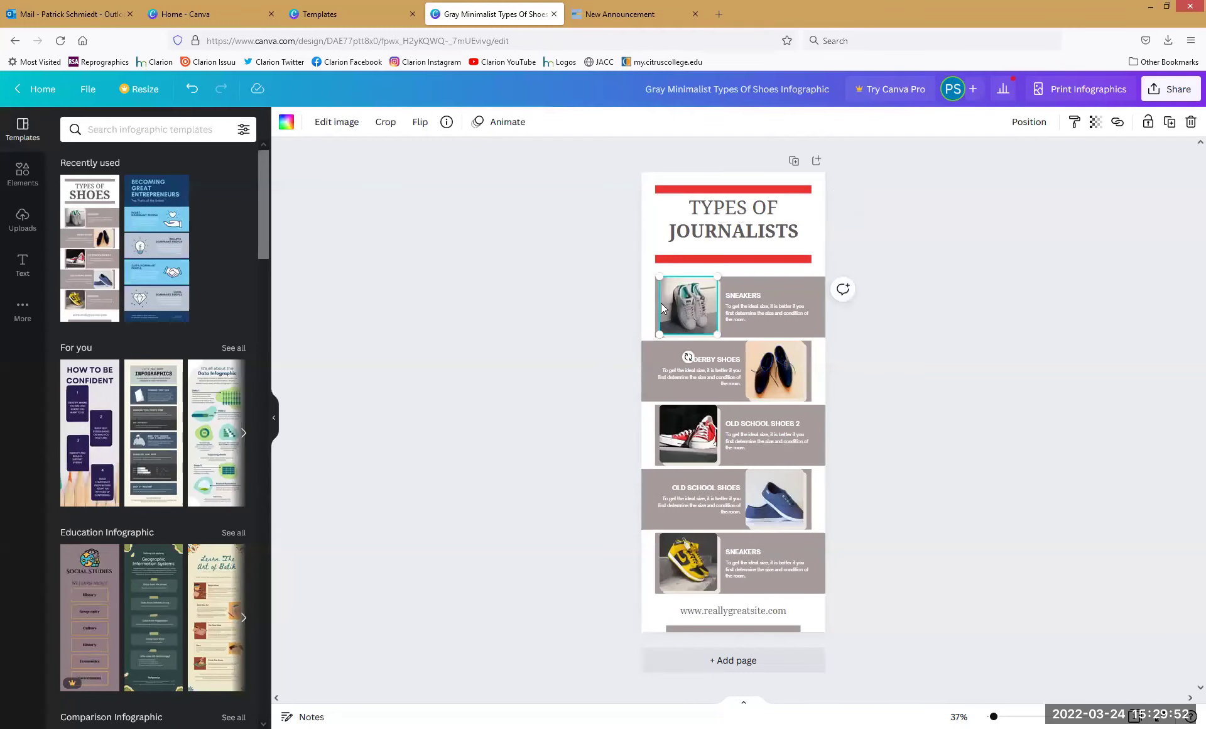
double_click(686, 304)
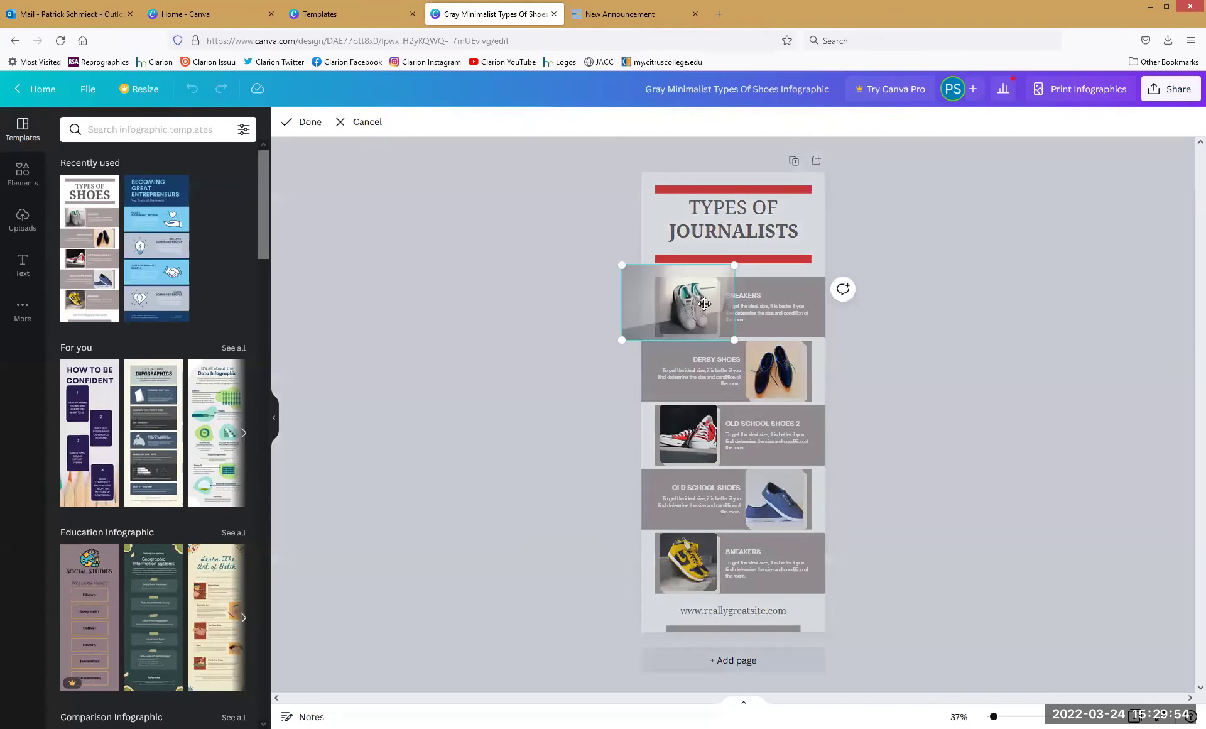
click(483, 362)
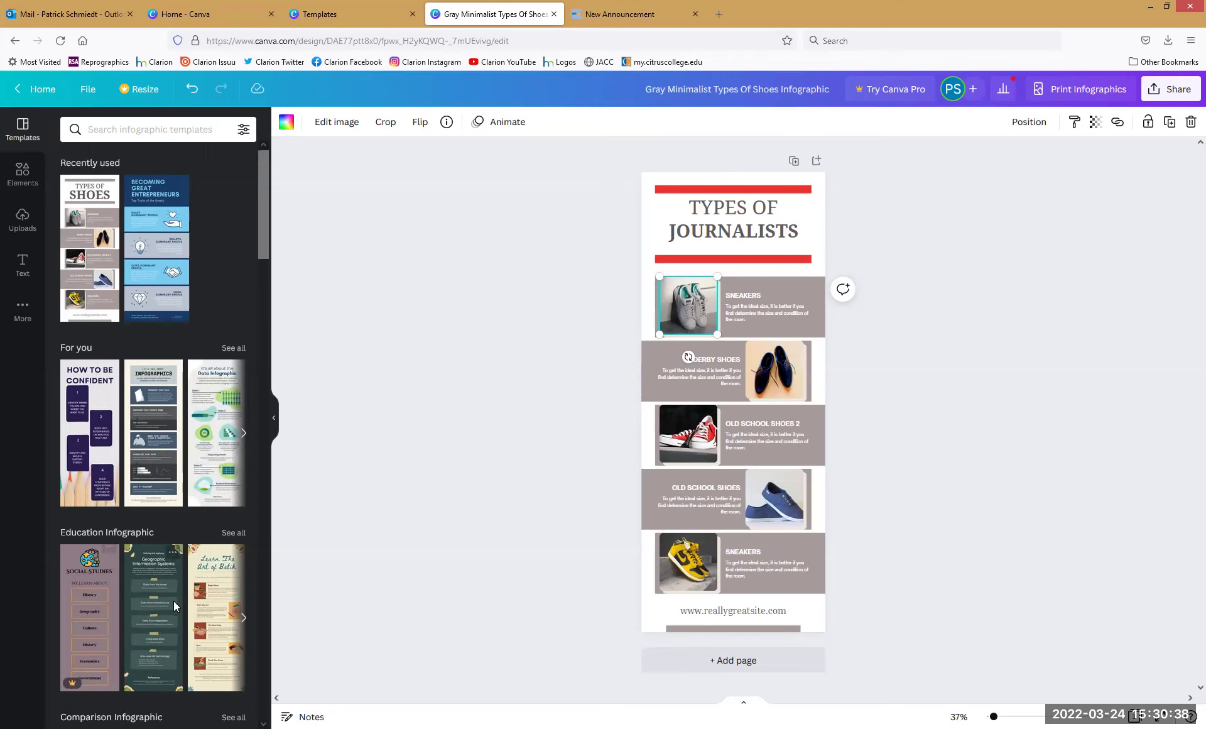
Open the full Photos collection in the elements library and search it for "journalist"
click(243, 617)
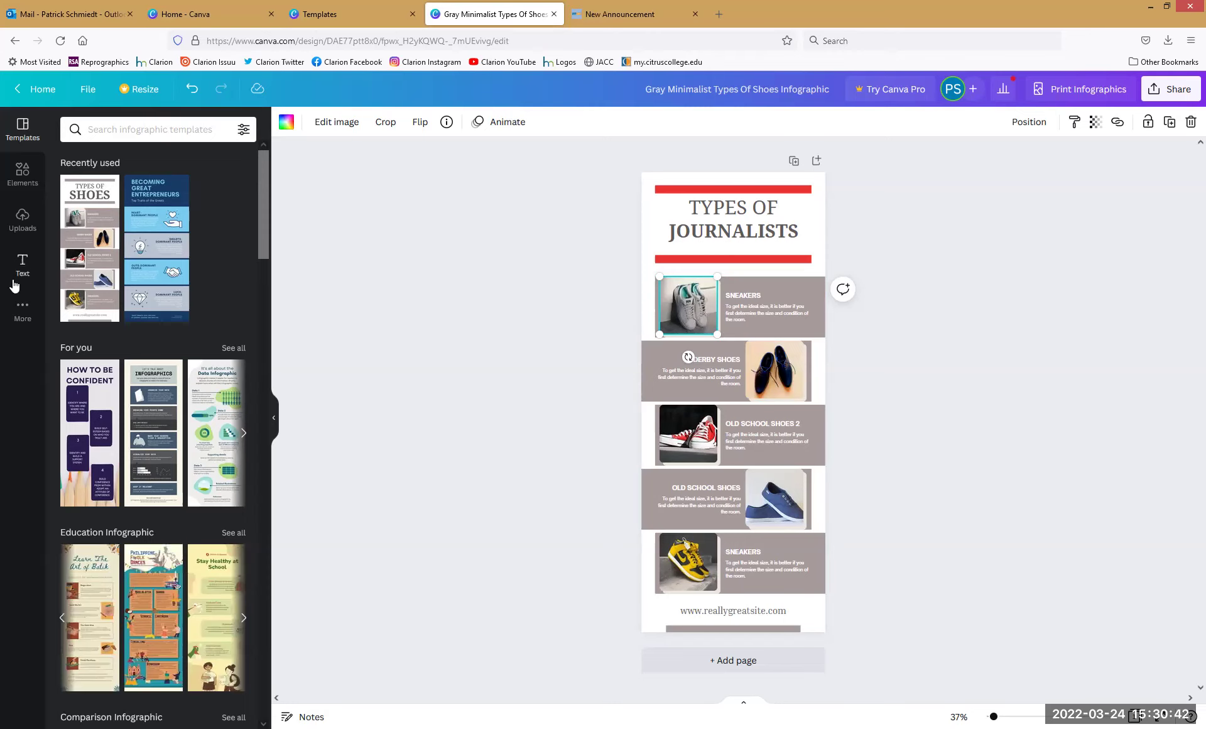
click(20, 190)
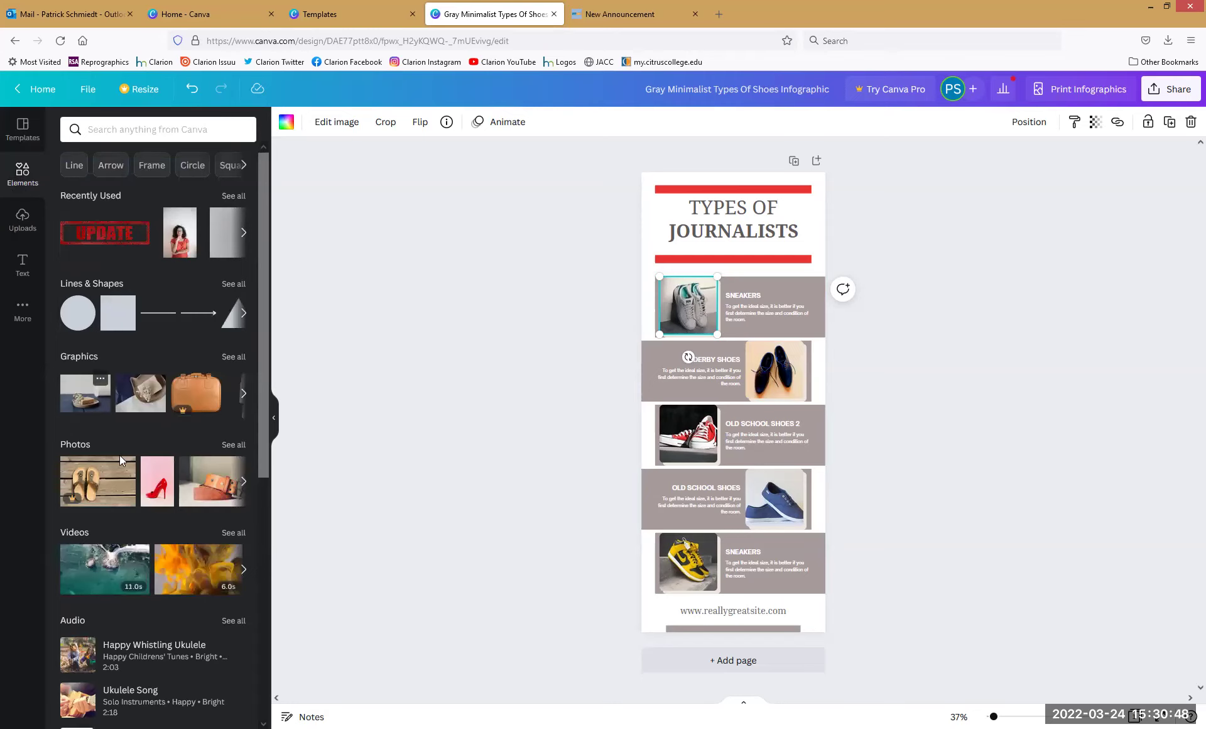
scroll(129, 439, down, 3)
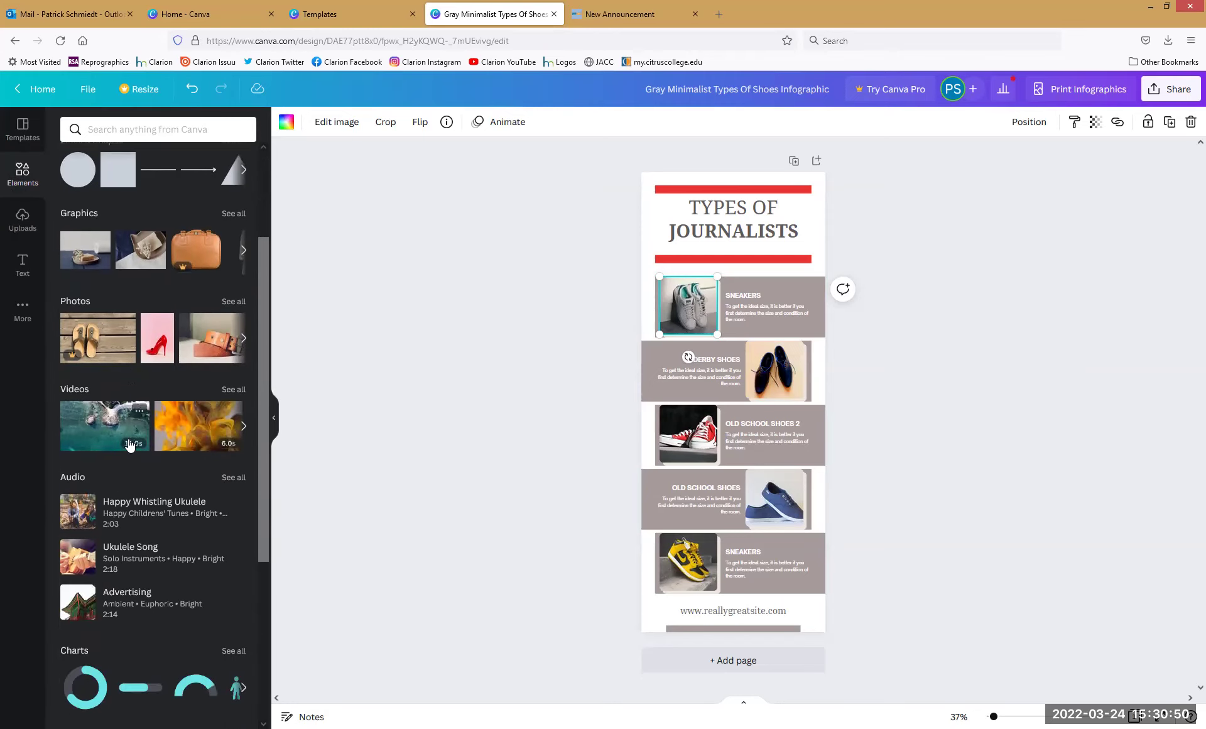
scroll(132, 448, down, 3)
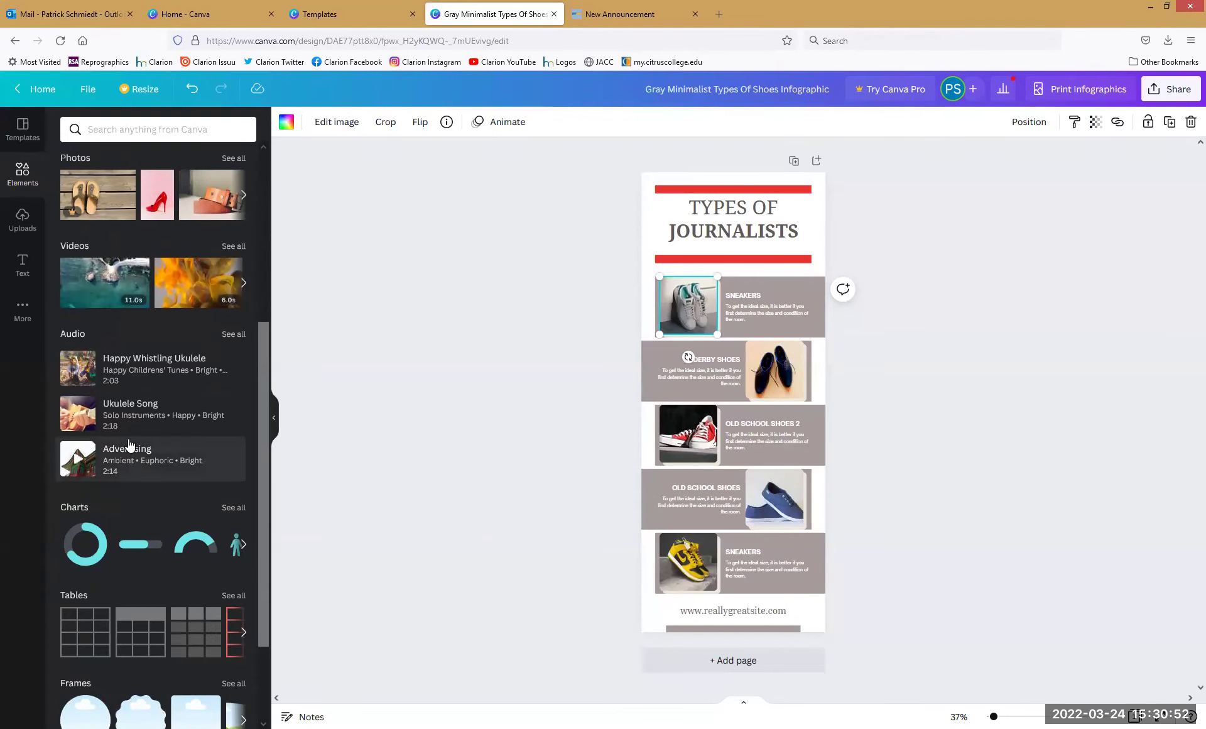
scroll(129, 444, down, 2)
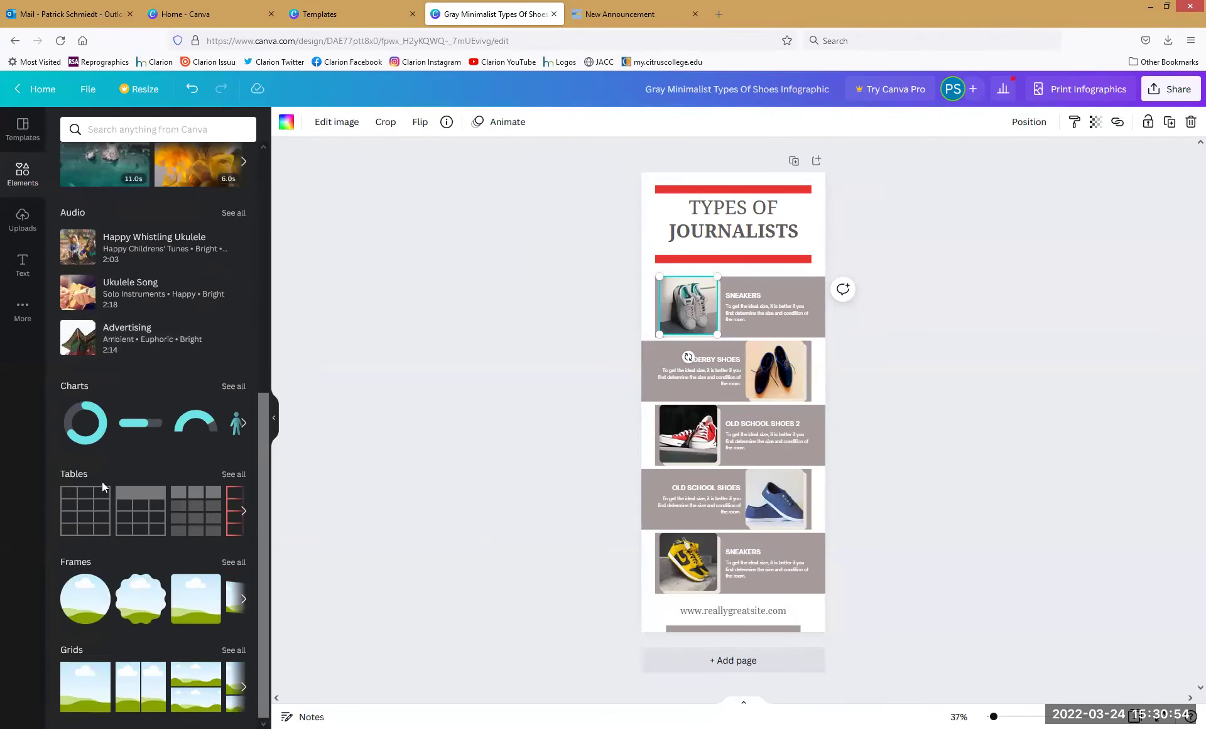
scroll(102, 481, up, 8)
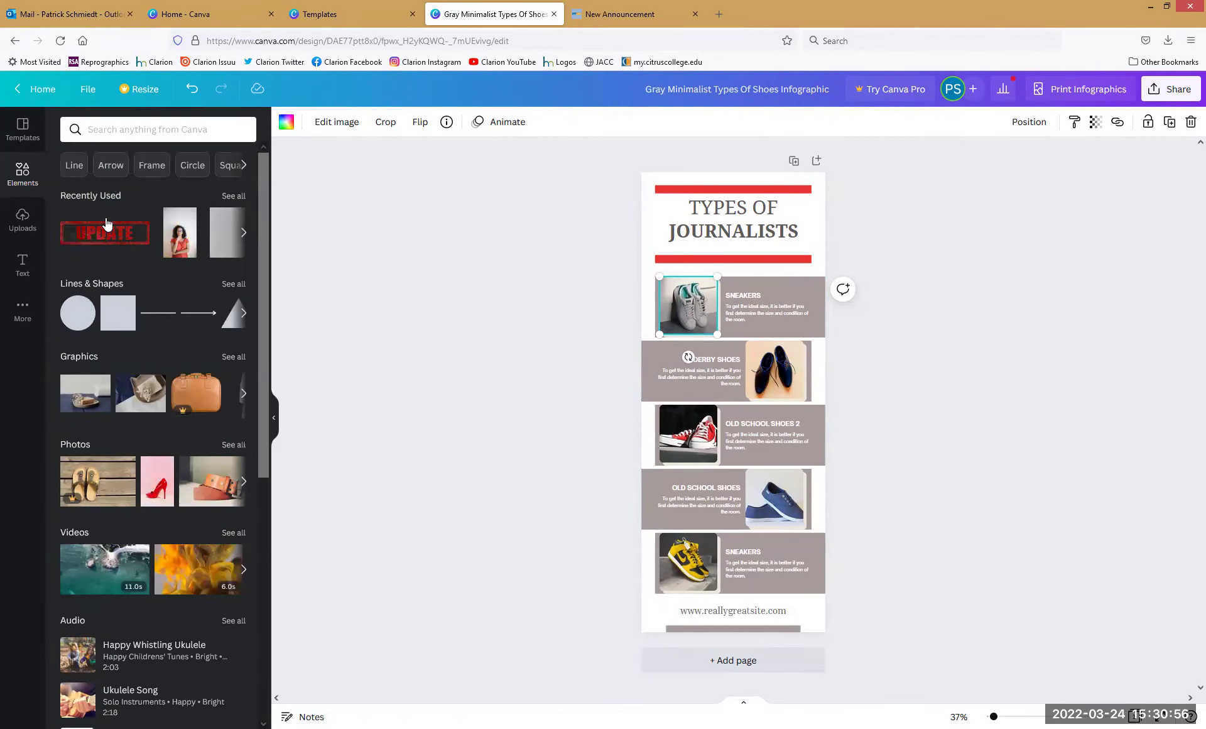
click(233, 445)
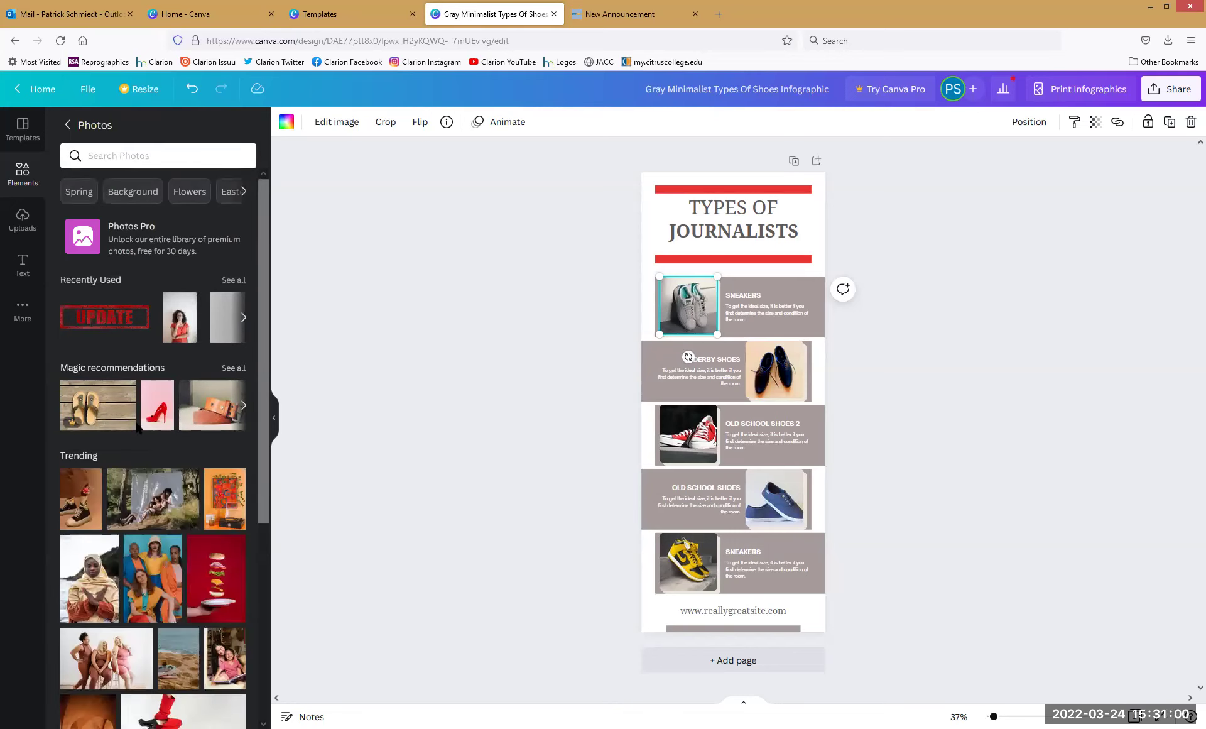
scroll(138, 430, down, 3)
scroll(141, 433, up, 3)
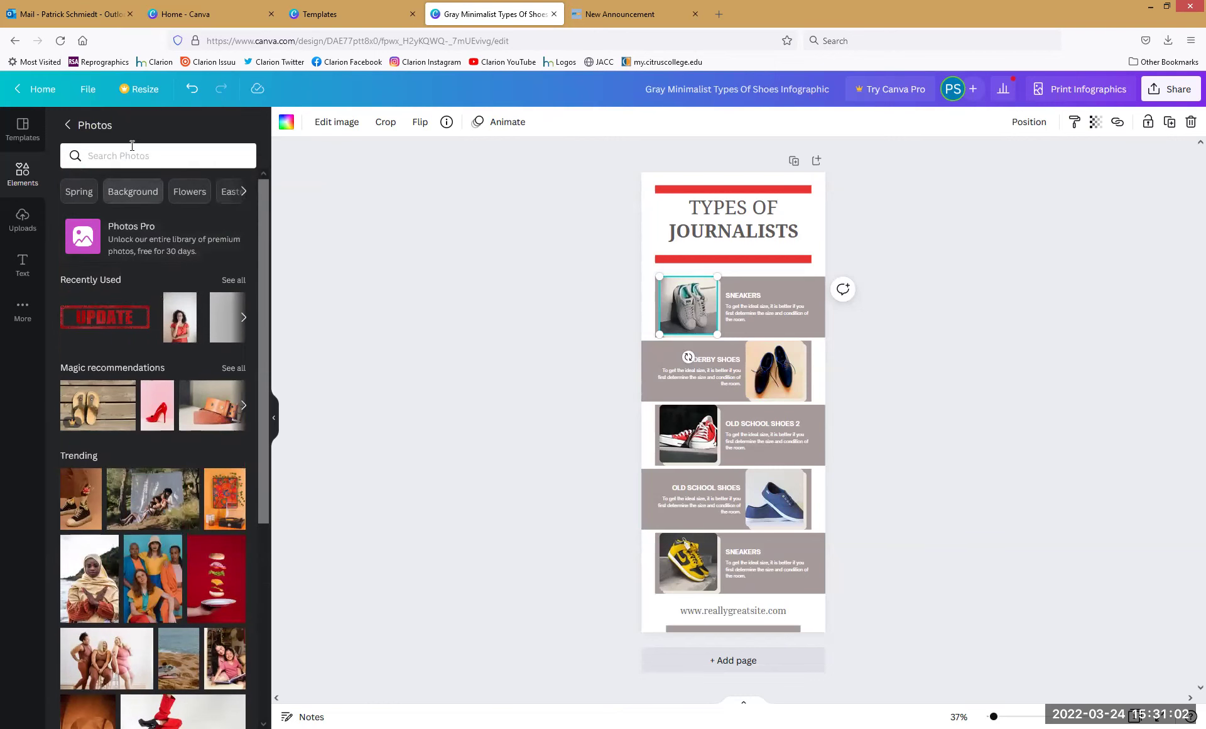
click(132, 147)
text(journalist)
key(Return)
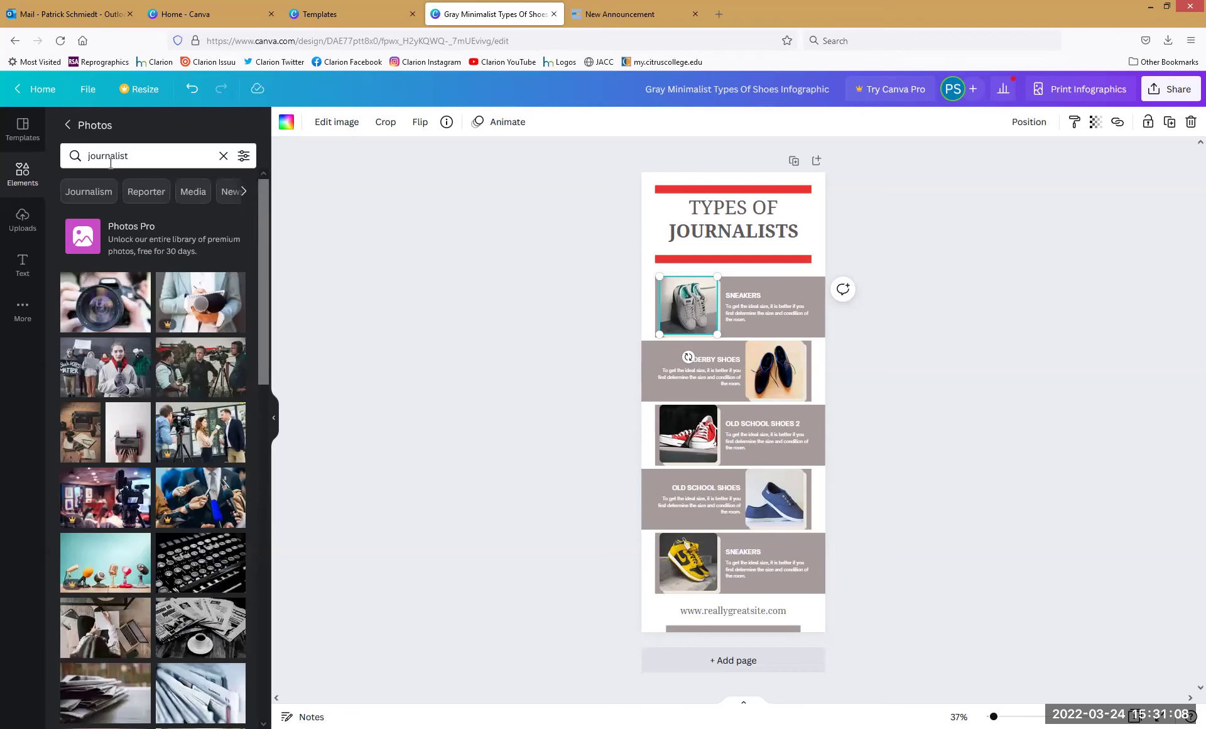
Replace the gray sneakers photo in the first section with the free photo of a news camera crew
click(180, 445)
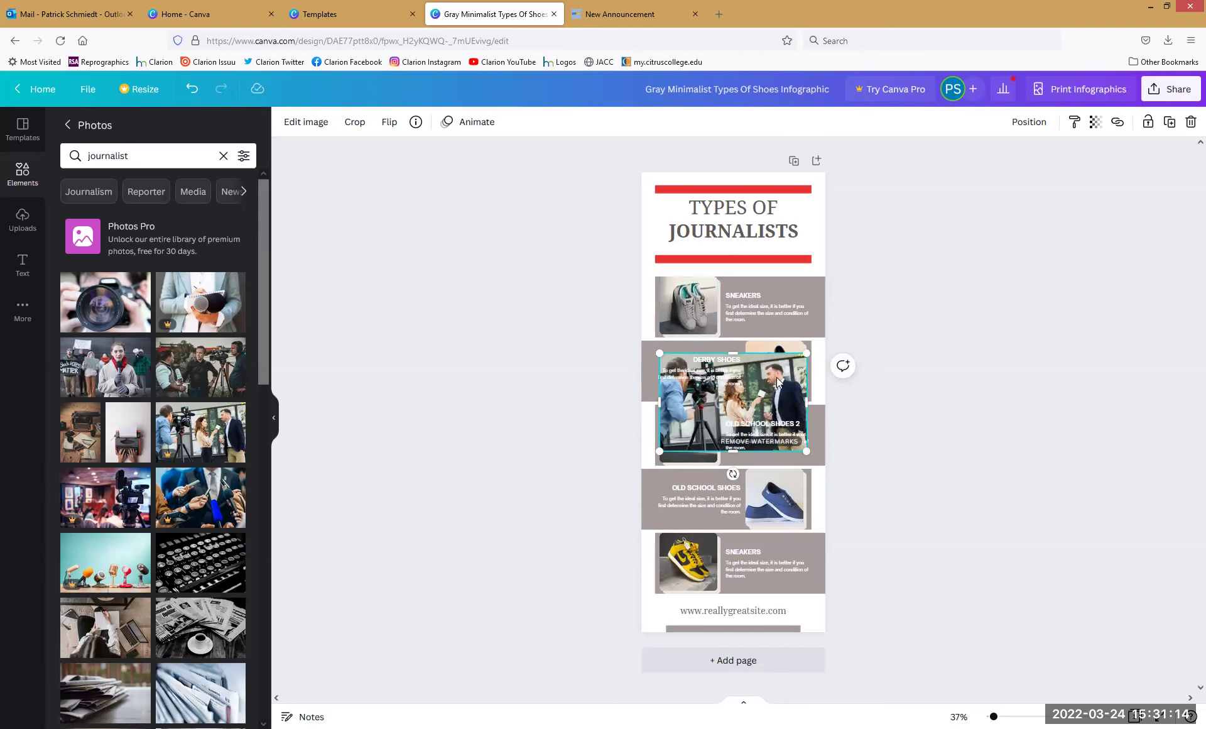
key(Delete)
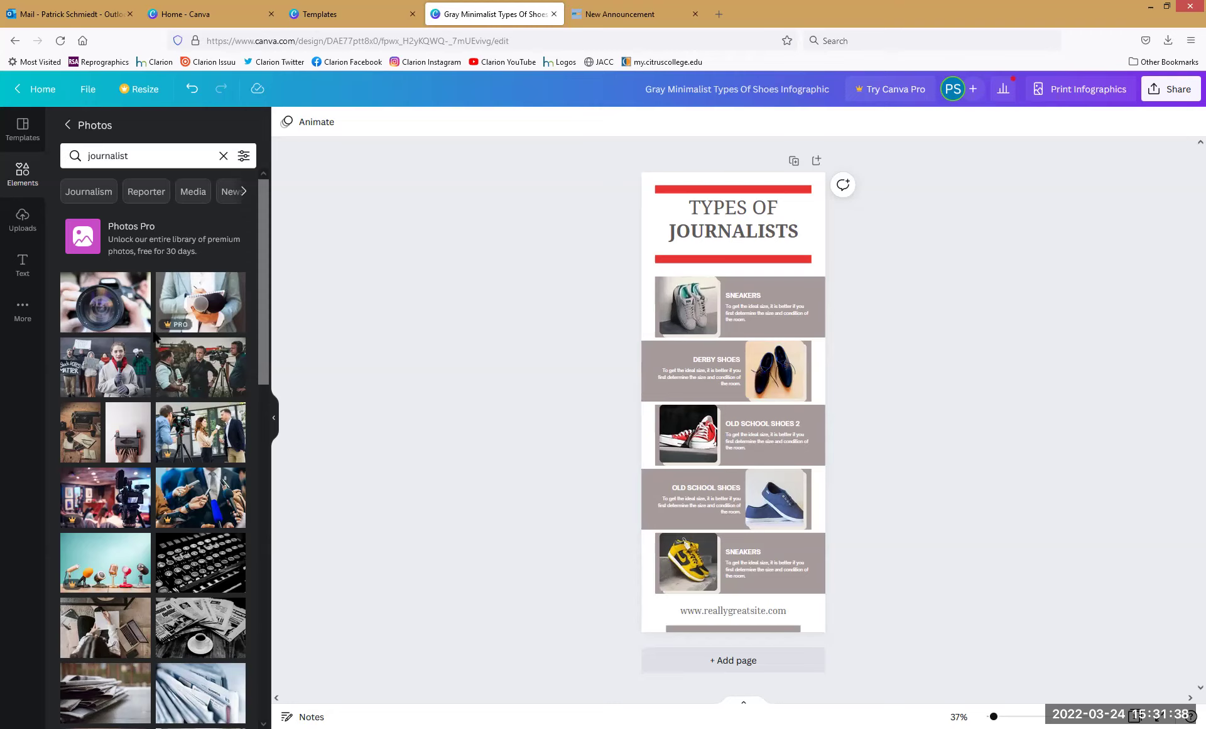
click(197, 360)
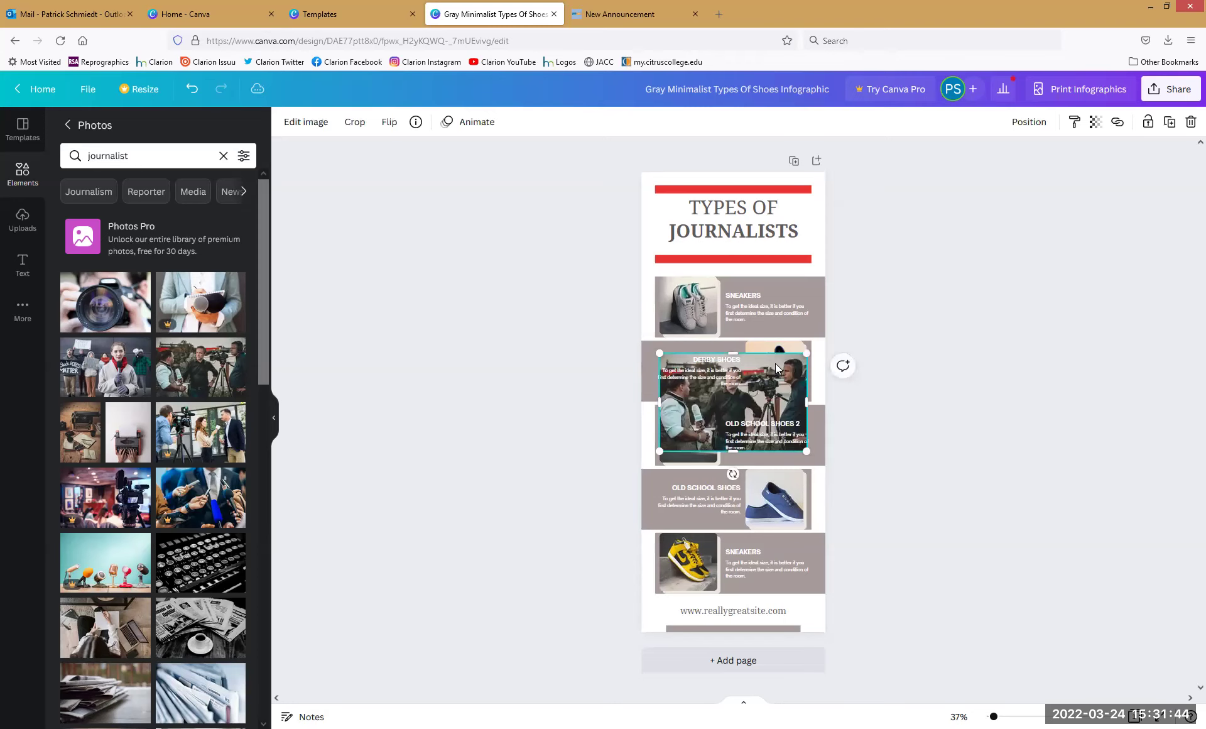
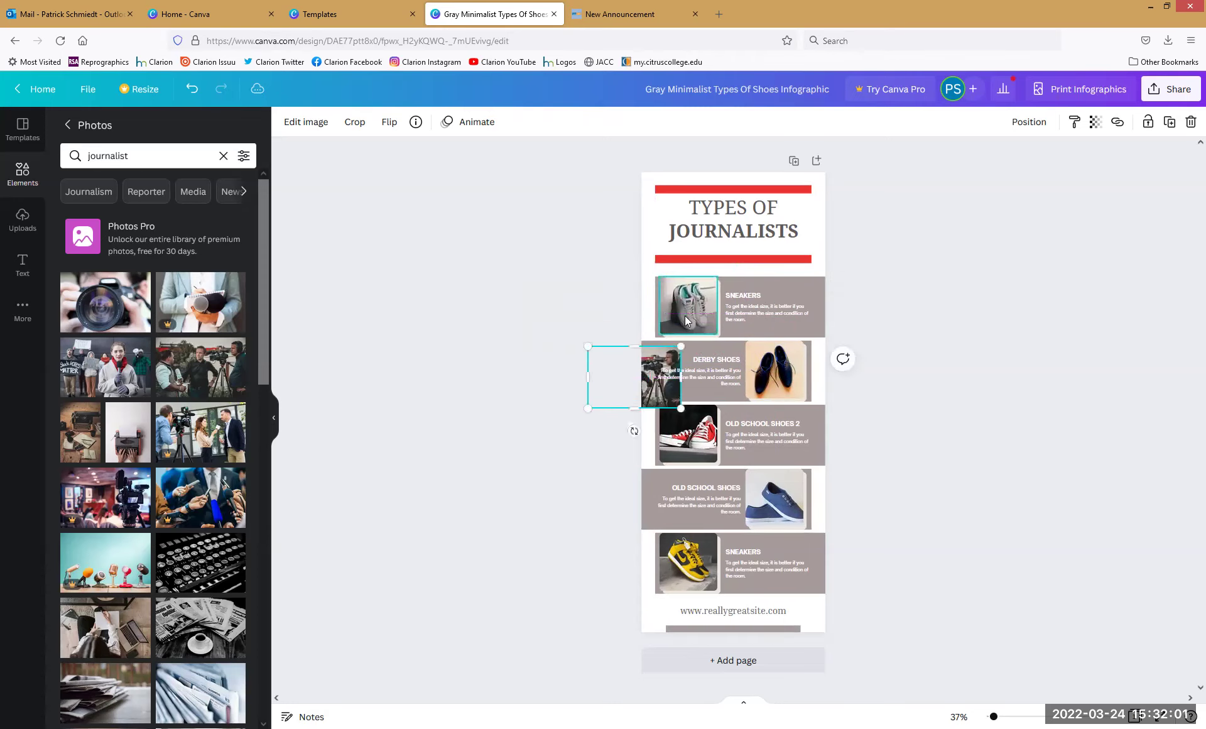
click(685, 321)
key(Delete)
drag(649, 393, 693, 331)
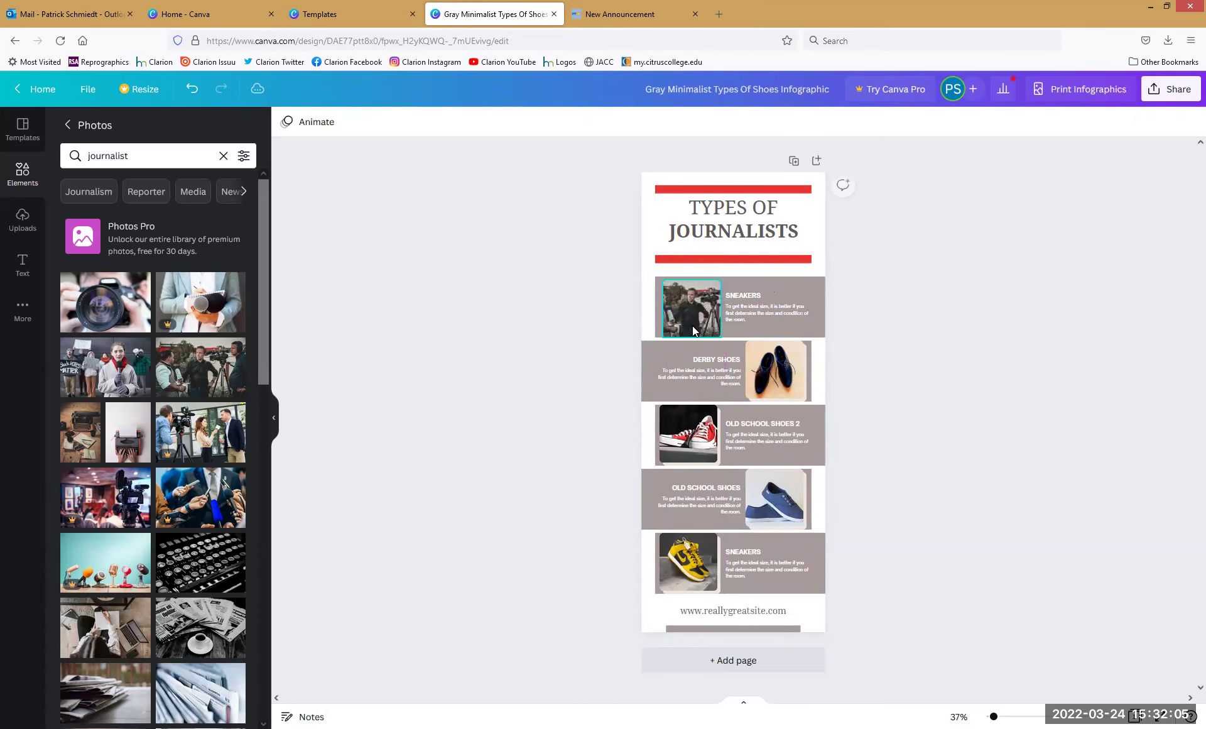
Reposition the camera crew photo inside its frame in the first section to reveal more of the crew
click(683, 311)
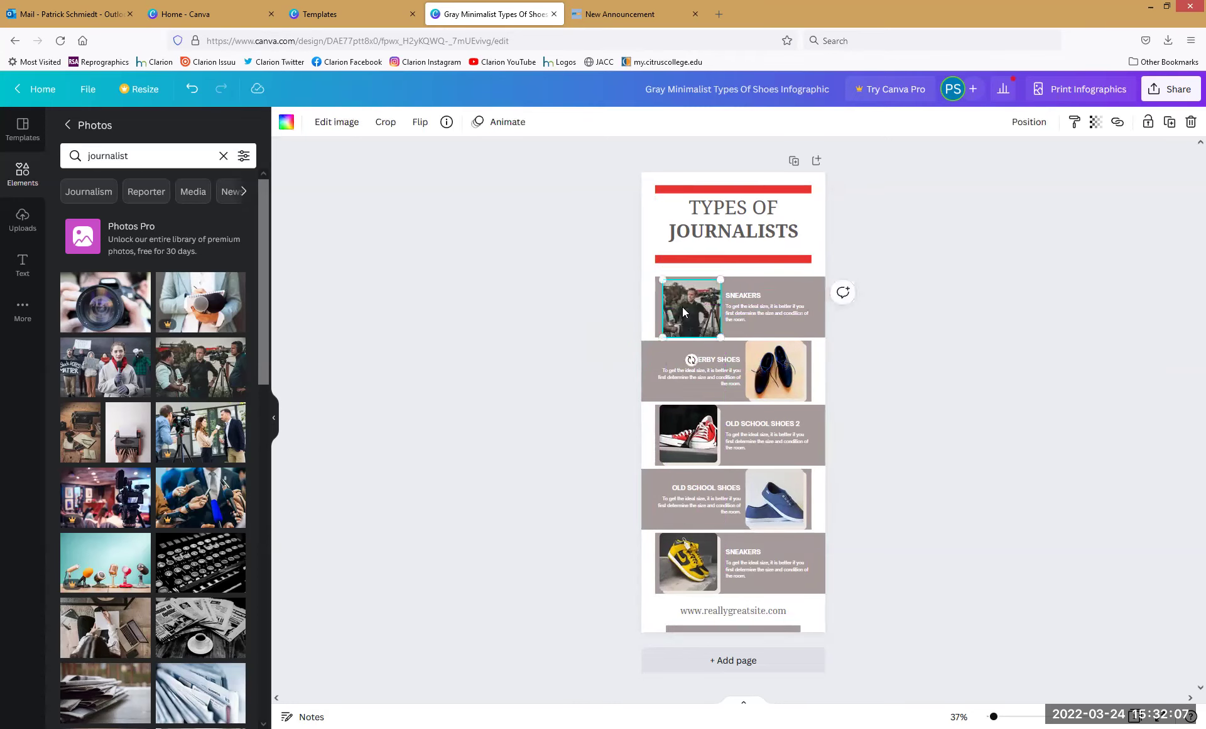
double_click(684, 311)
drag(703, 304, 693, 333)
click(776, 279)
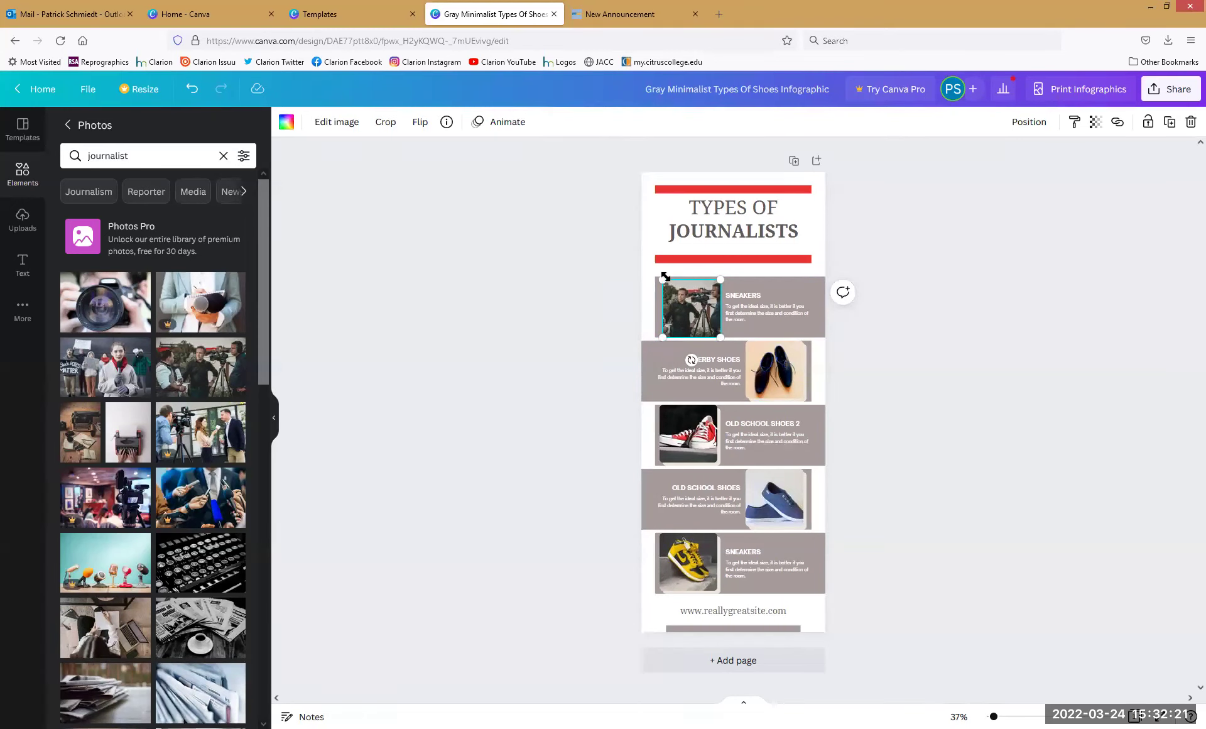
Try to shrink the camera crew photo slightly from its corner and undo the resize
mouse_move(656, 276)
mouse_down()
mouse_move(639, 263)
mouse_move(662, 284)
mouse_up()
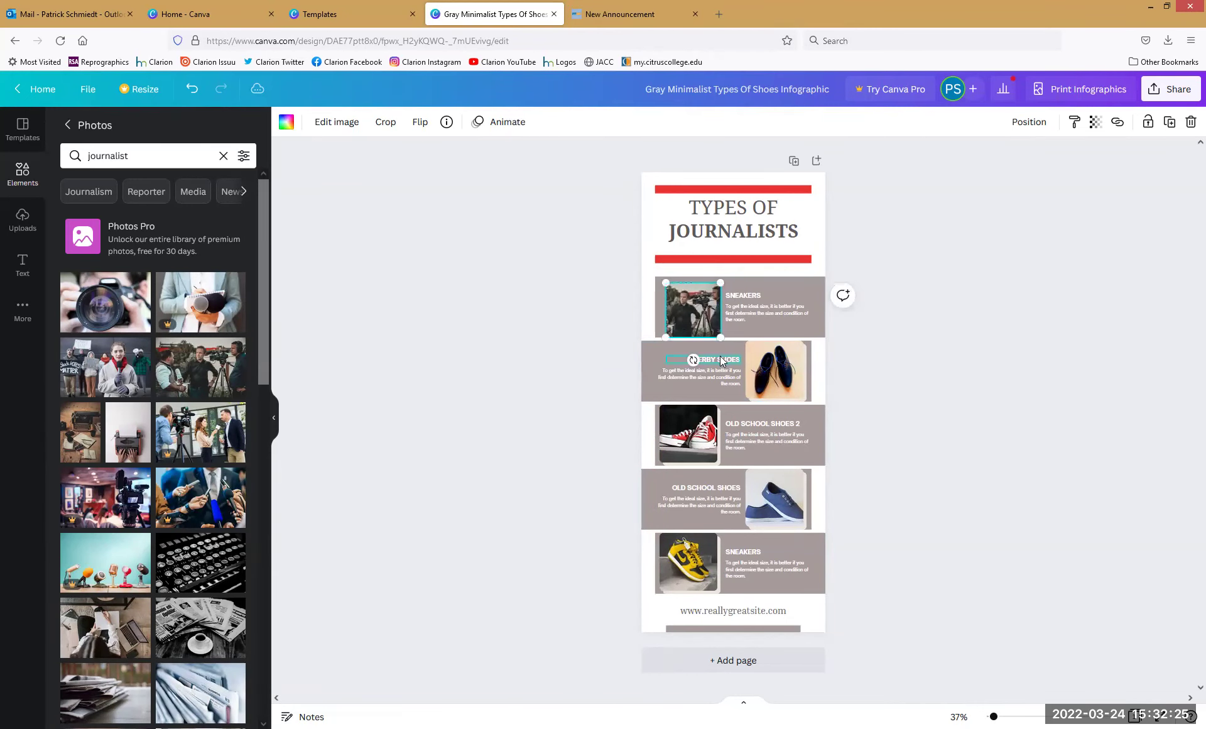
key(ctrl+z)
double_click(710, 319)
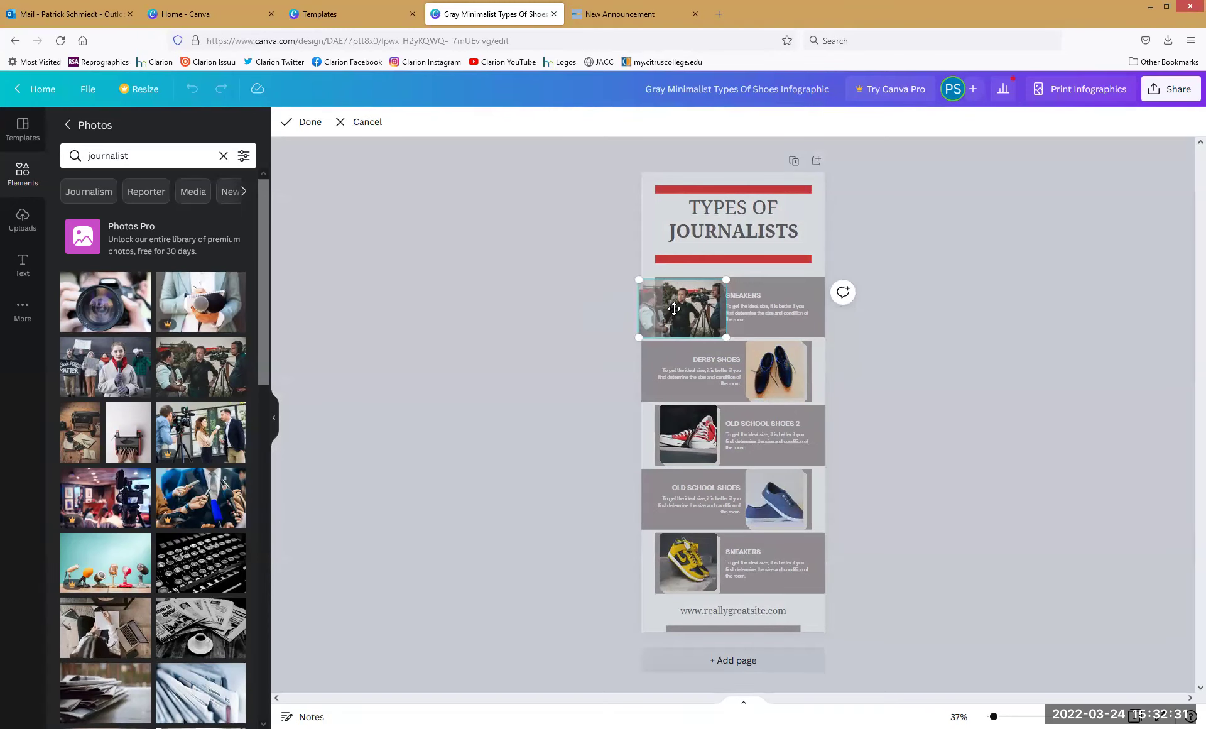
click(778, 307)
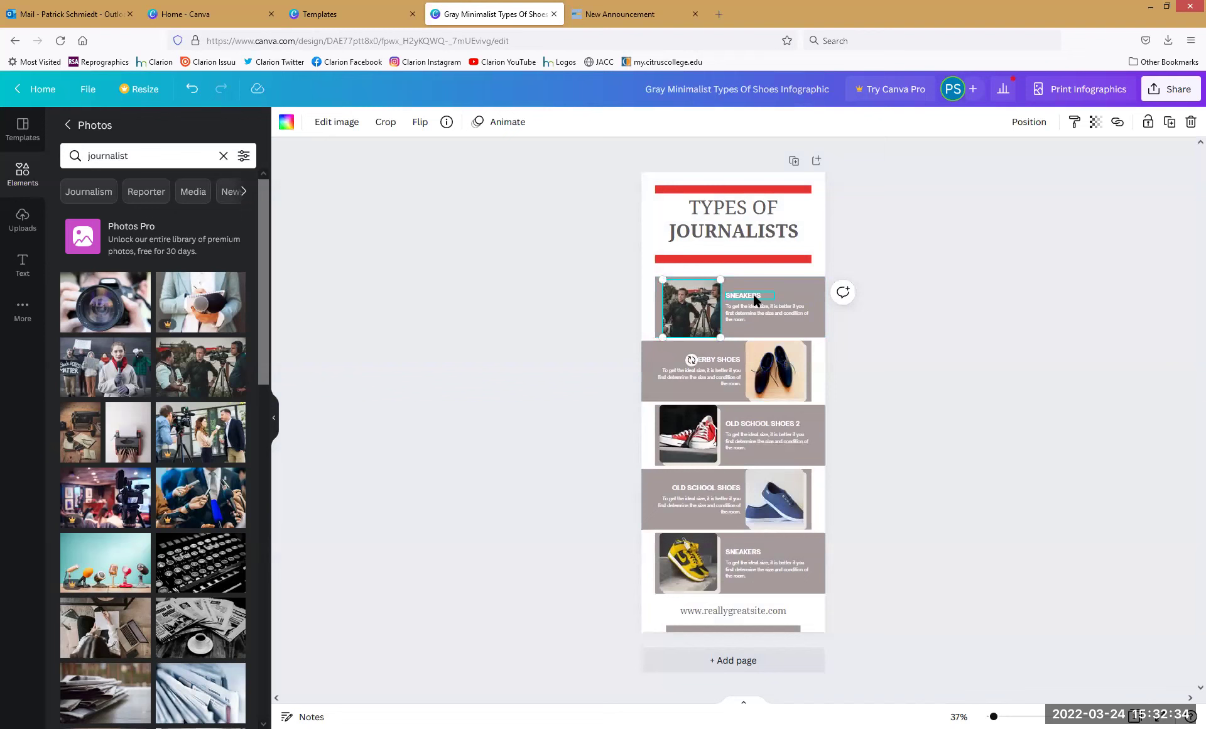
Change the first section's heading to BROADCAST and replace its description with random filler letters
double_click(753, 295)
text(BROADCAST)
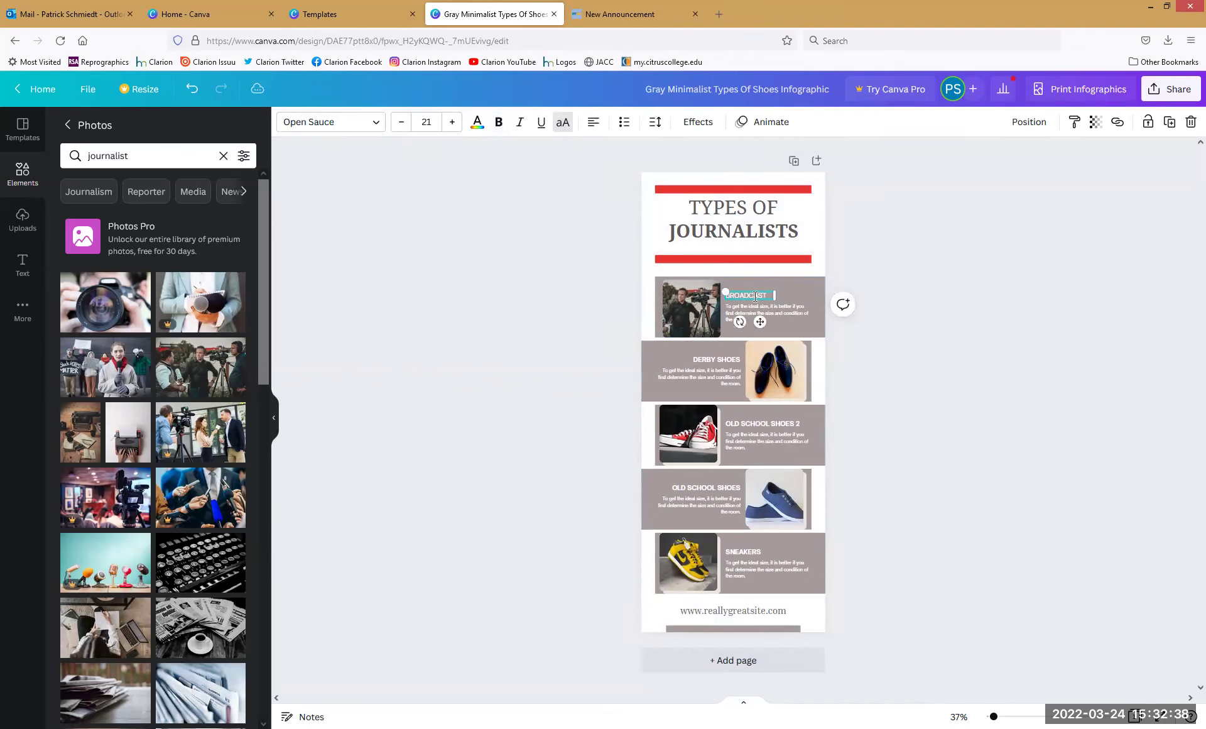
triple_click(763, 318)
key(BackSpace)
text(adfasdfasdfasdfasdf)
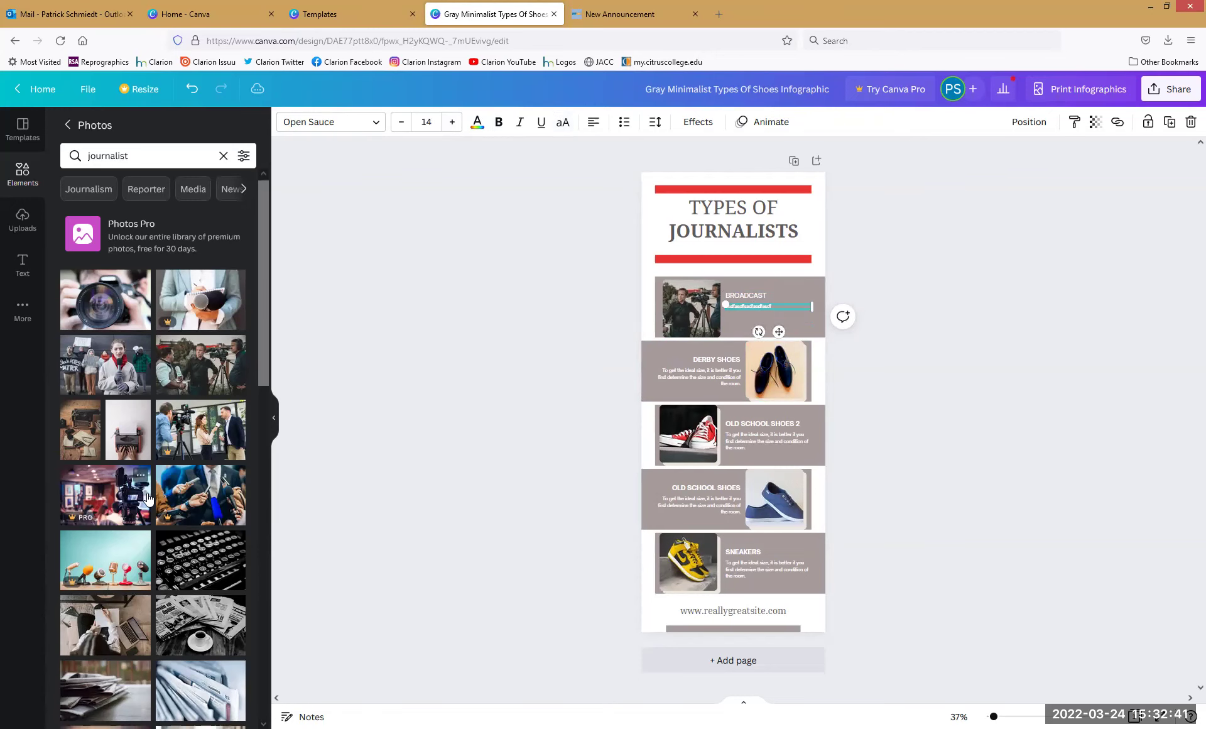
Replace the derby shoes photo in the second section with the photo of a woman working at a laptop
scroll(147, 497, down, 3)
scroll(148, 497, down, 2)
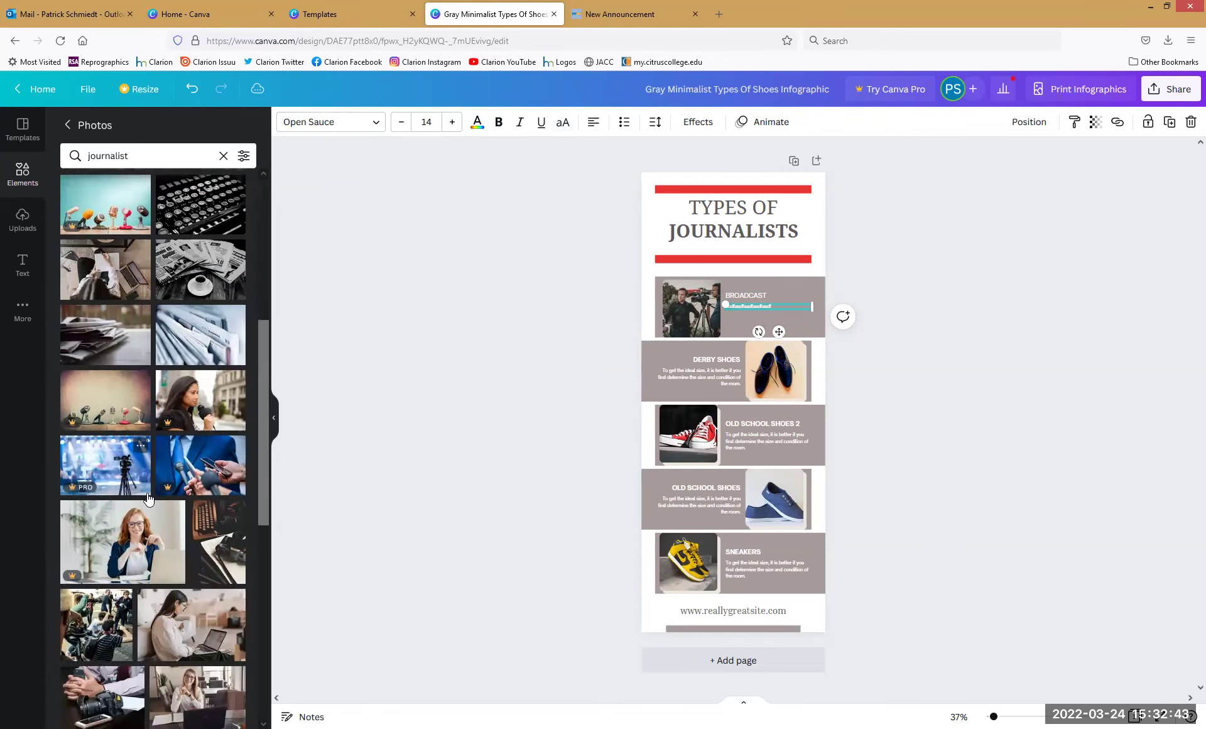
scroll(148, 498, down, 1)
click(189, 556)
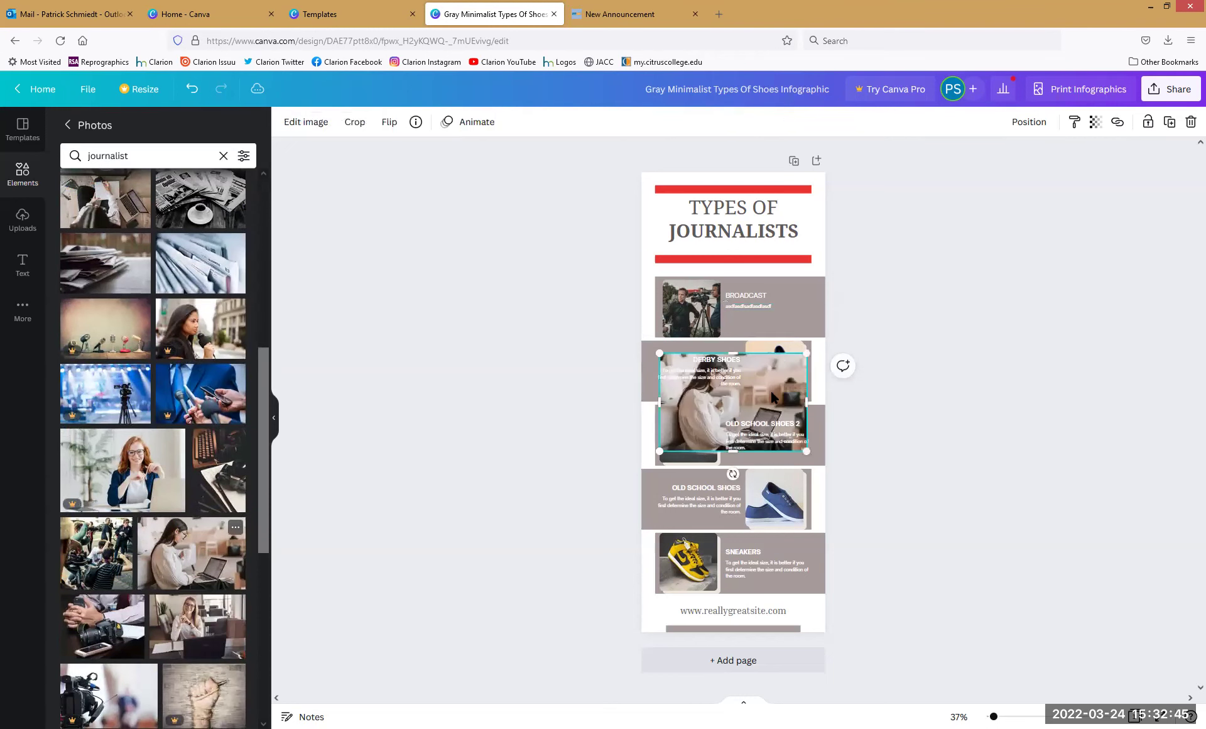
mouse_move(806, 351)
mouse_down()
mouse_move(714, 406)
mouse_move(779, 371)
mouse_move(789, 387)
mouse_move(790, 372)
mouse_move(811, 380)
mouse_move(806, 370)
mouse_up()
click(790, 377)
Change the second section's heading to ONLINE WRITER and replace its description with random filler letters
double_click(716, 360)
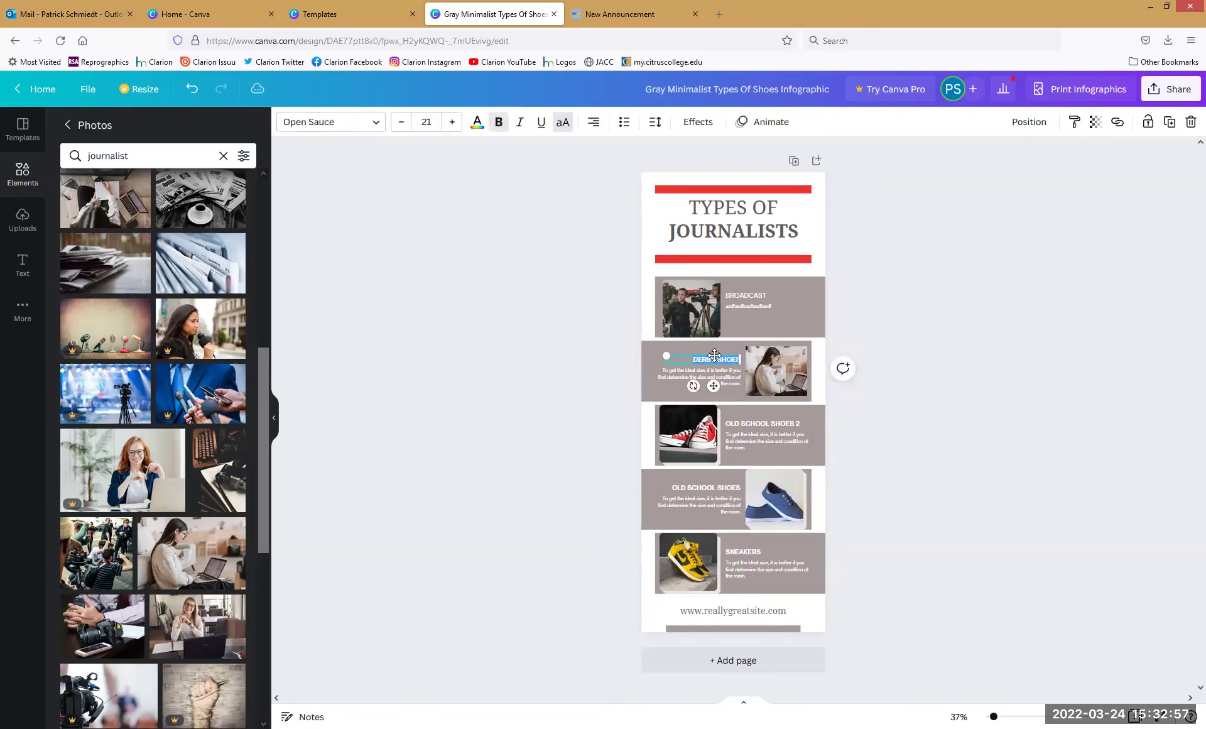
text(ONLINE)
double_click(734, 376)
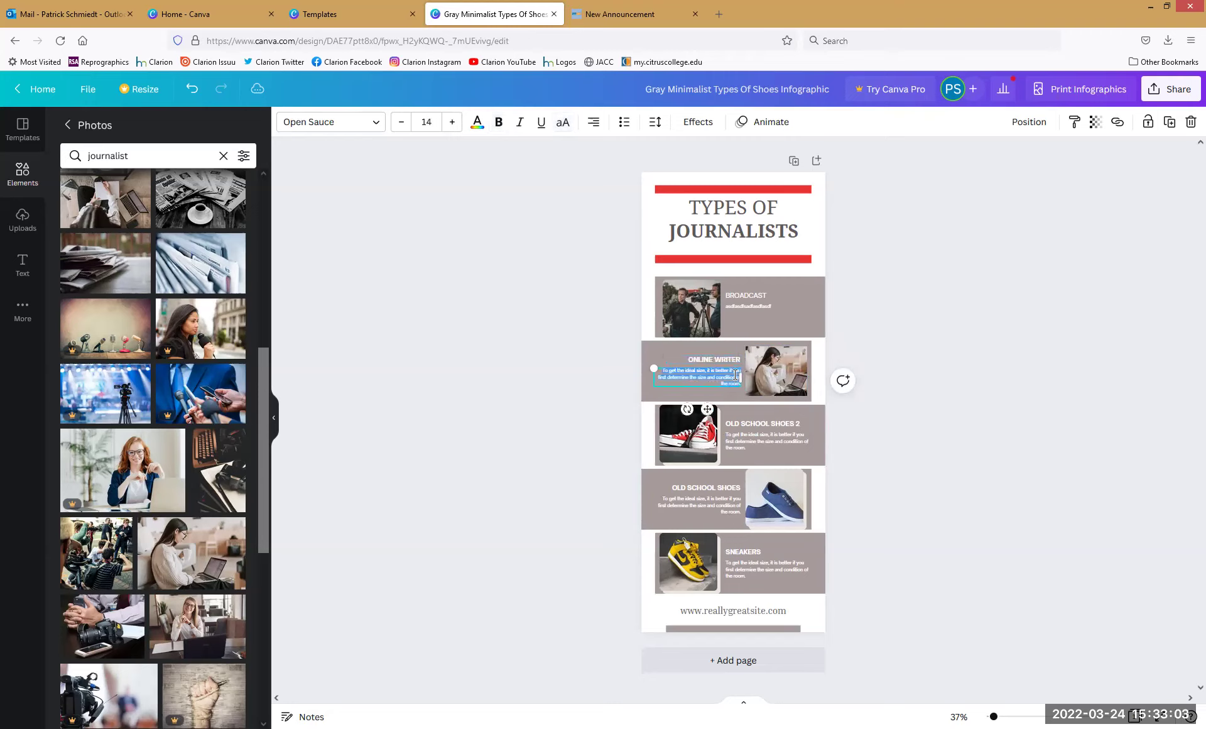
key(BackSpace)
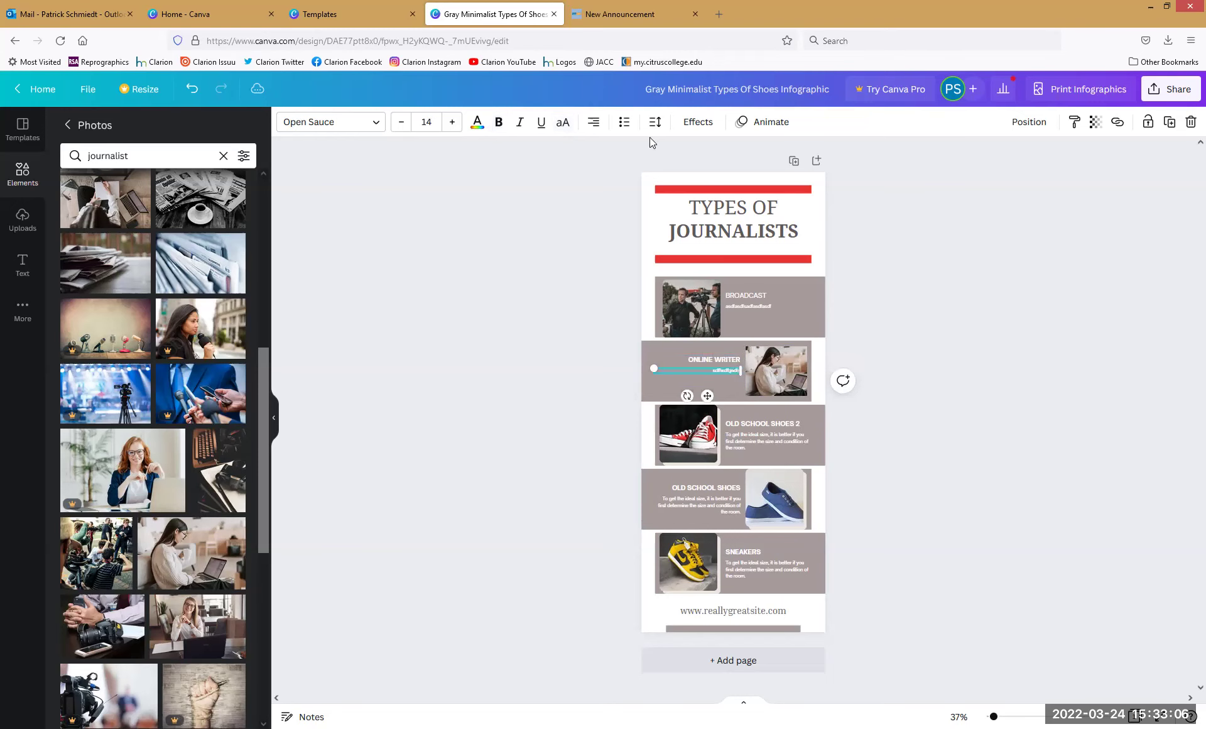
key(ctrl+a)
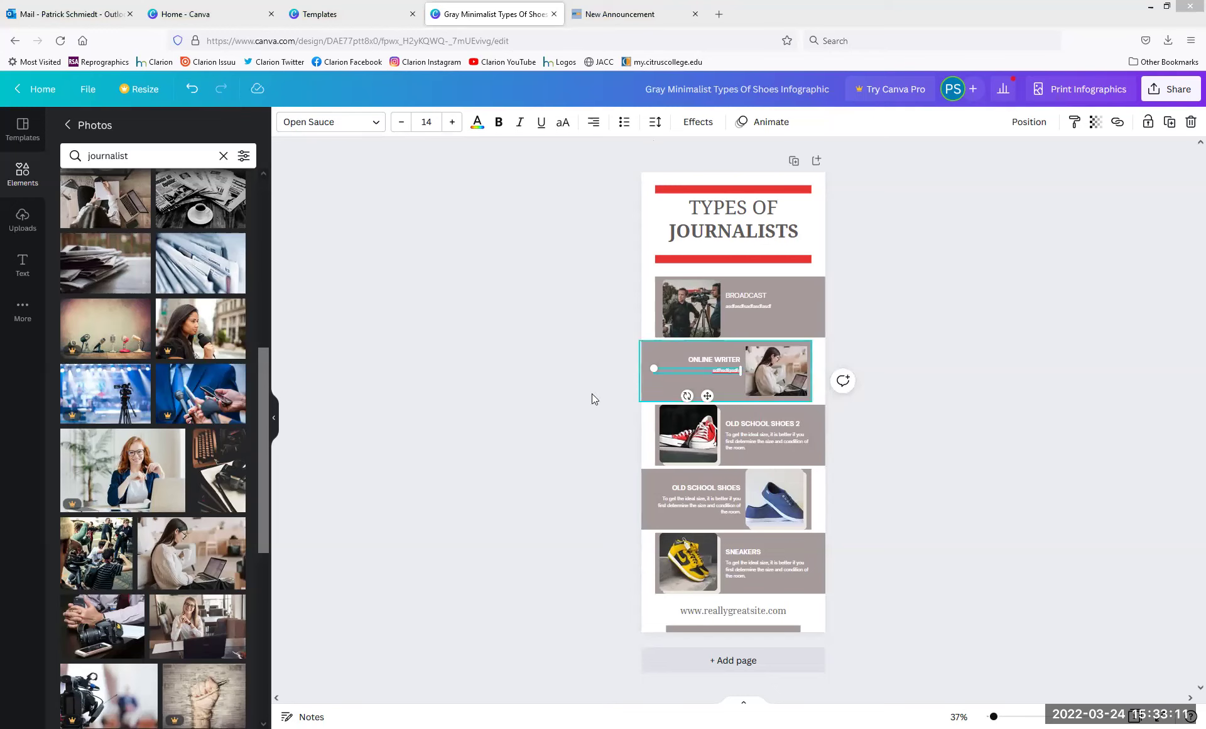
click(502, 467)
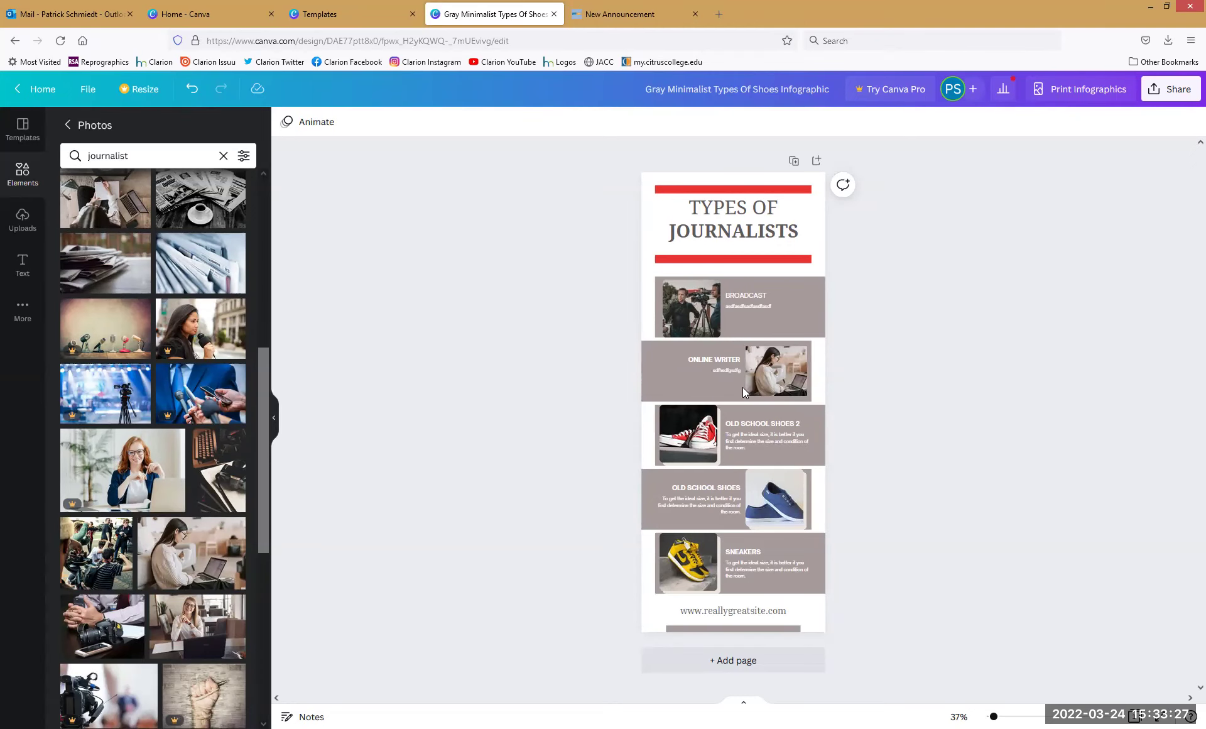
Leave the infographic for the home page, open the Flyers template gallery, and look through its designs
click(43, 89)
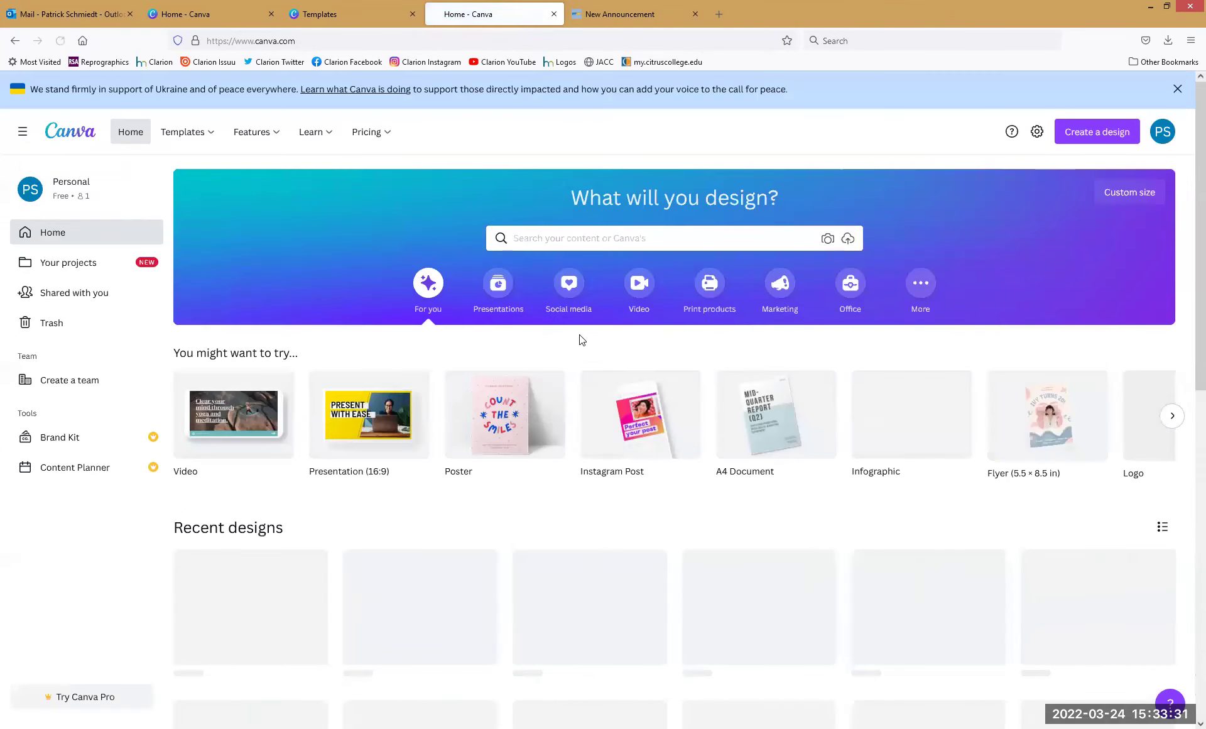
mouse_move(184, 138)
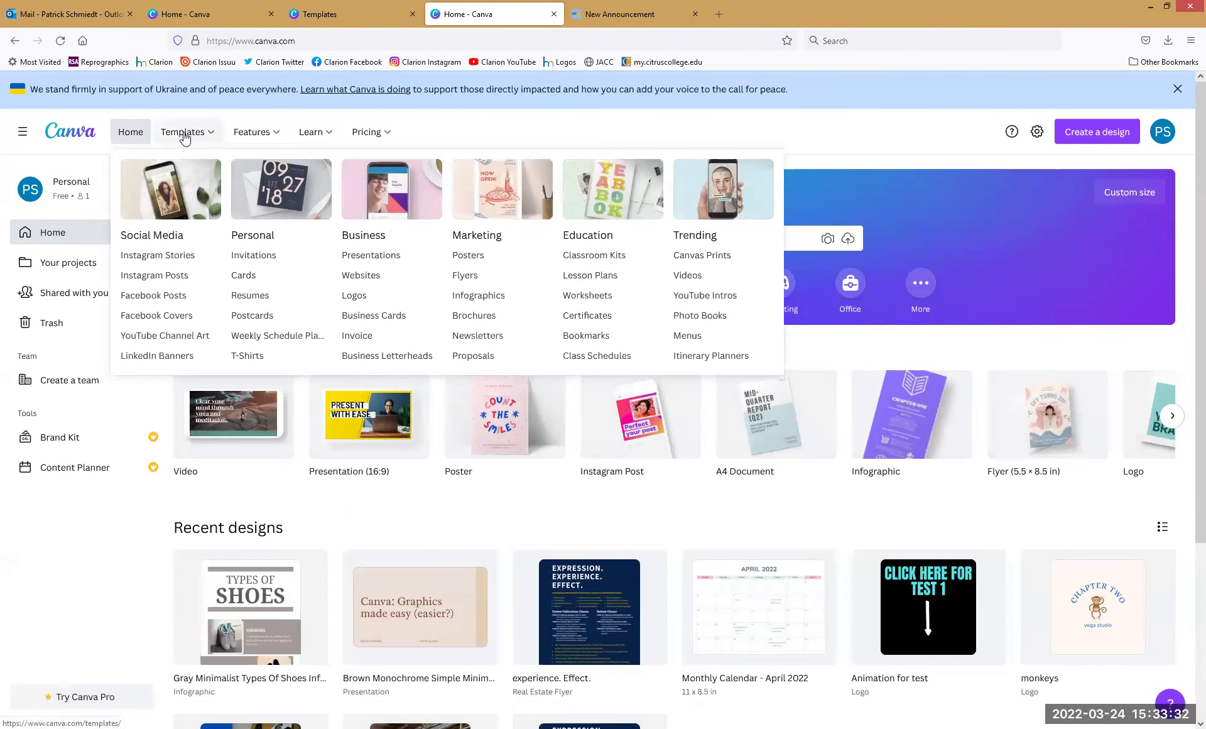
click(463, 276)
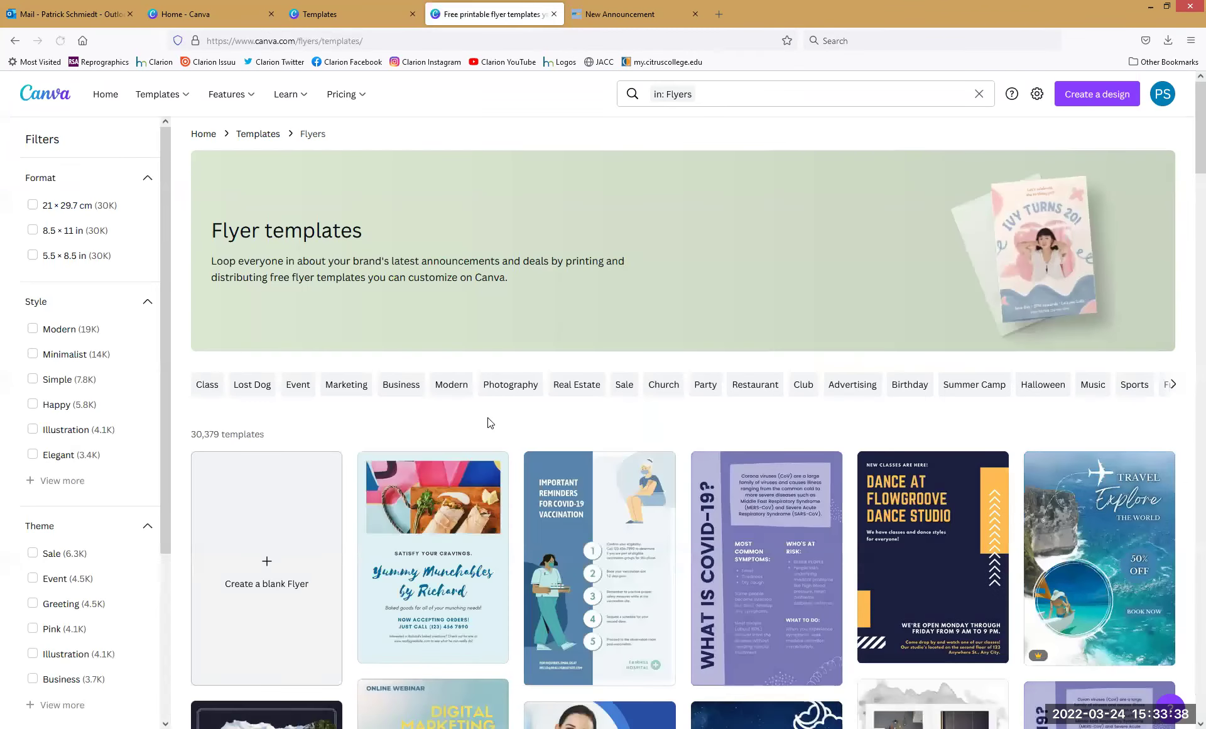
scroll(513, 408, down, 3)
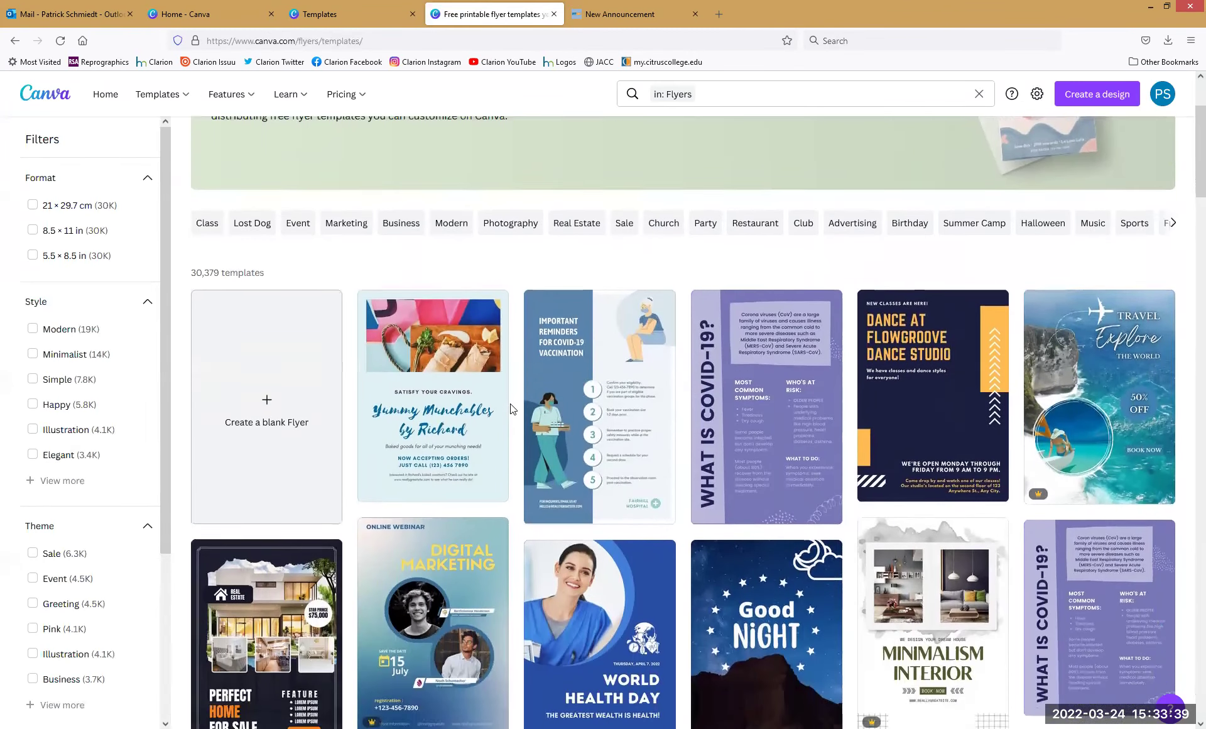
scroll(514, 409, down, 3)
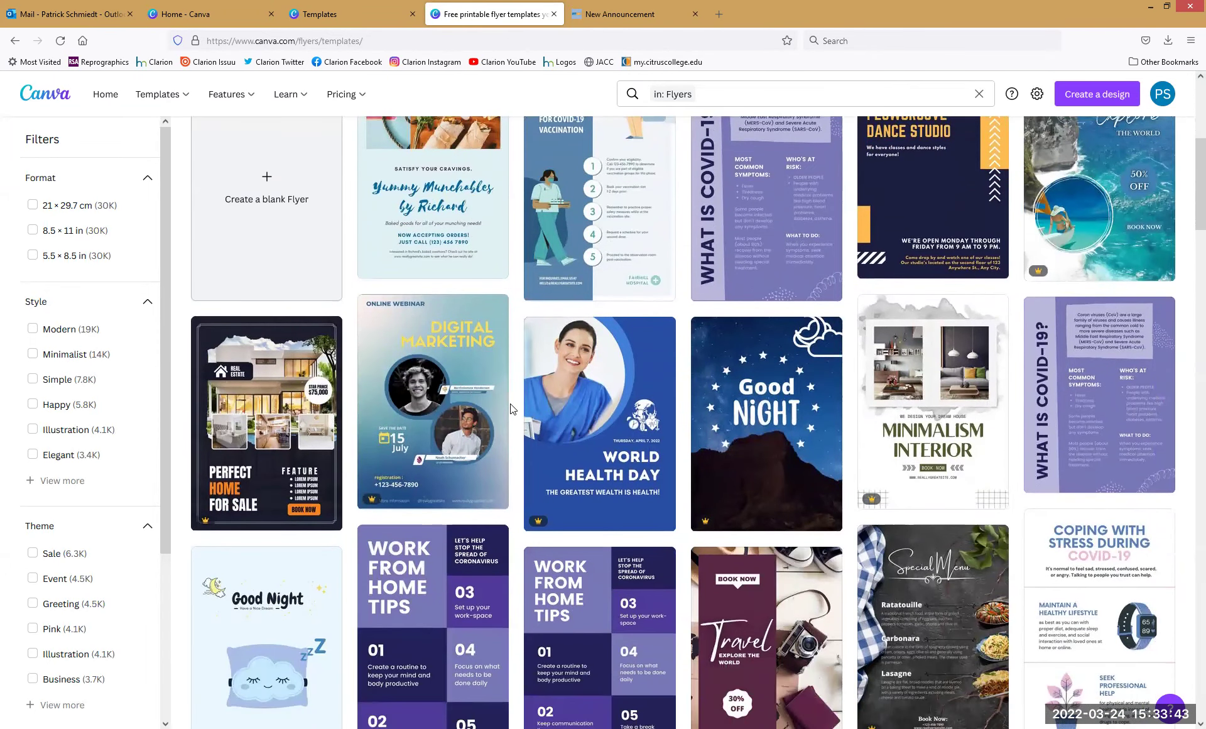
scroll(514, 409, down, 3)
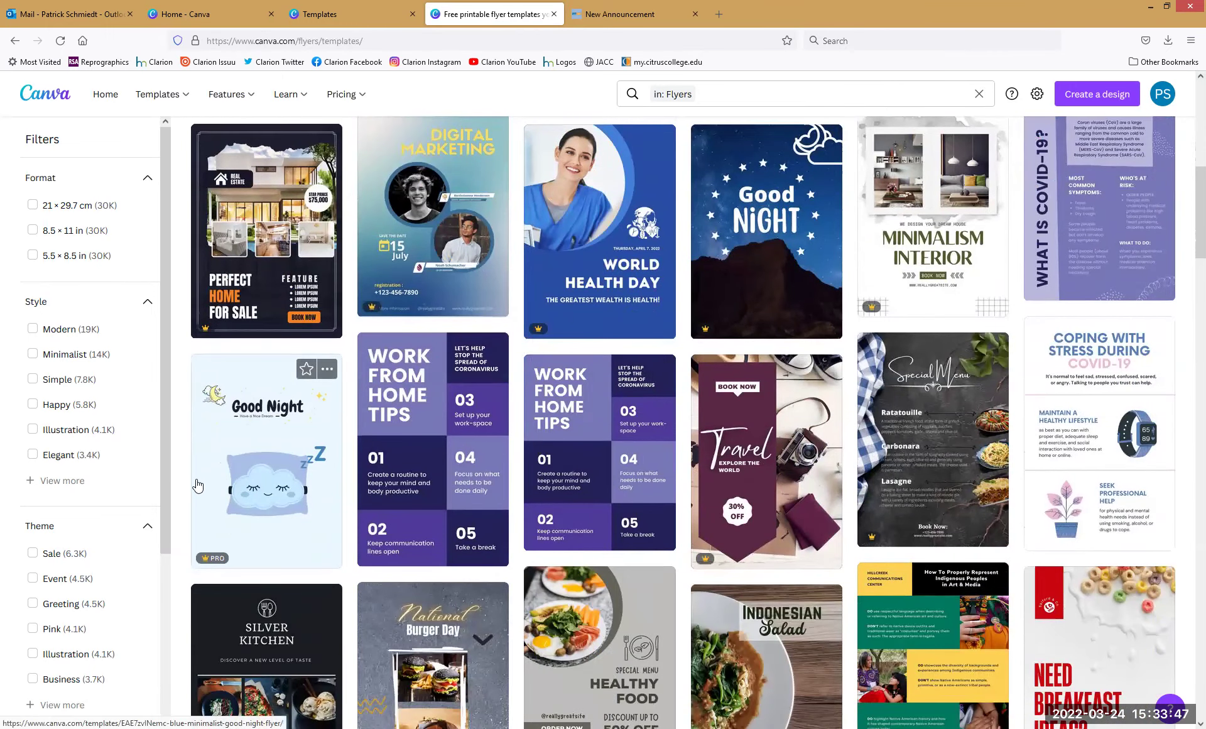
scroll(197, 485, down, 4)
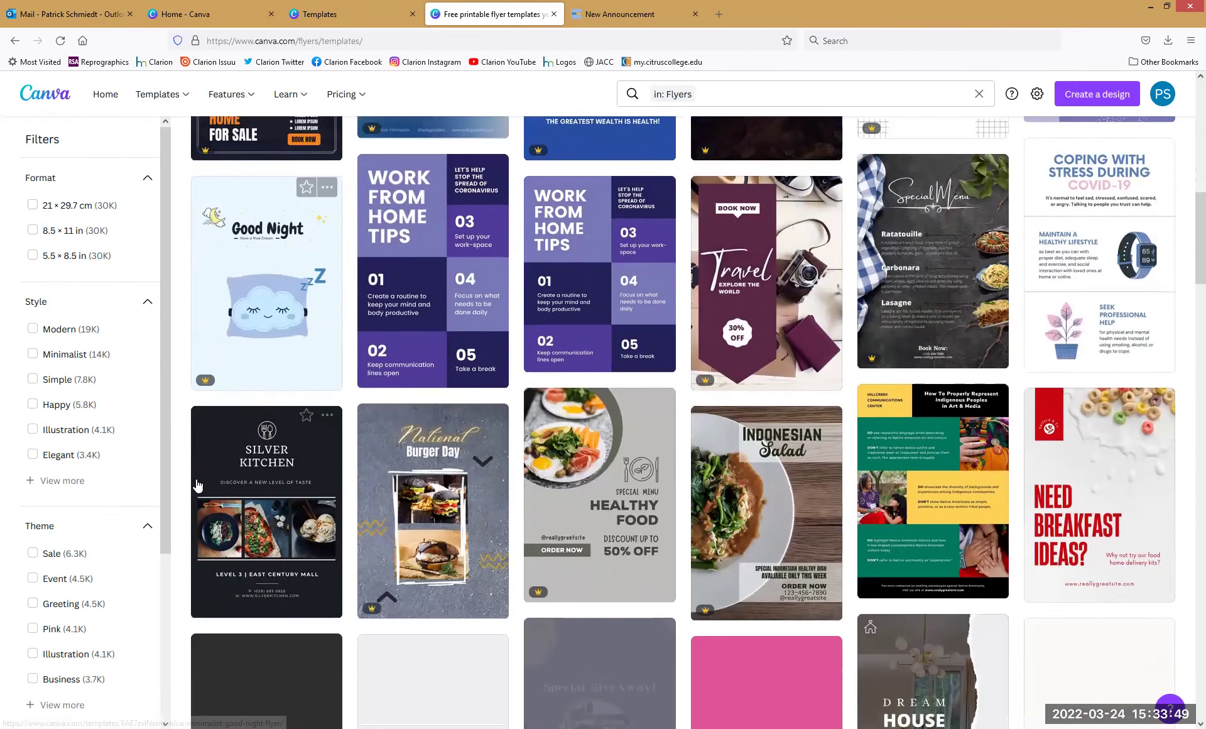
Look through the flyer template gallery for a simple design to customize
scroll(197, 485, down, 8)
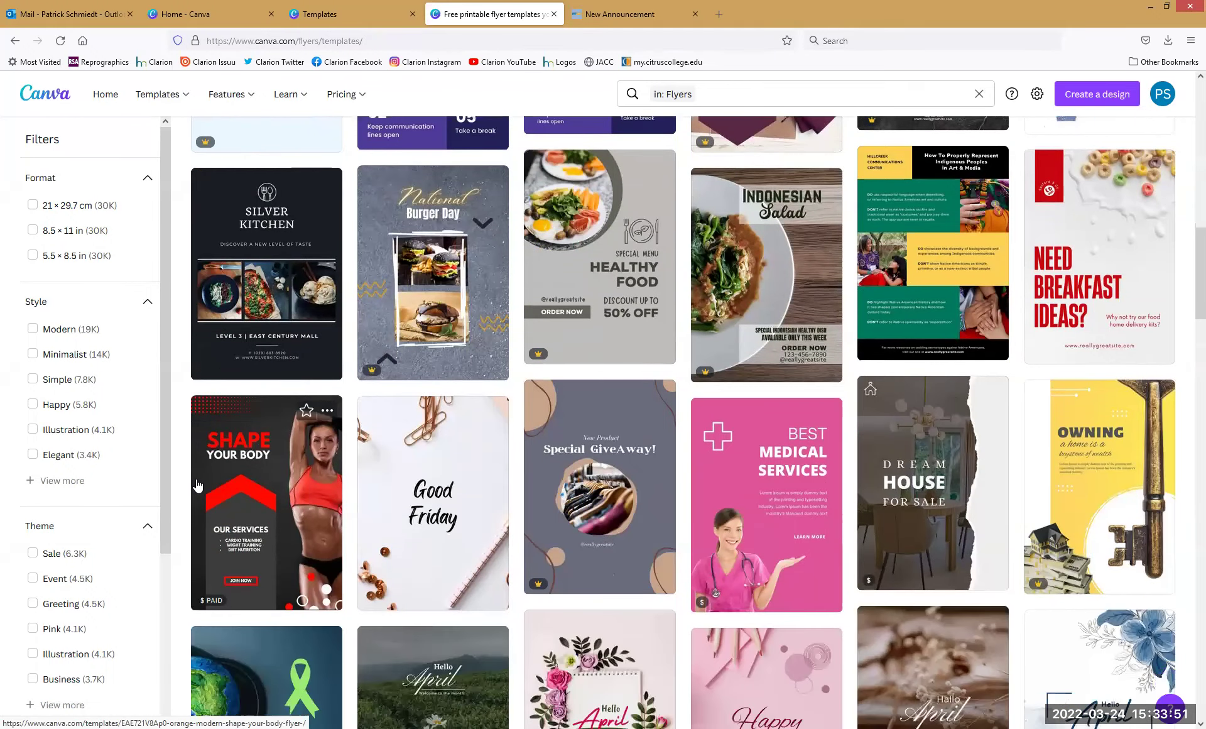
scroll(198, 484, down, 8)
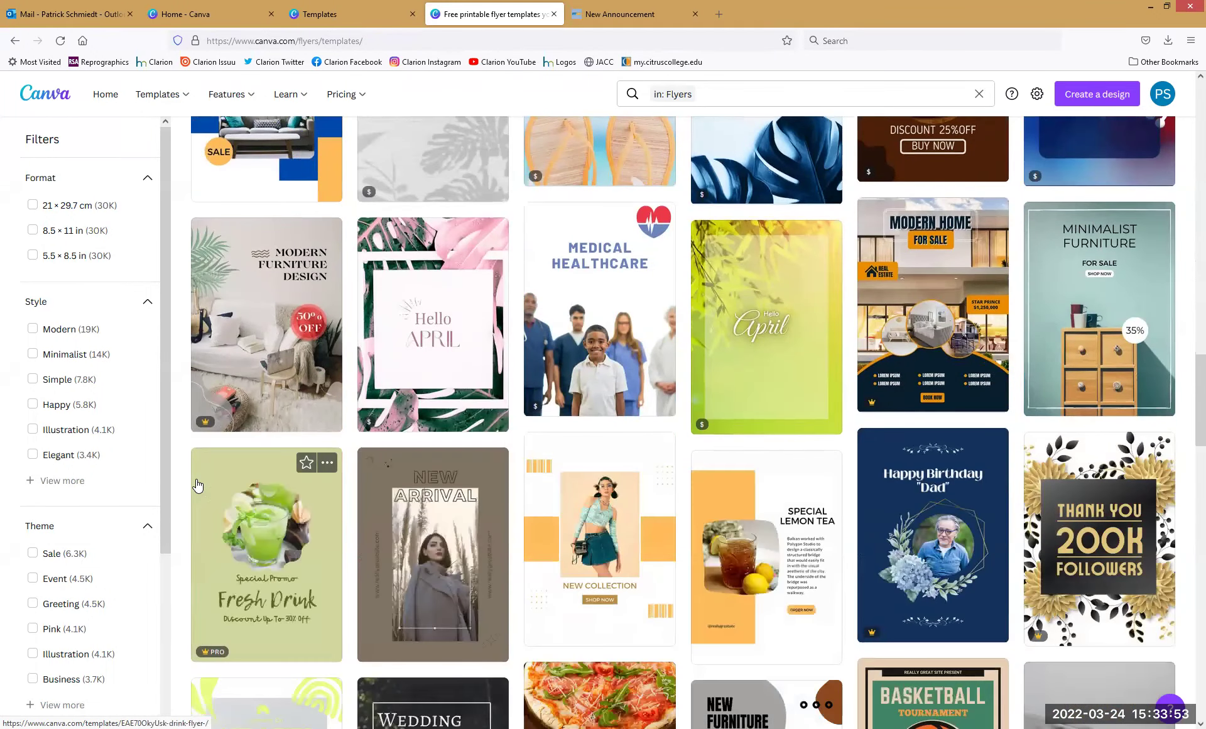
scroll(198, 485, down, 6)
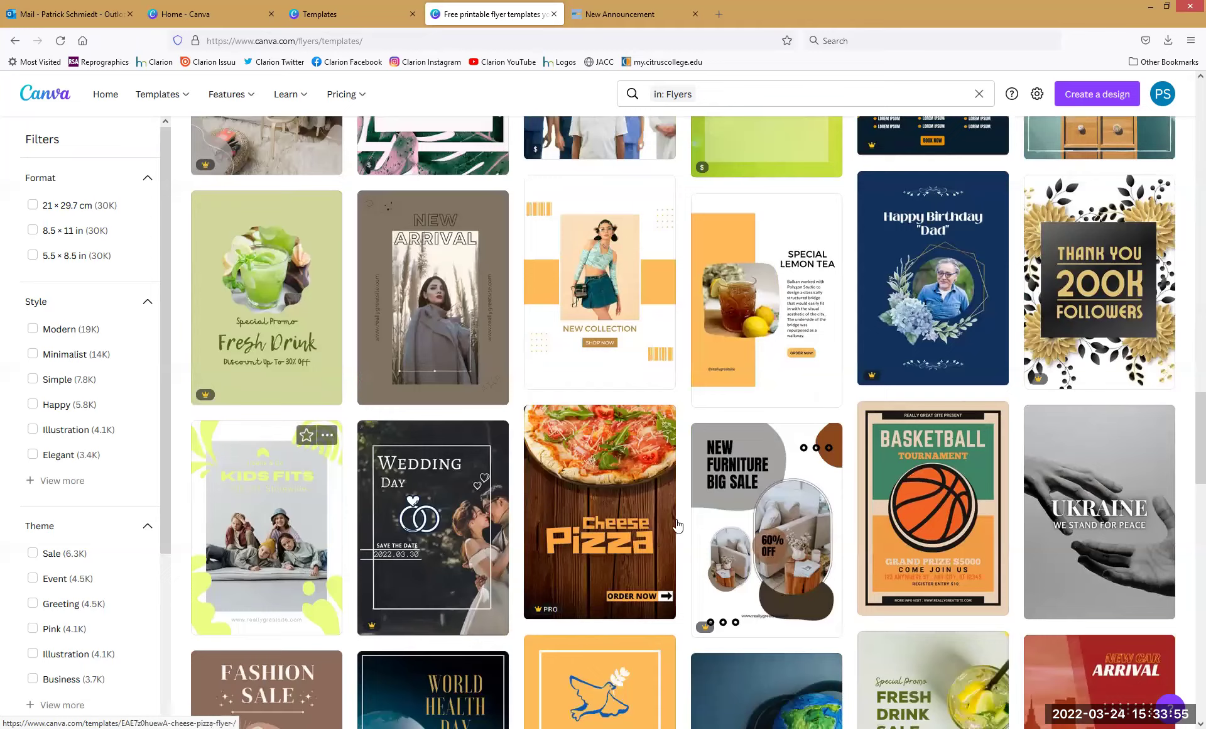
scroll(864, 527, down, 2)
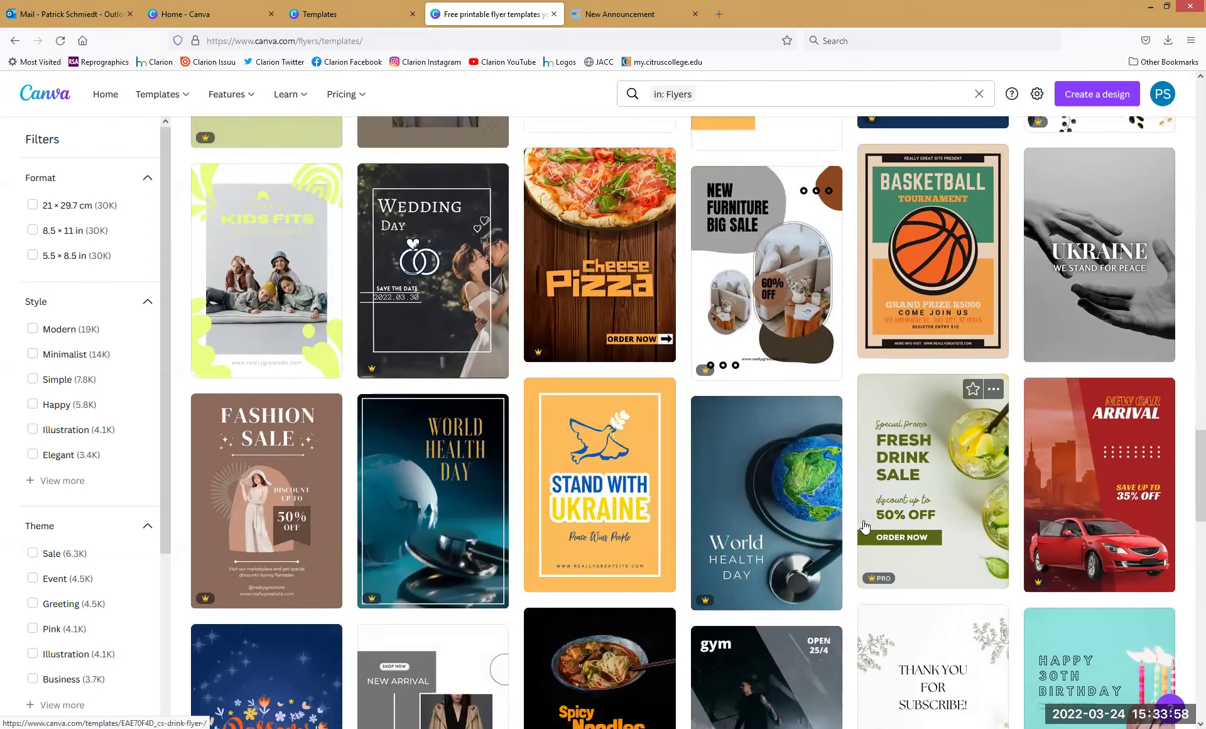
scroll(864, 527, down, 4)
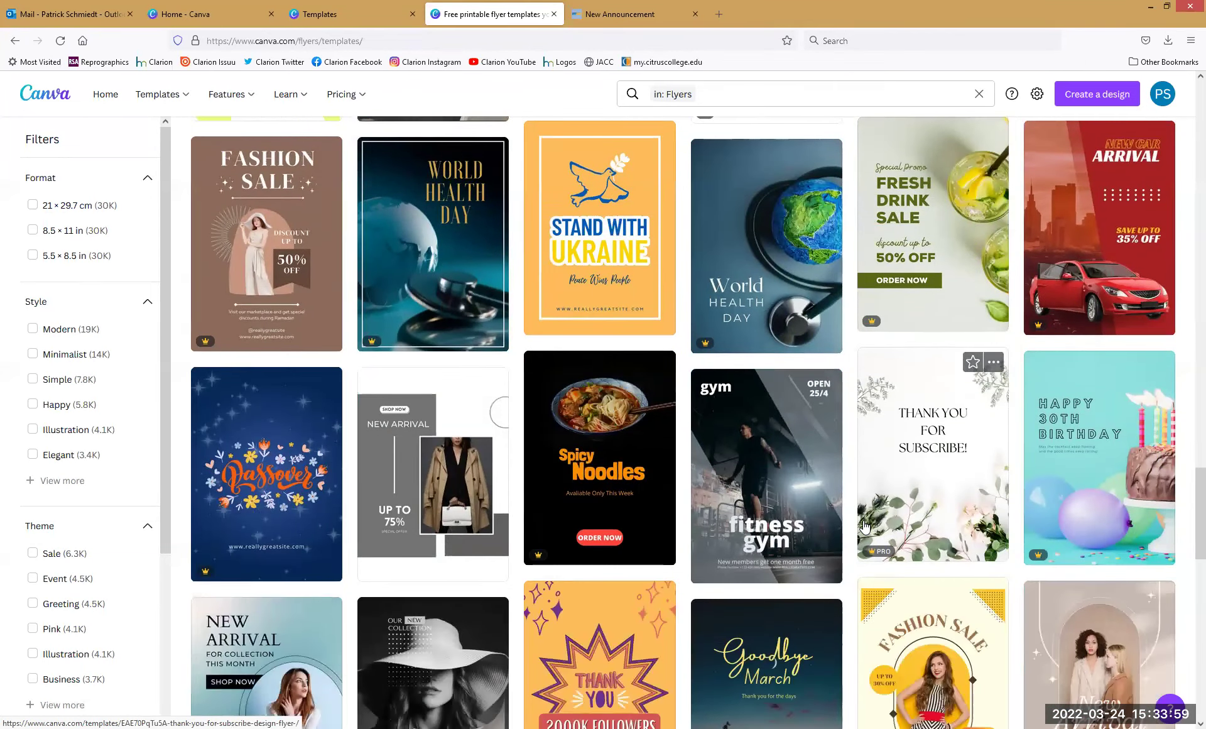
scroll(864, 527, down, 1)
scroll(865, 526, down, 3)
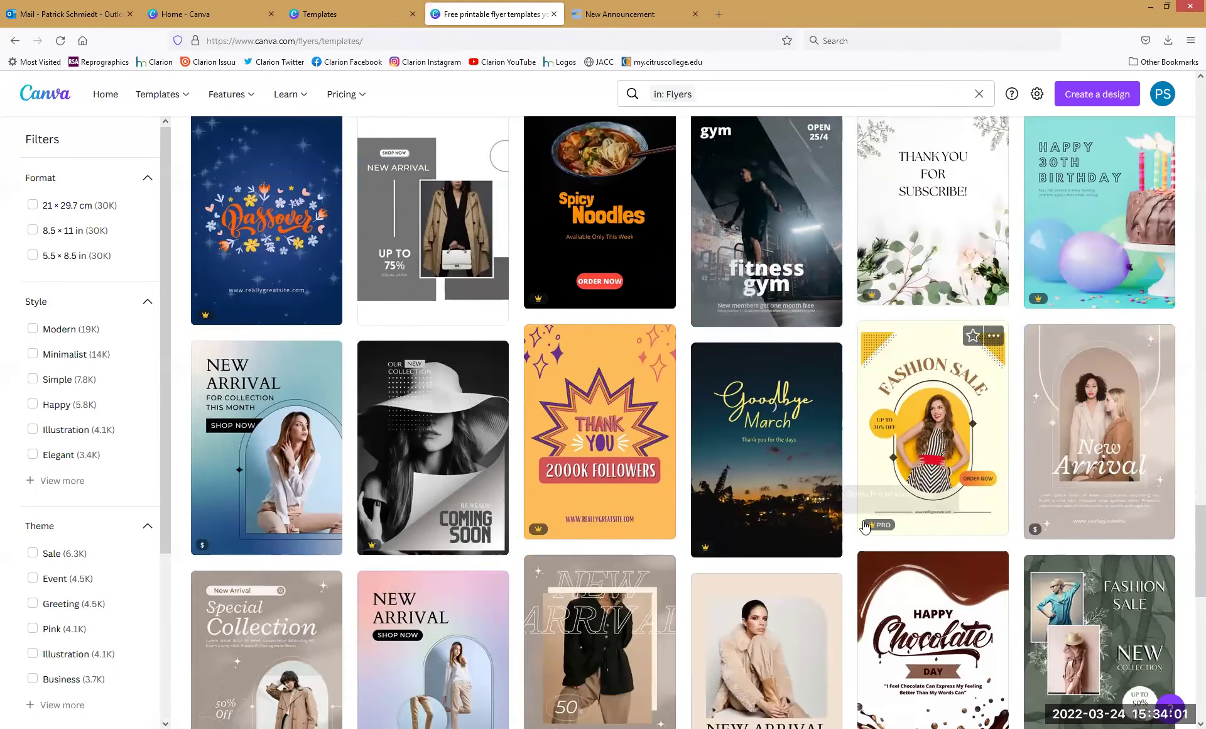
scroll(865, 526, up, 6)
scroll(865, 527, down, 4)
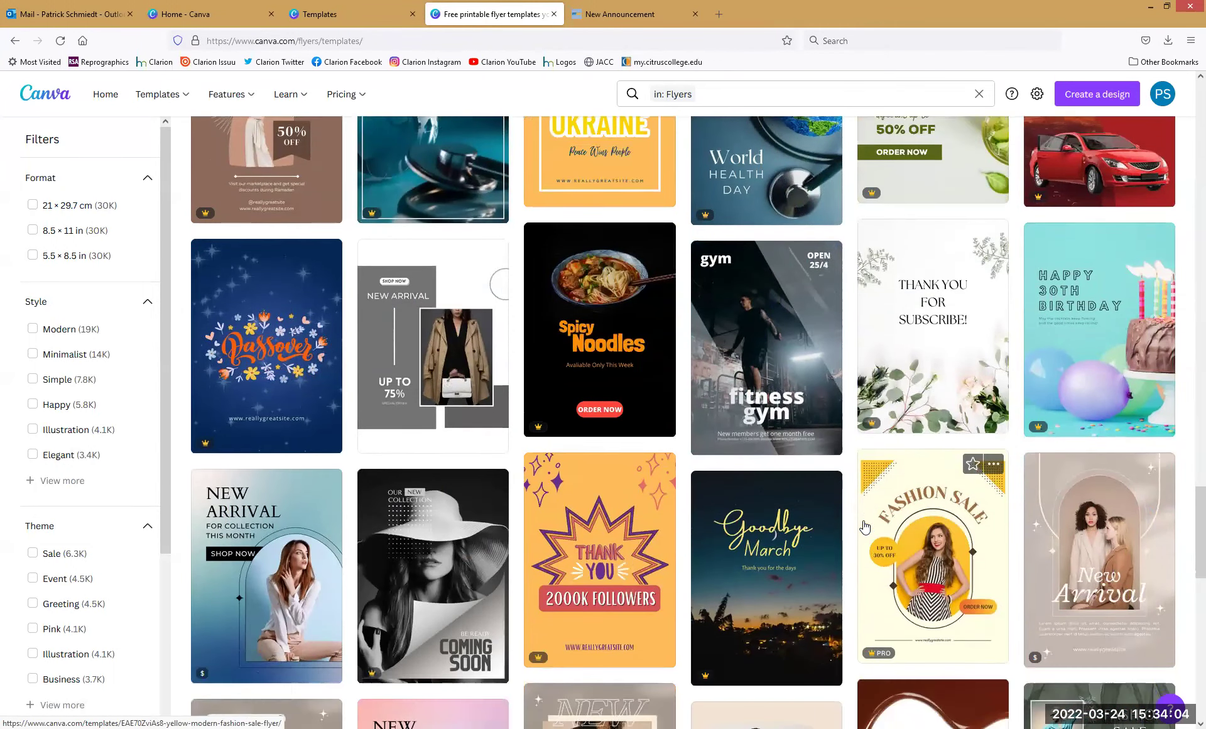
scroll(829, 576, down, 4)
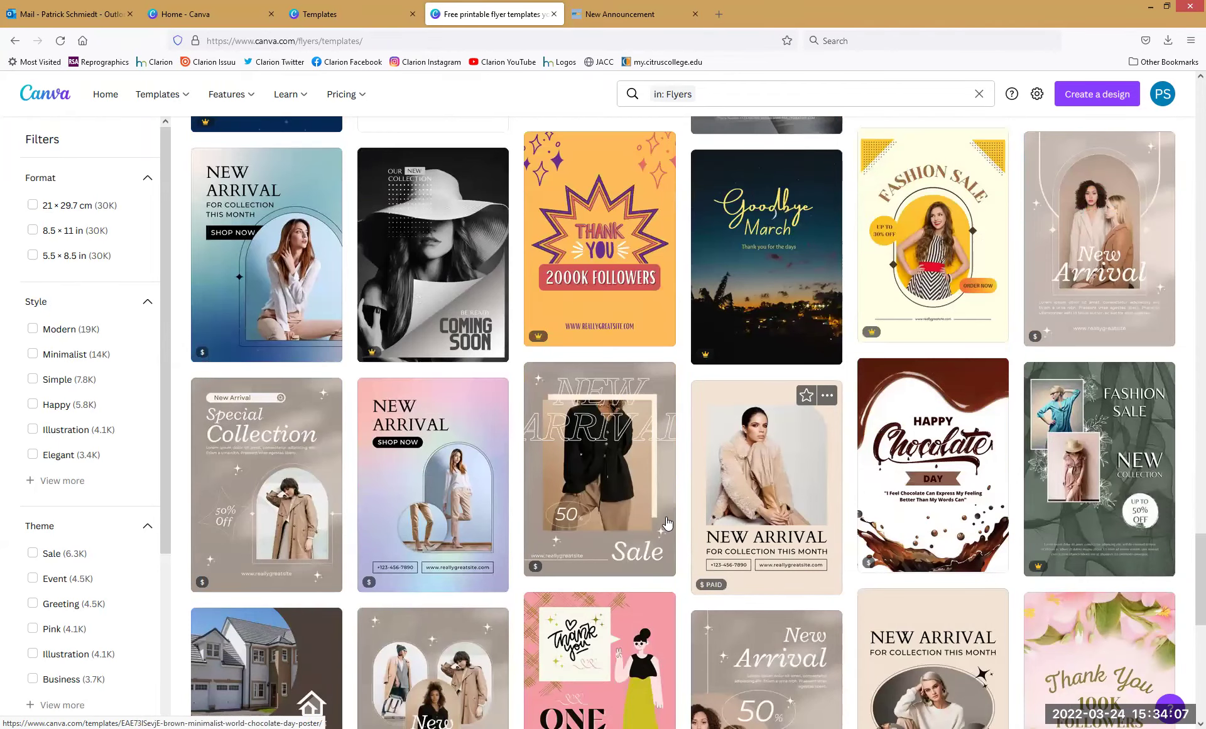
scroll(916, 552, down, 15)
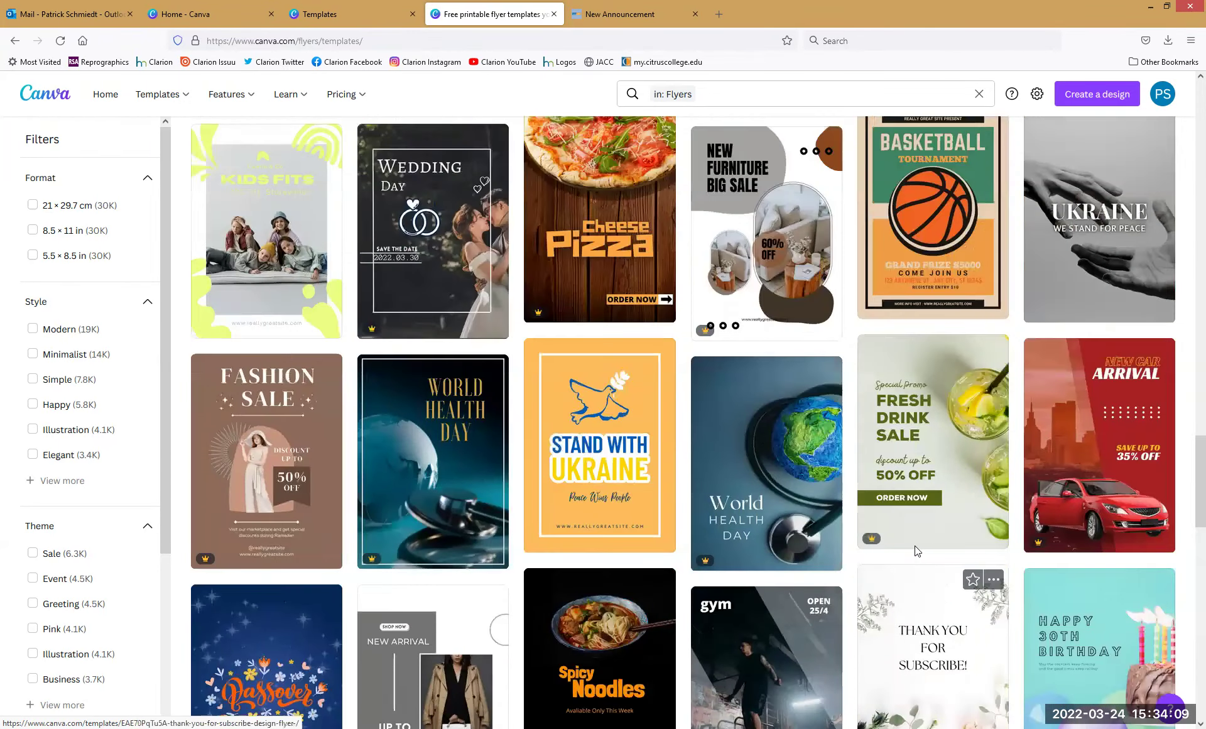
scroll(798, 562, up, 3)
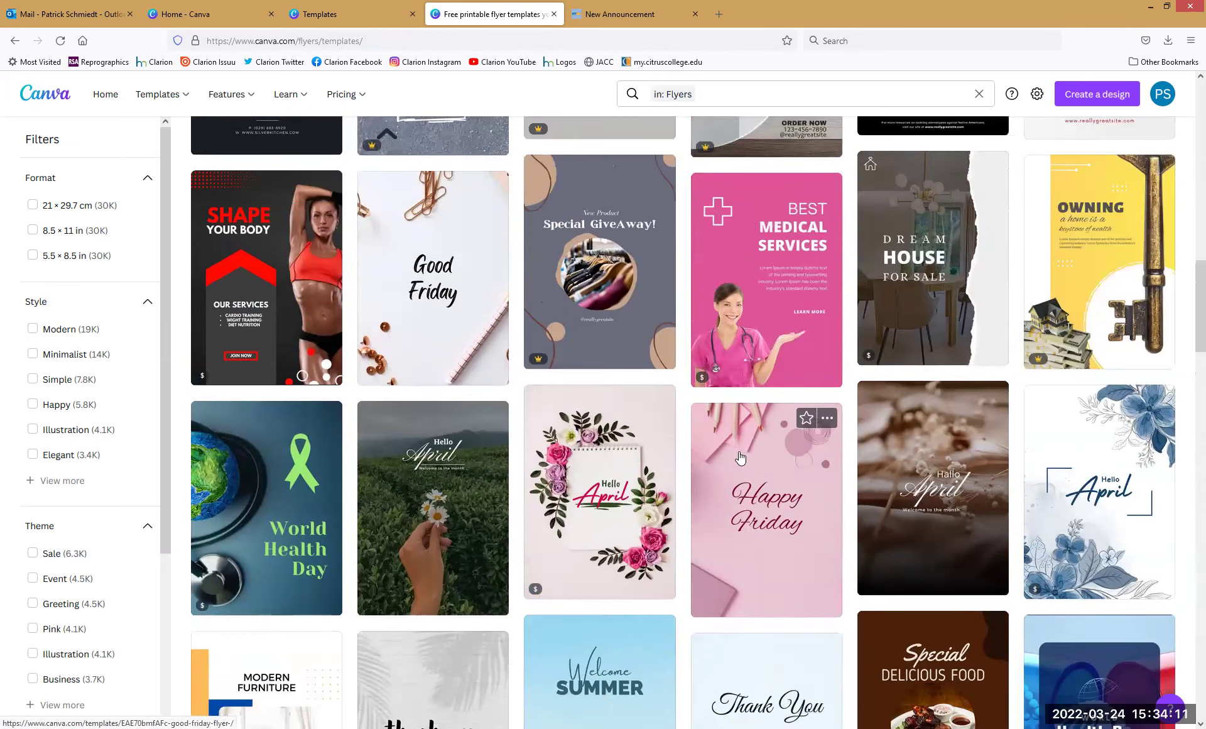
Open the pink Happy Friday flyer template for customizing and change the word Friday to Thursday
click(768, 489)
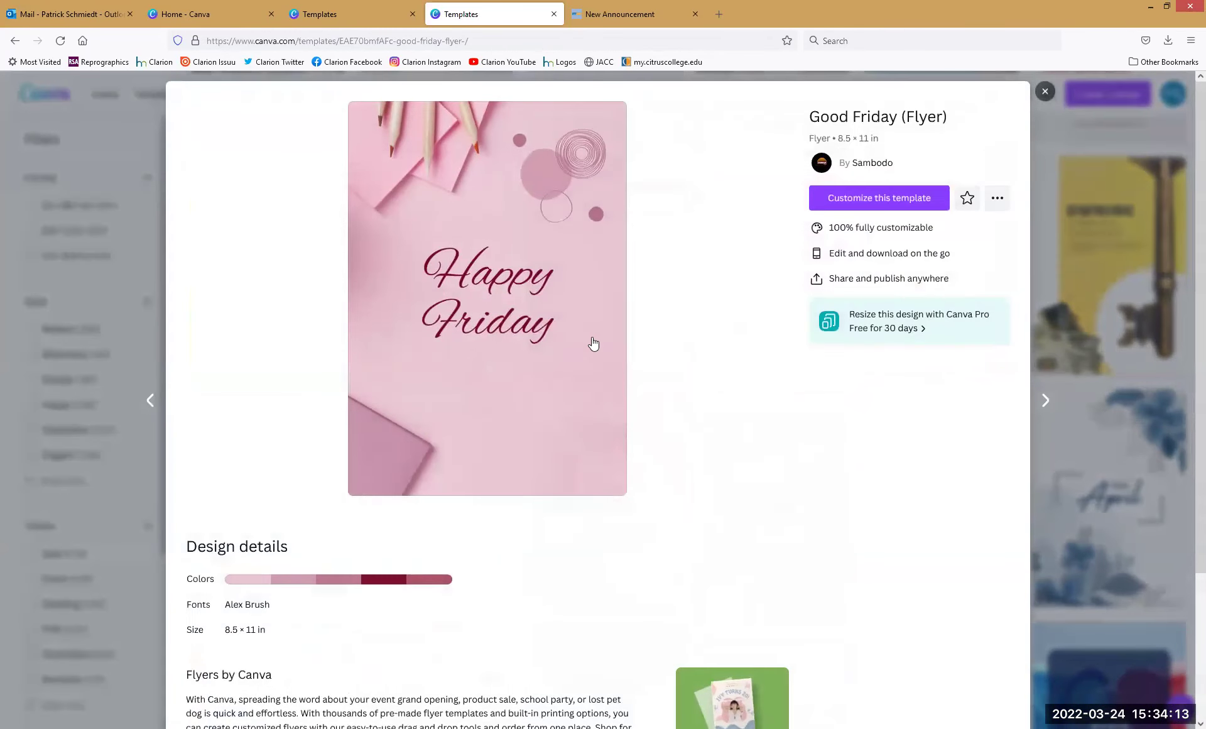
click(911, 198)
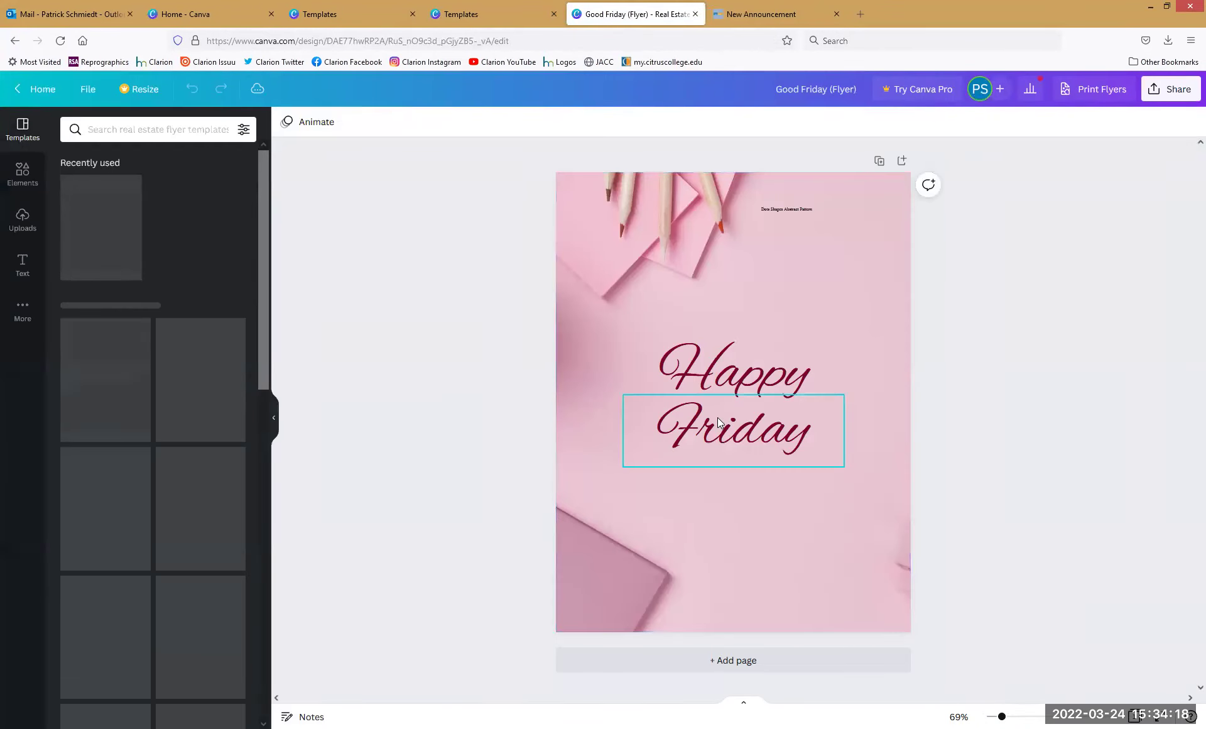
double_click(717, 417)
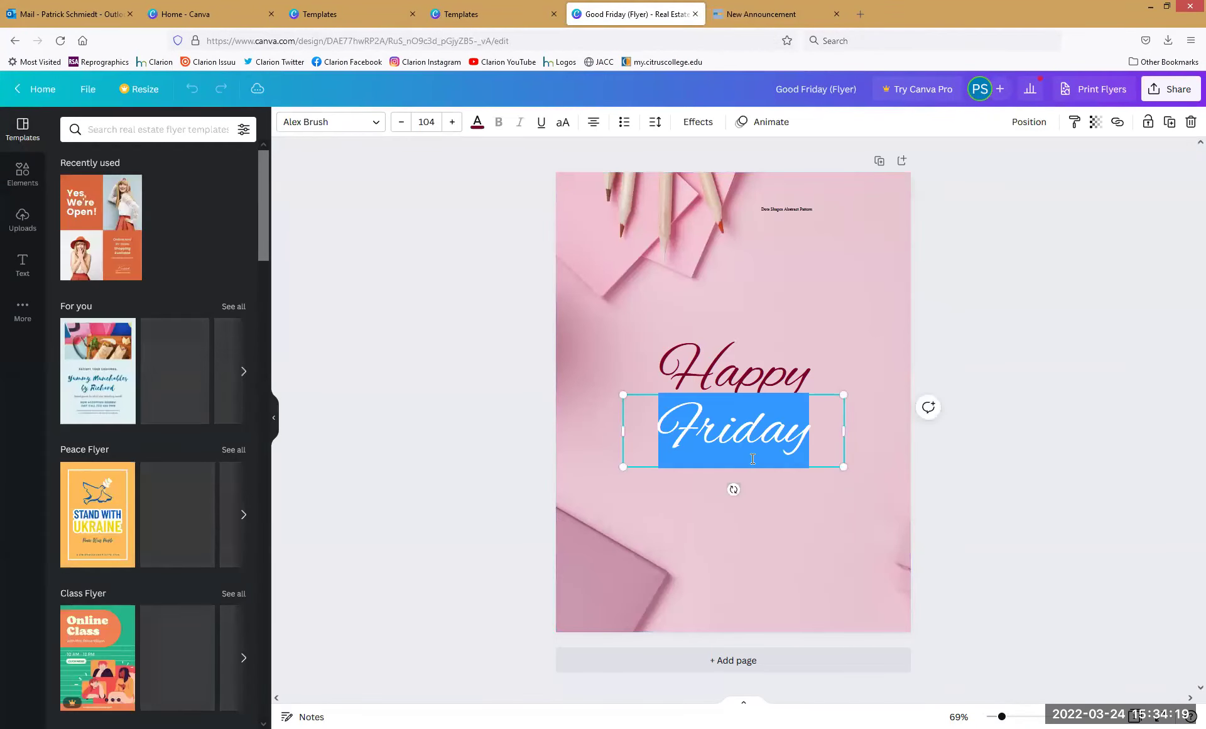
text(Thursday)
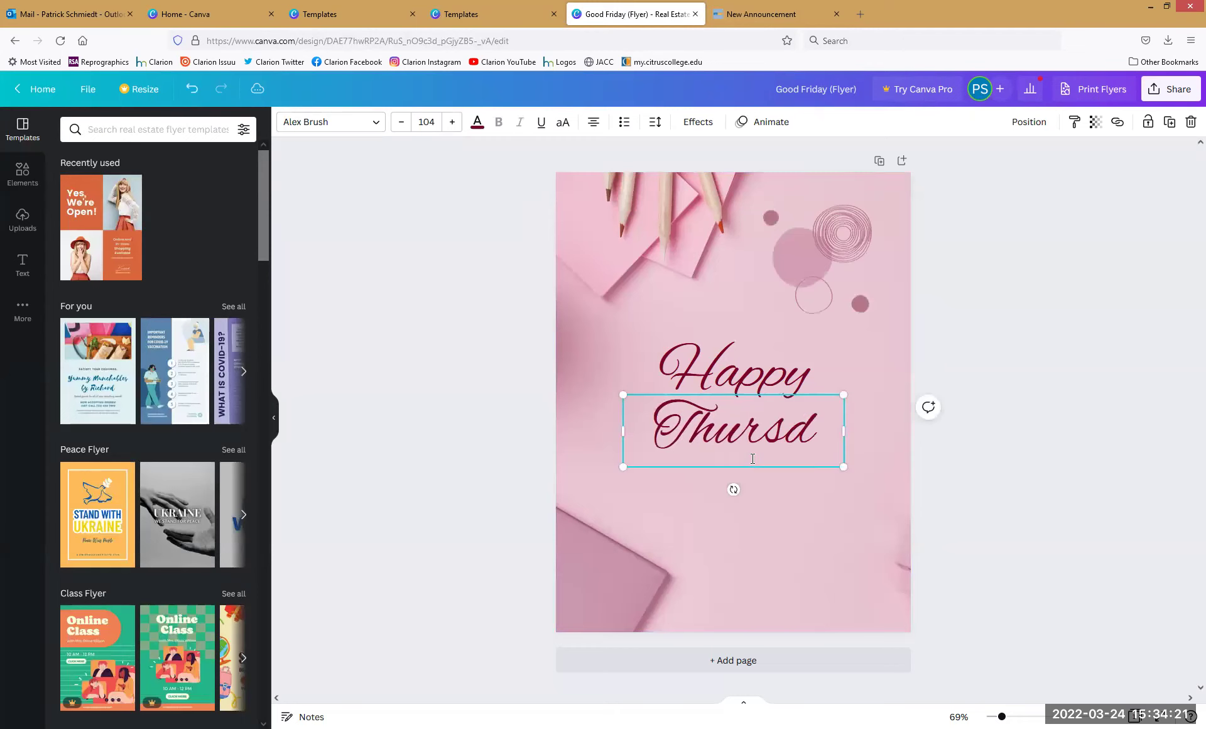
Change the font of the word Happy on the flyer to Archivo Black
click(732, 380)
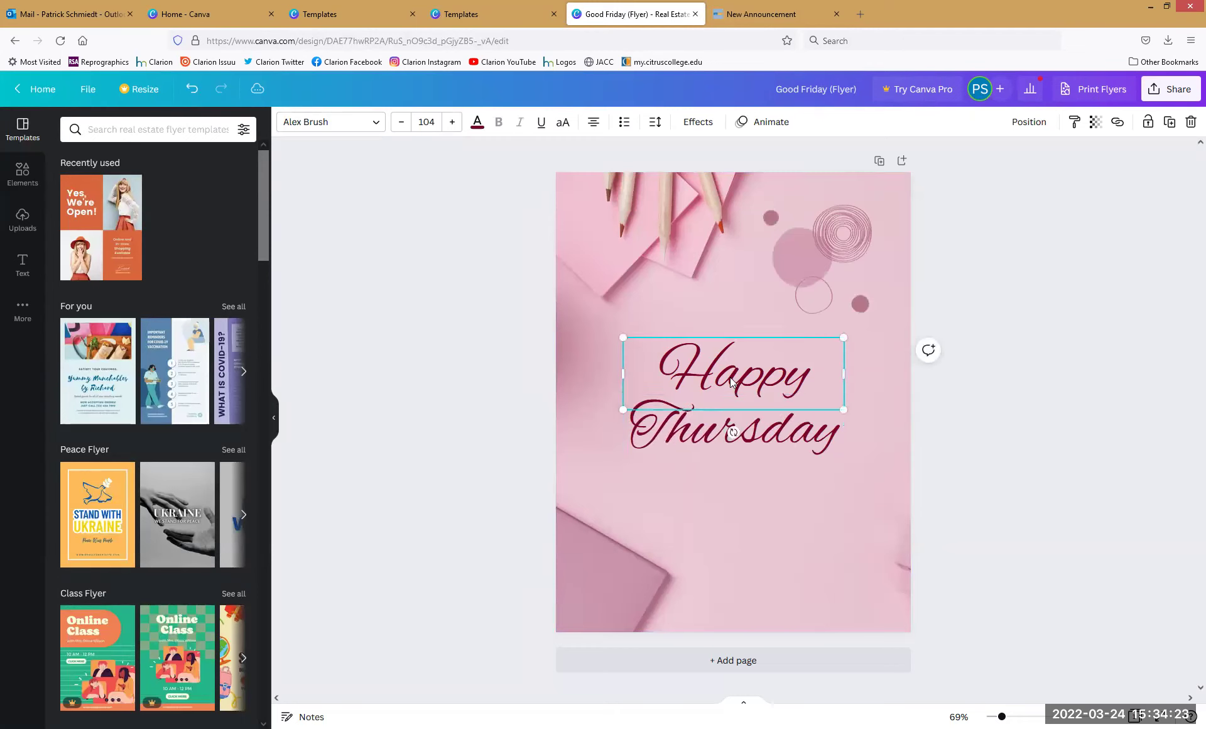
double_click(732, 378)
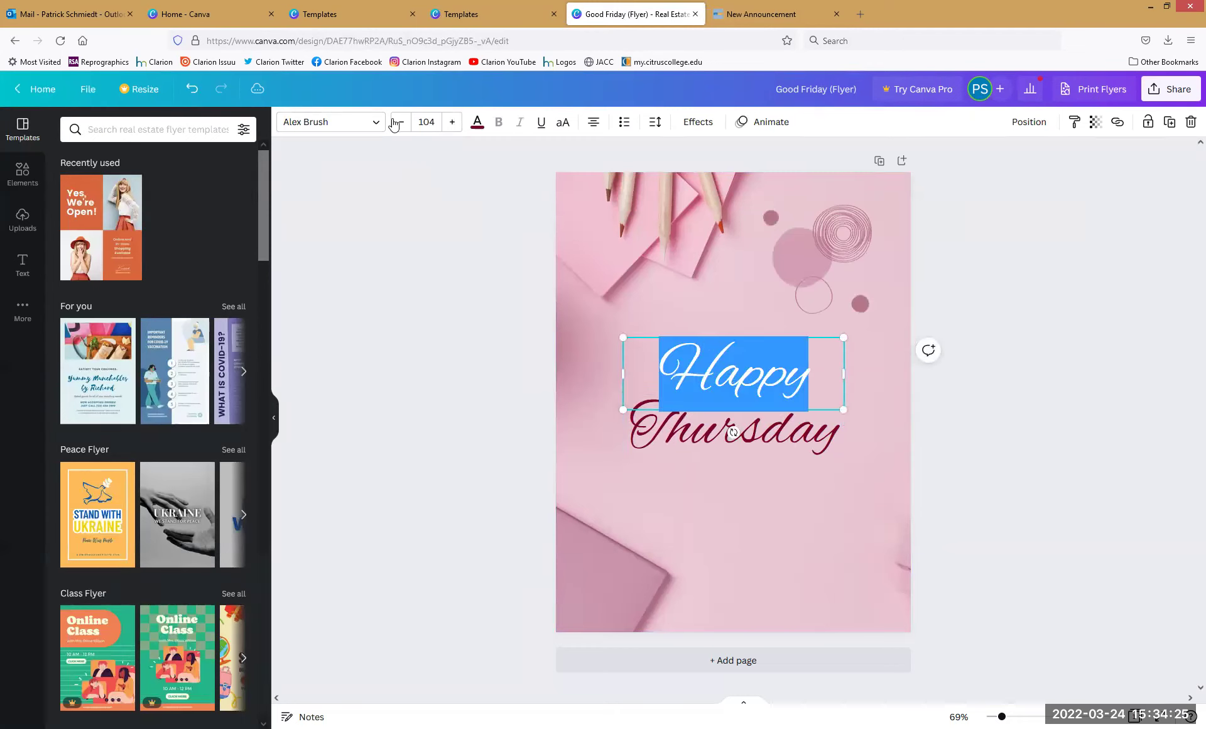
click(371, 123)
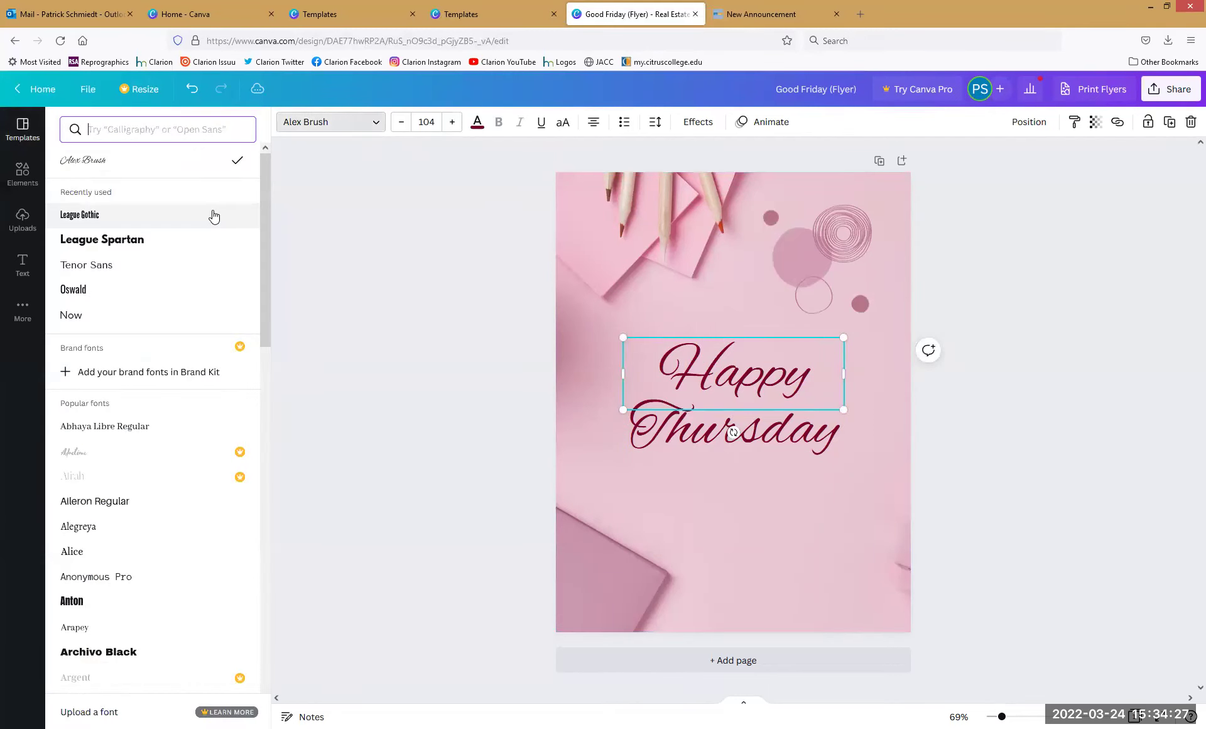
scroll(213, 237, down, 6)
scroll(213, 237, down, 7)
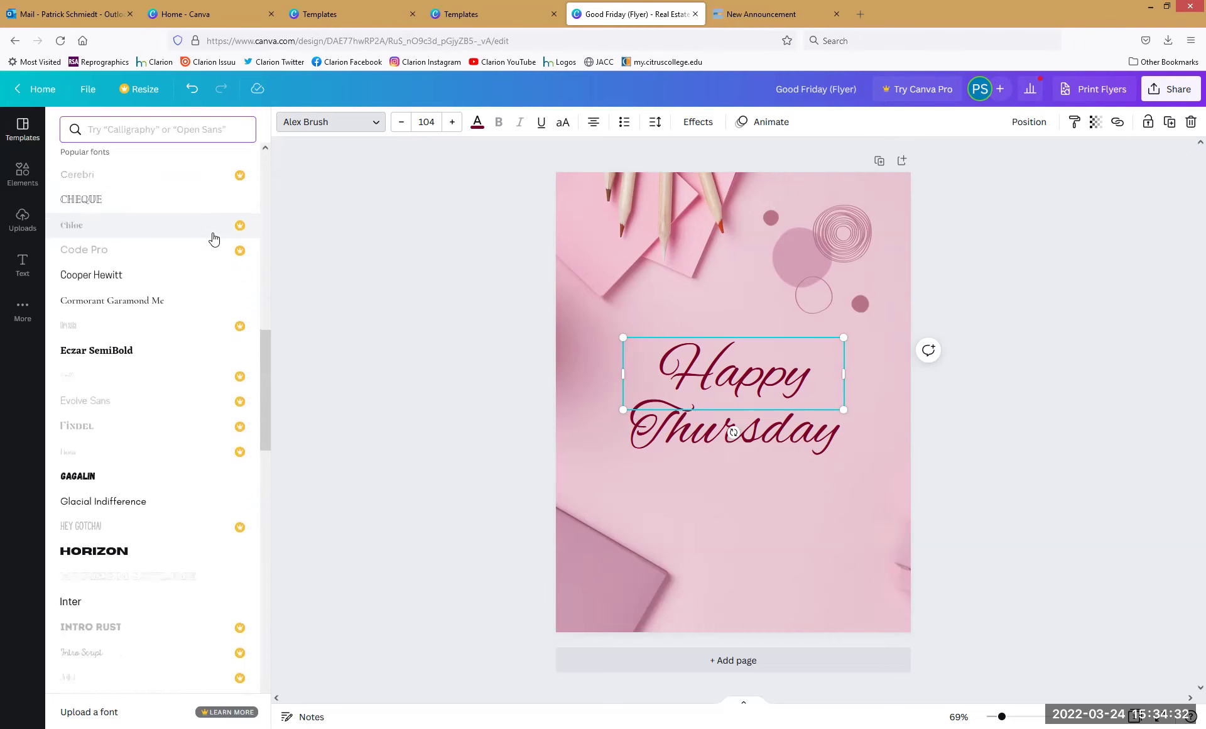
scroll(213, 237, down, 6)
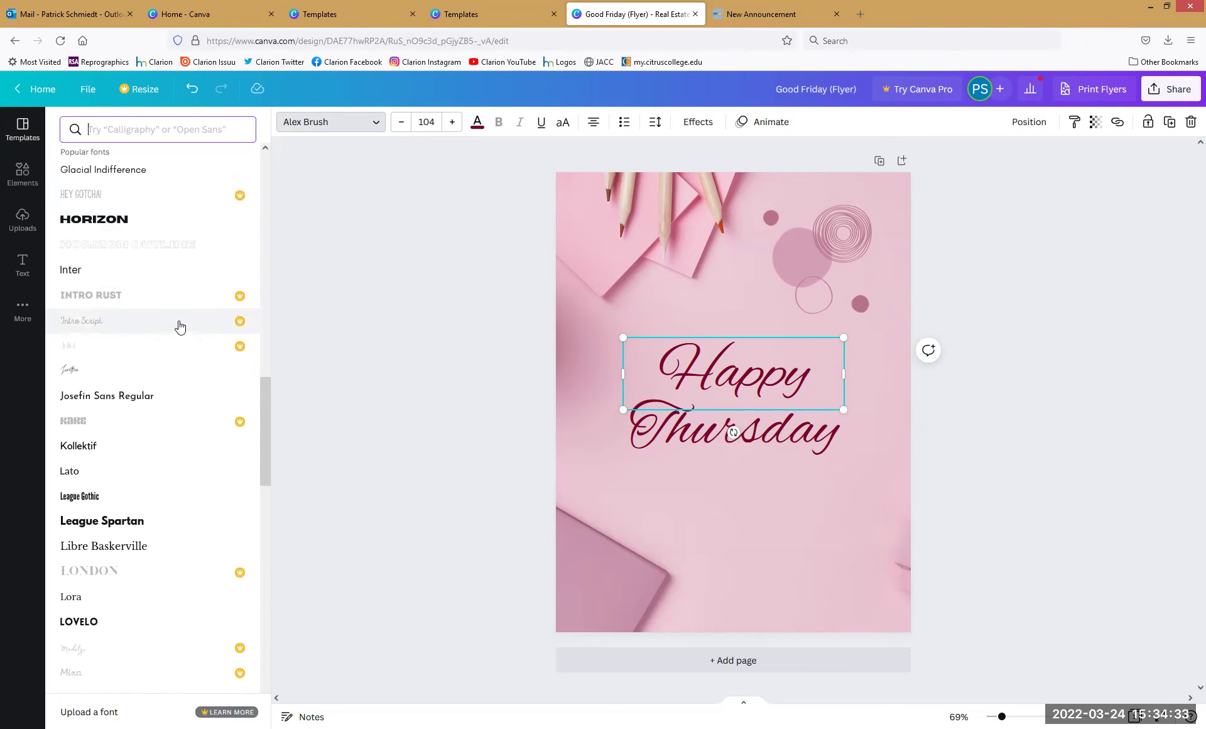
scroll(180, 326, down, 7)
scroll(162, 389, down, 2)
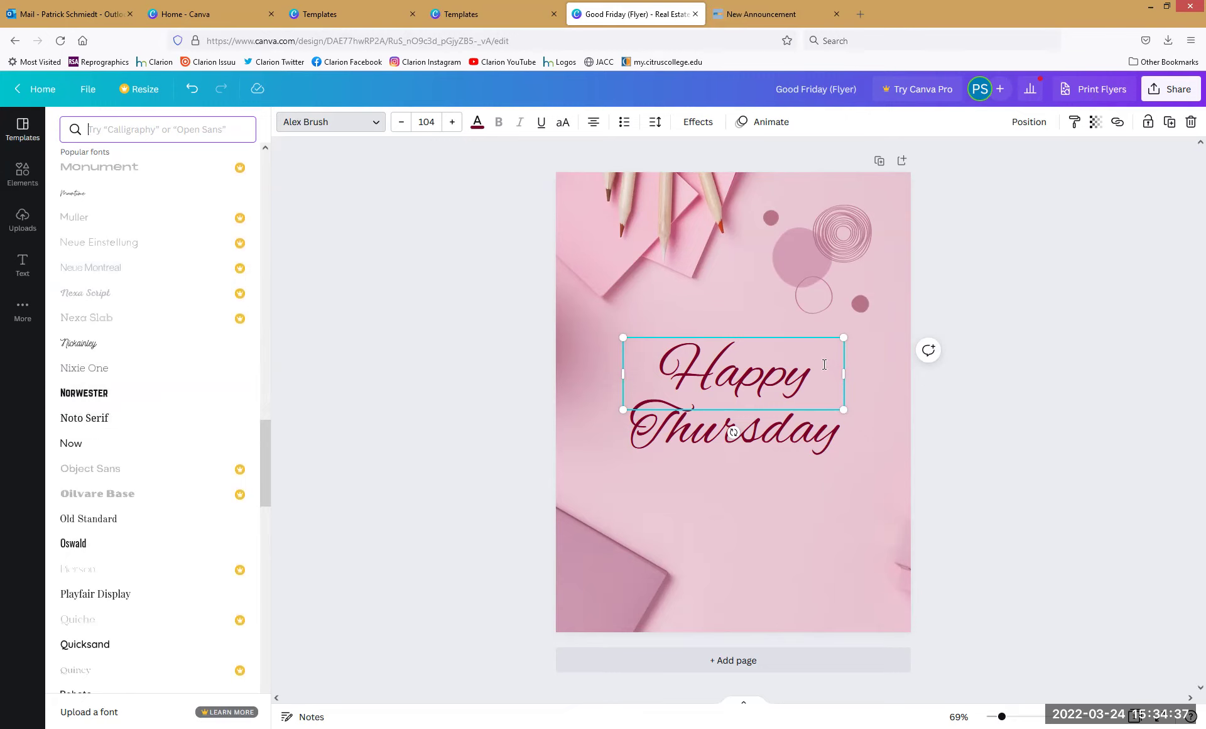
double_click(778, 381)
drag(269, 455, 262, 344)
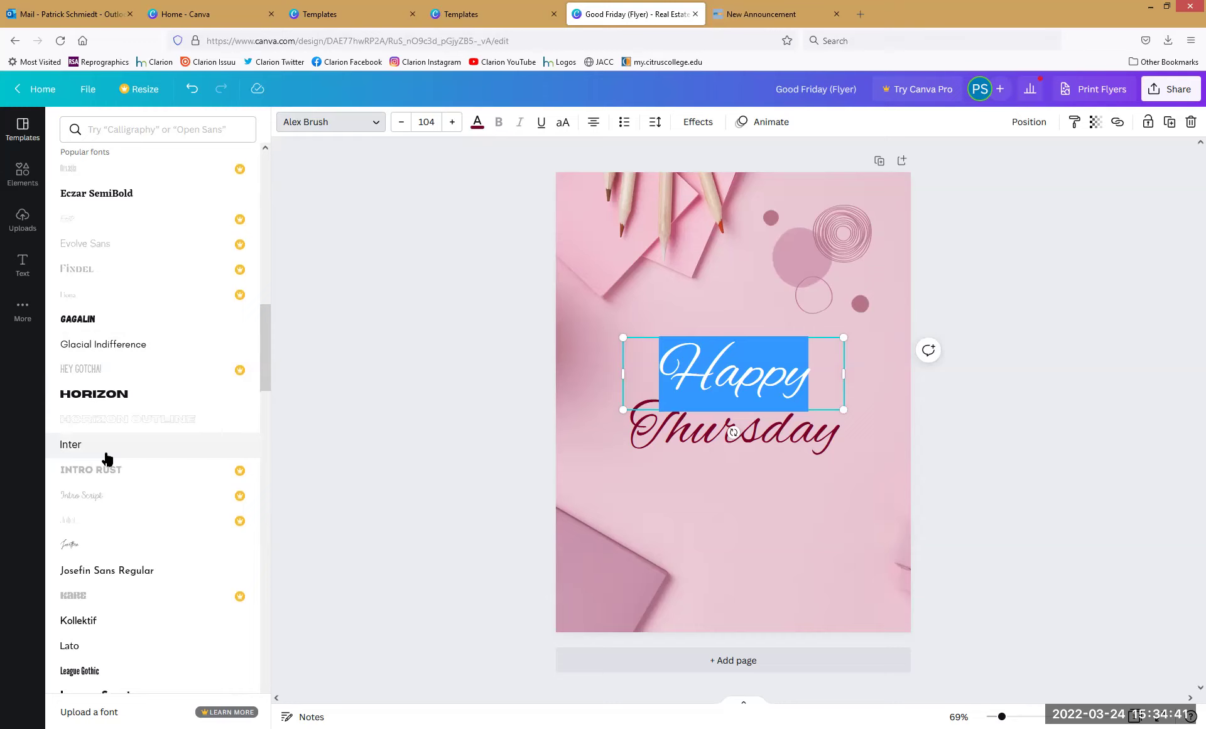
scroll(108, 459, up, 8)
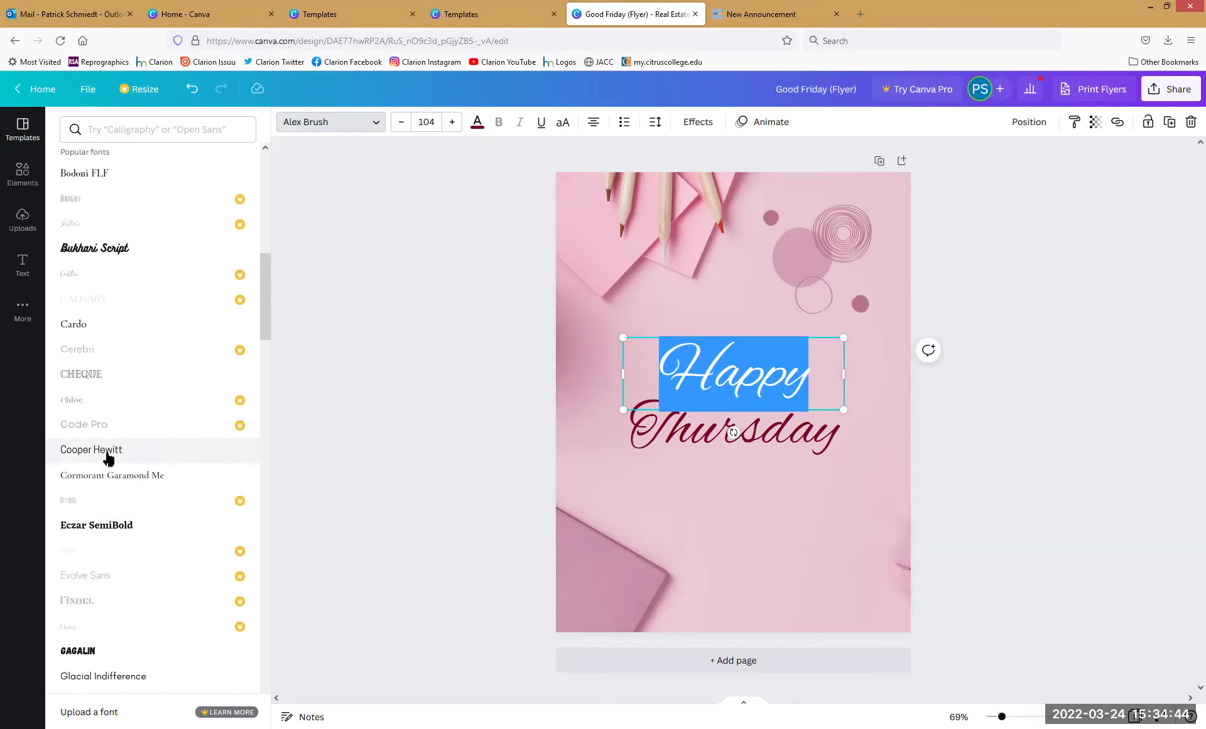
scroll(108, 458, up, 2)
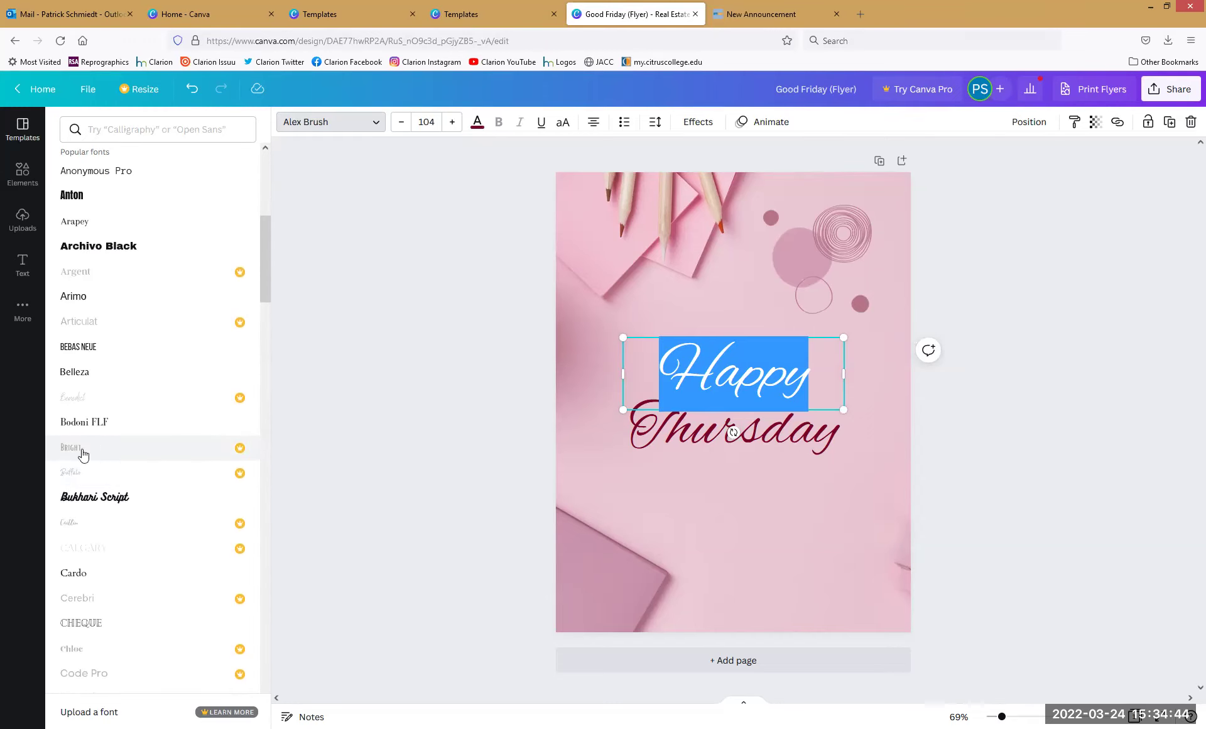
click(102, 251)
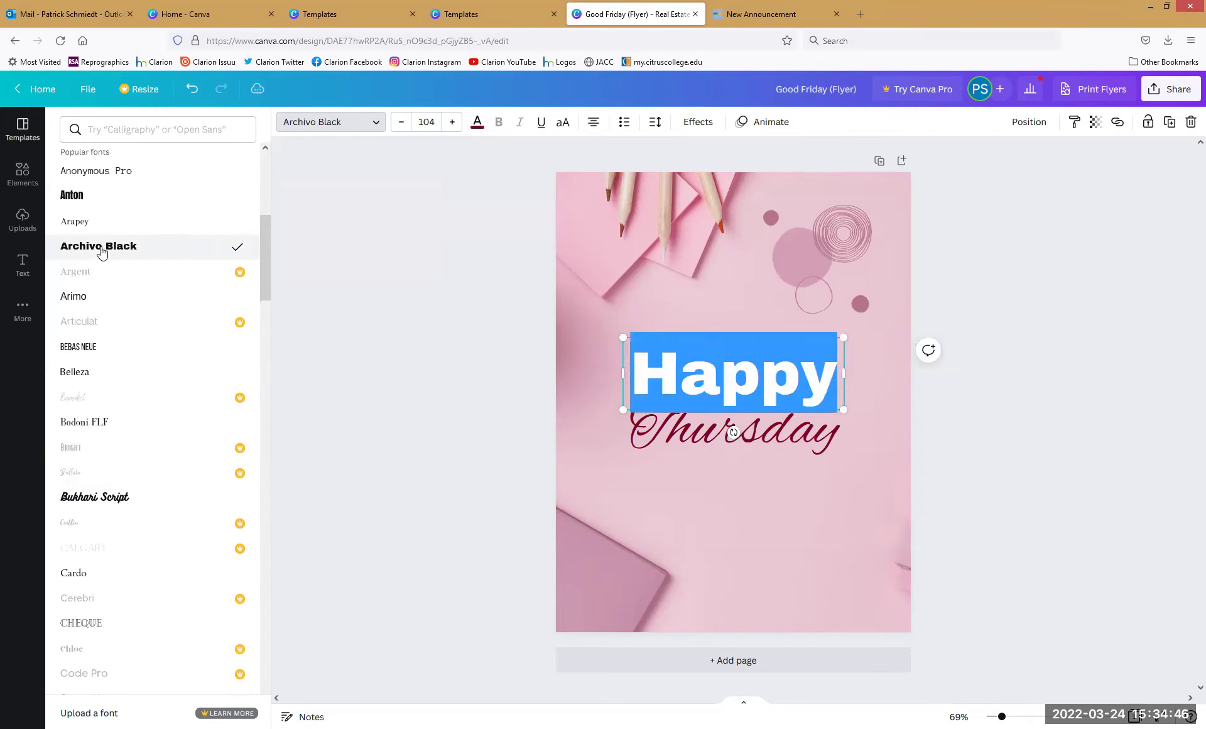
click(801, 452)
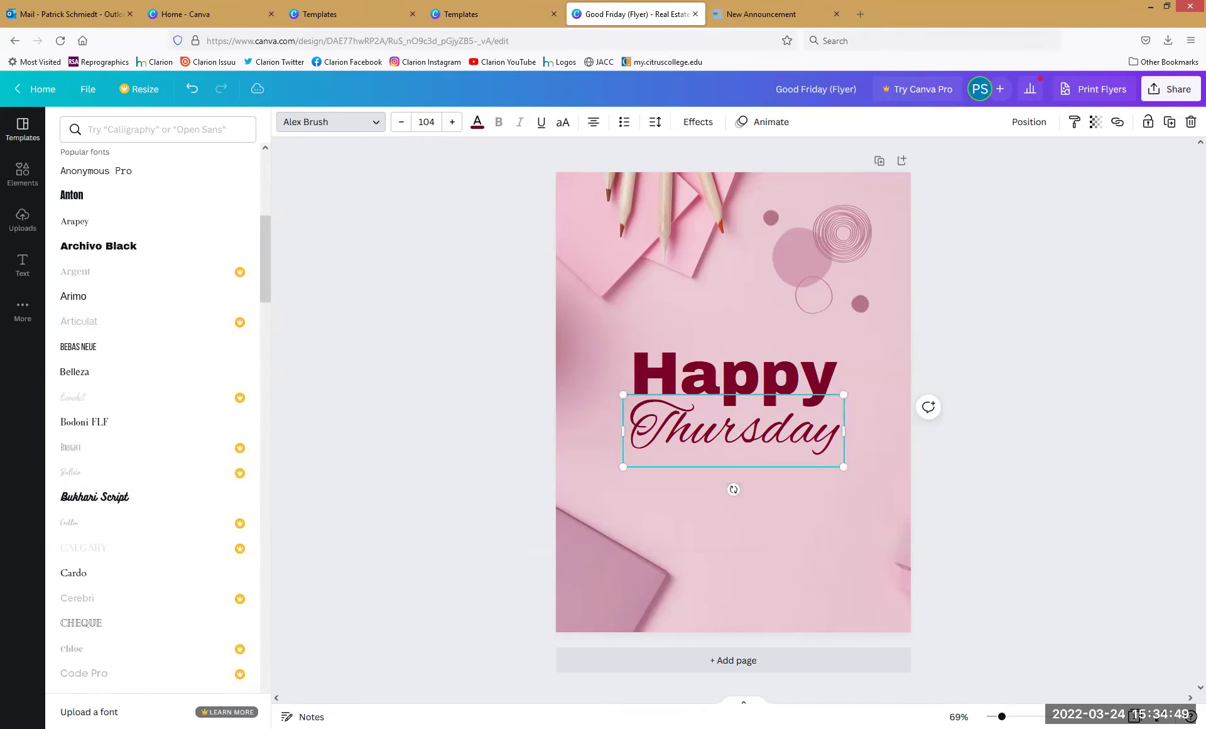
click(761, 388)
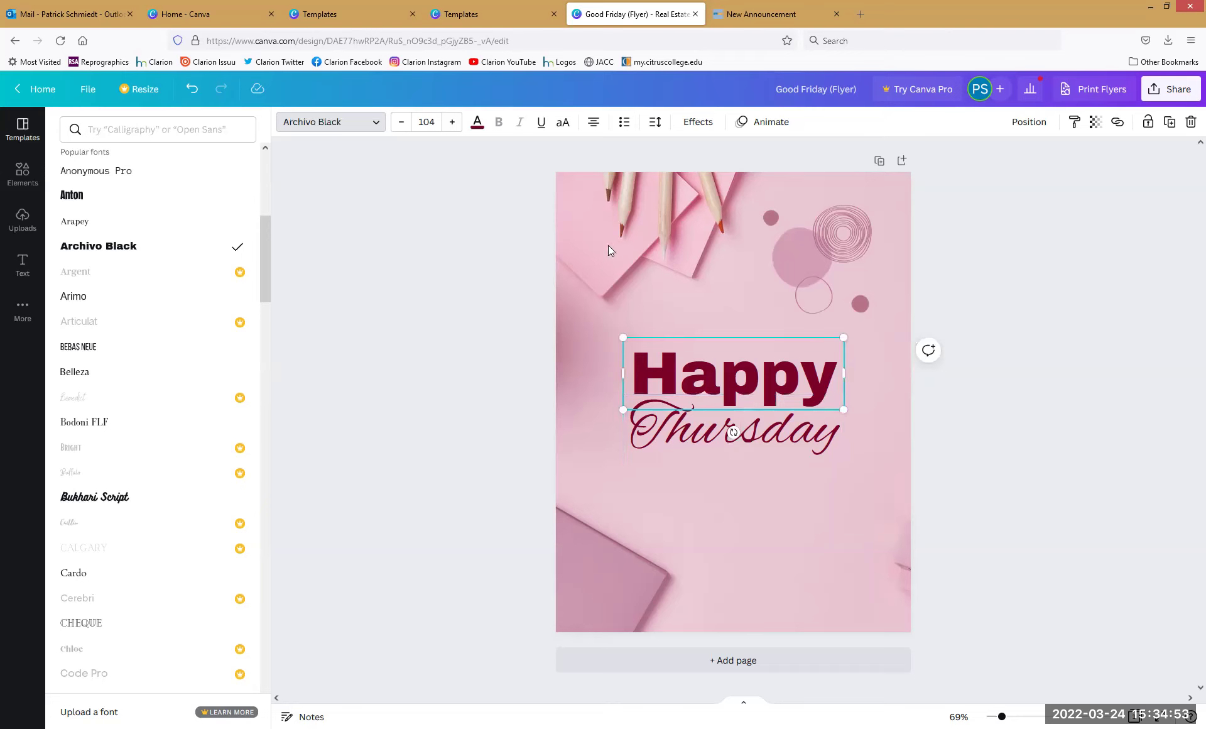
key(Escape)
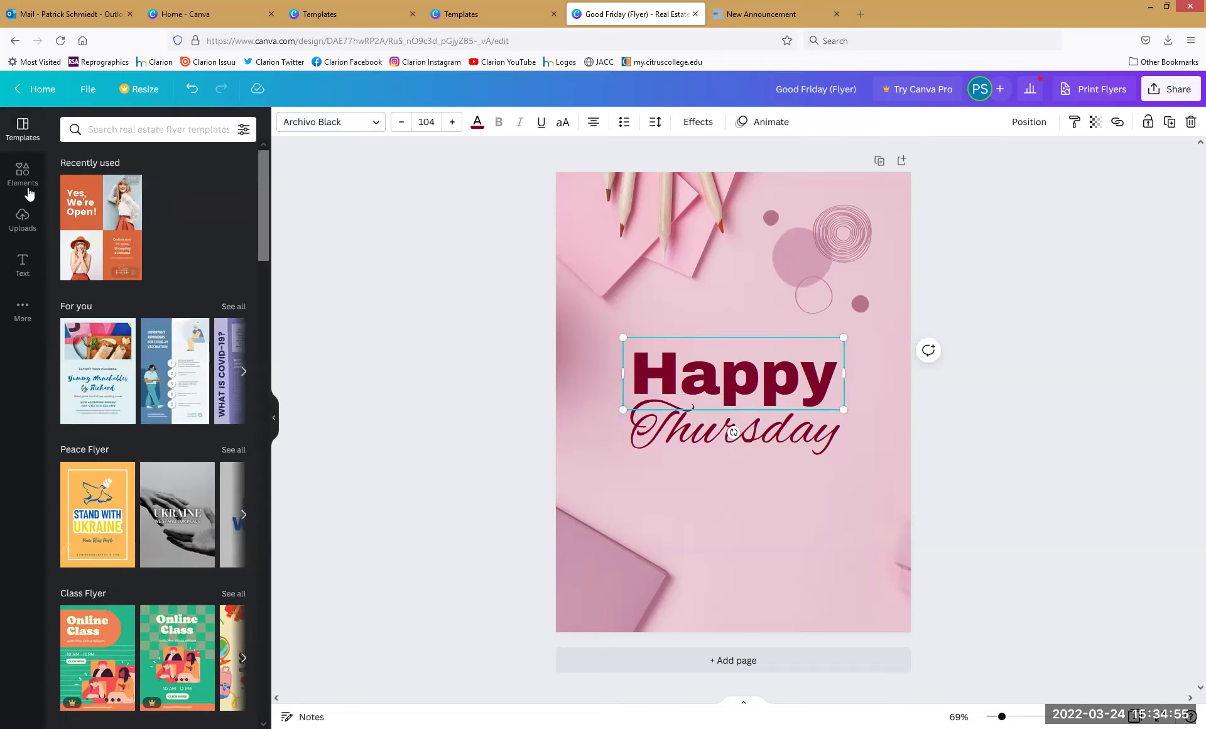
Delete the flyer's pink background photo, add the uploaded palm-tree fire image, and enlarge it beyond the page's width
click(649, 271)
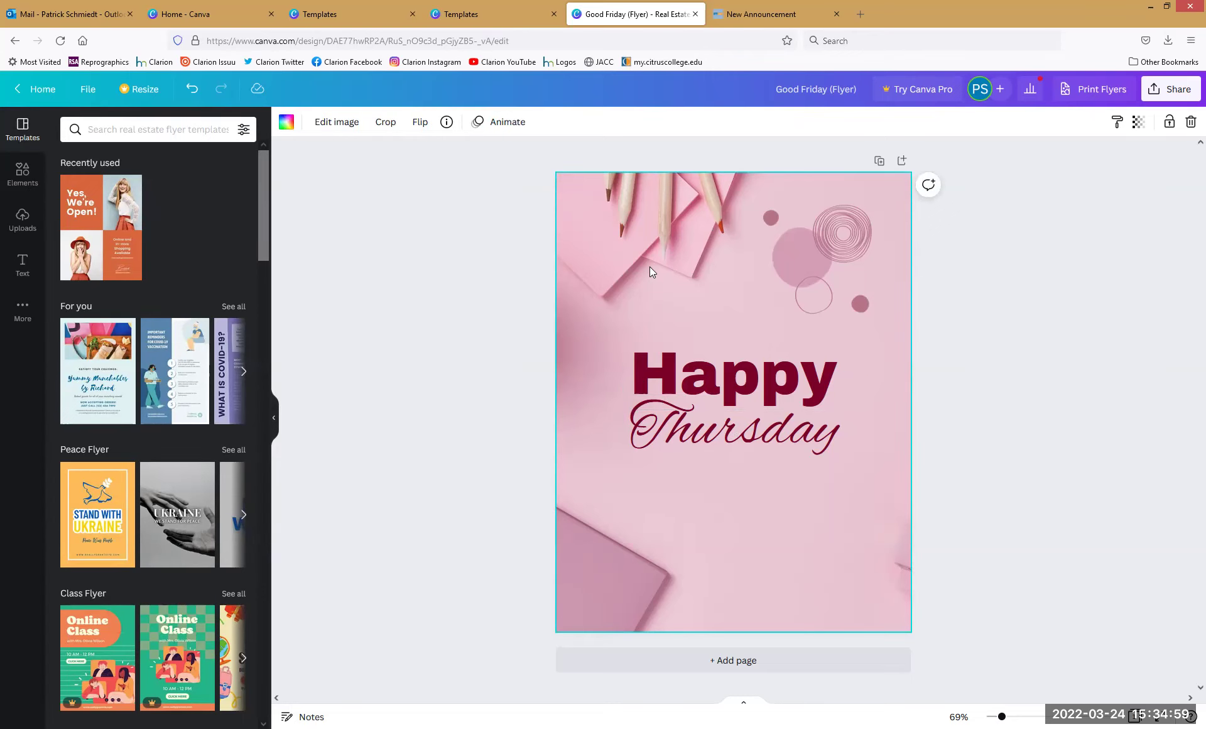
key(Delete)
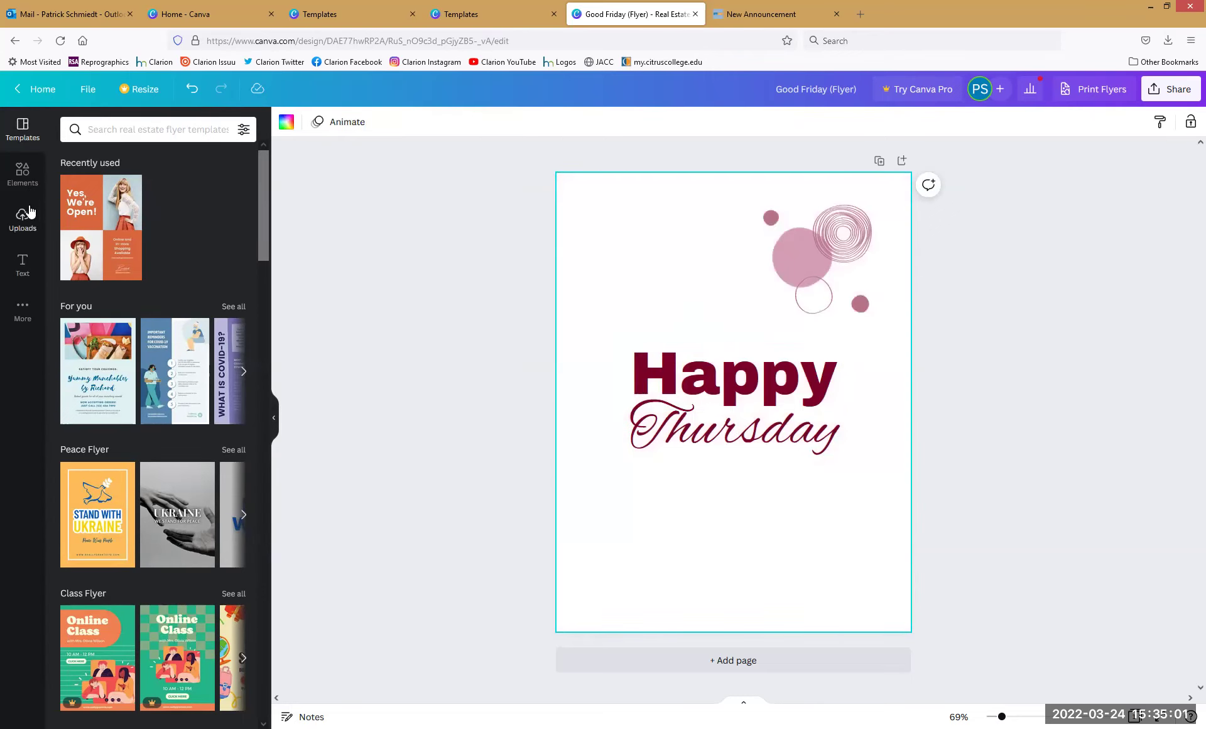
click(27, 181)
click(26, 238)
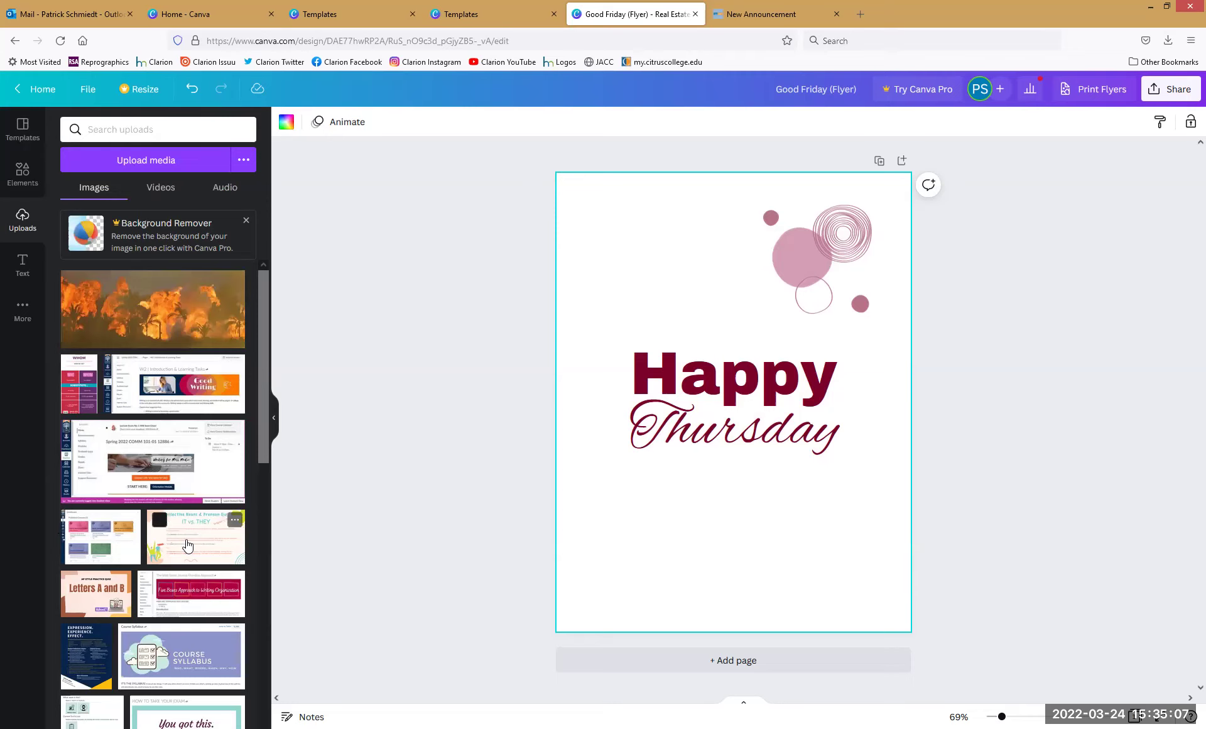
click(147, 310)
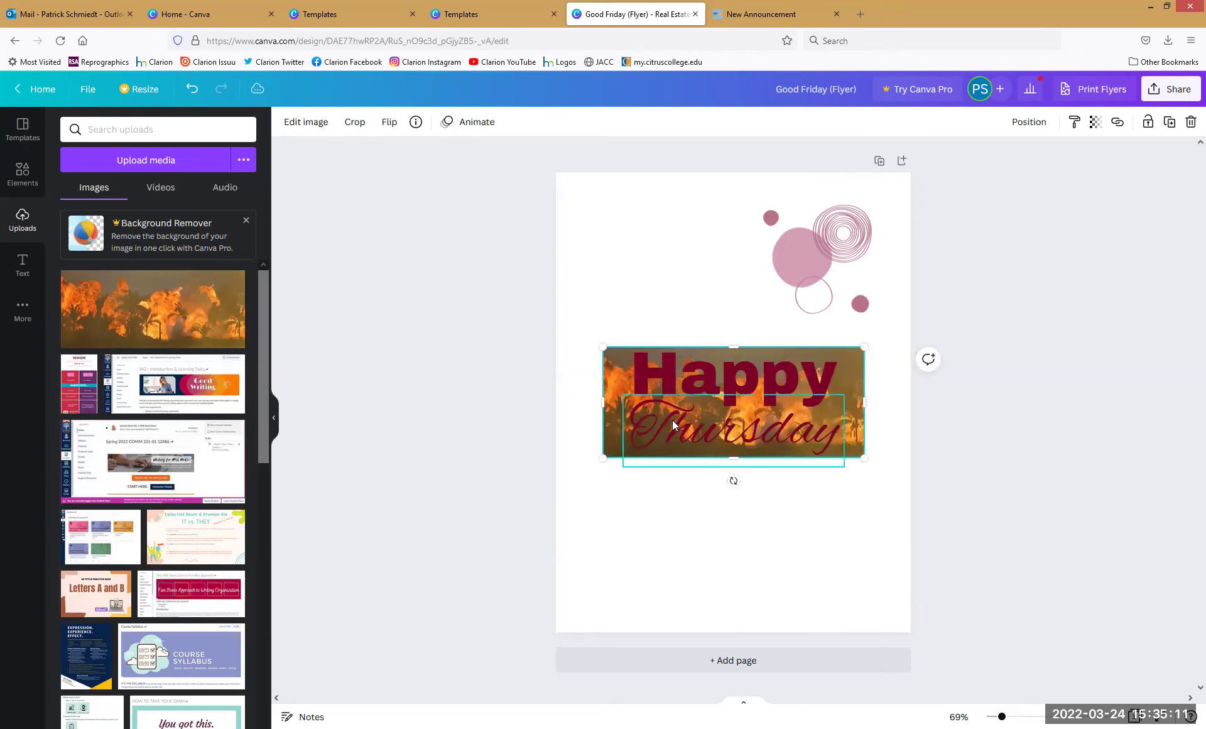
drag(603, 347, 414, 158)
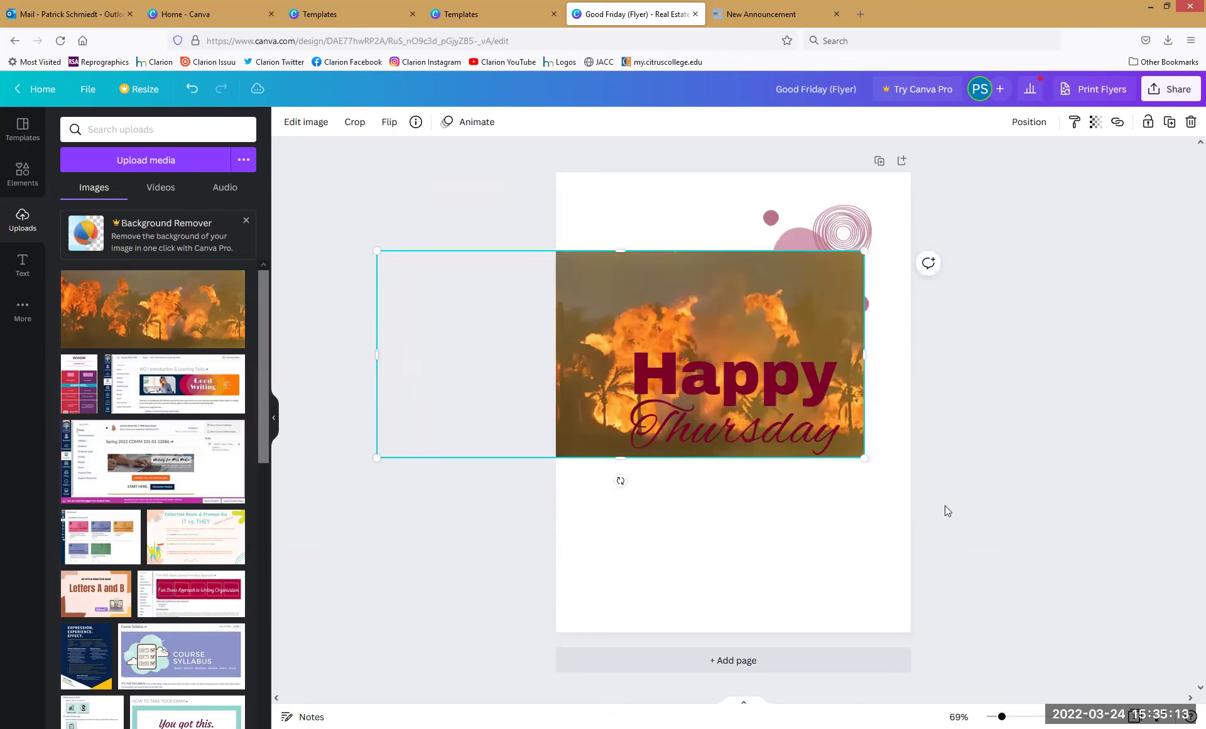
drag(876, 465, 1190, 596)
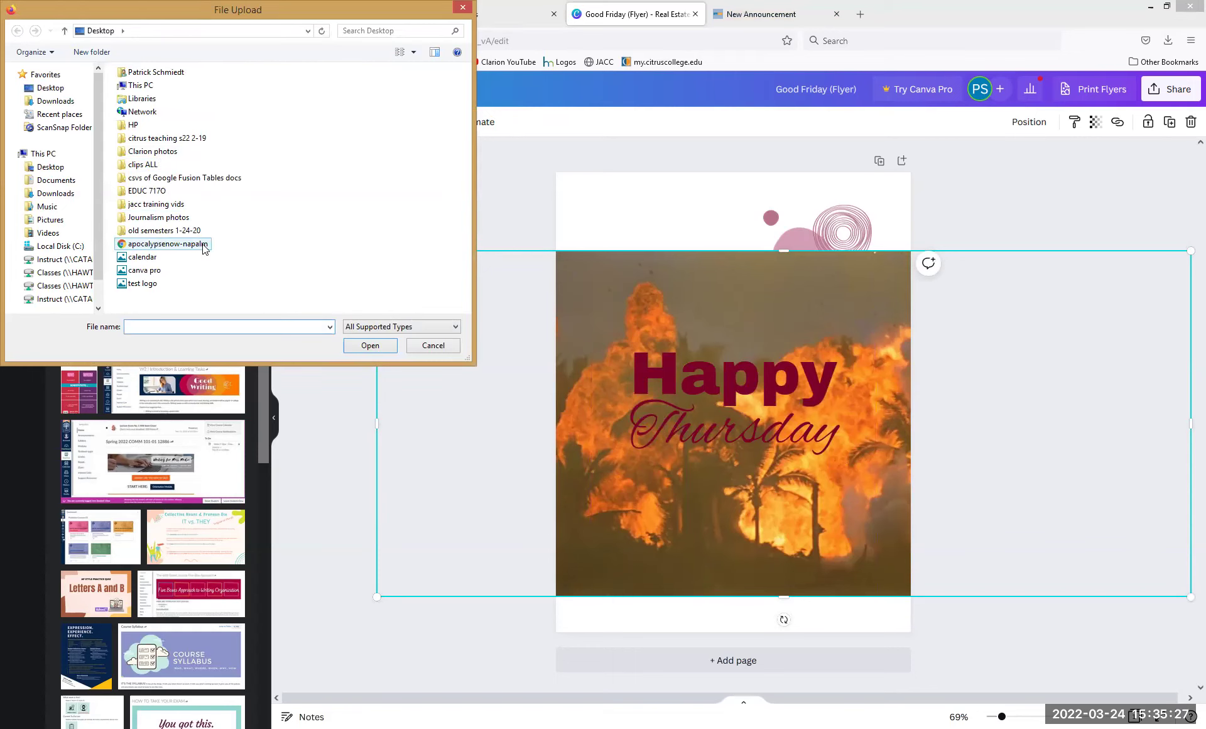
Check the Journalism photos folder, return to the Desktop, and upload the photo __D_3559 from the Clarion photos folder
double_click(159, 218)
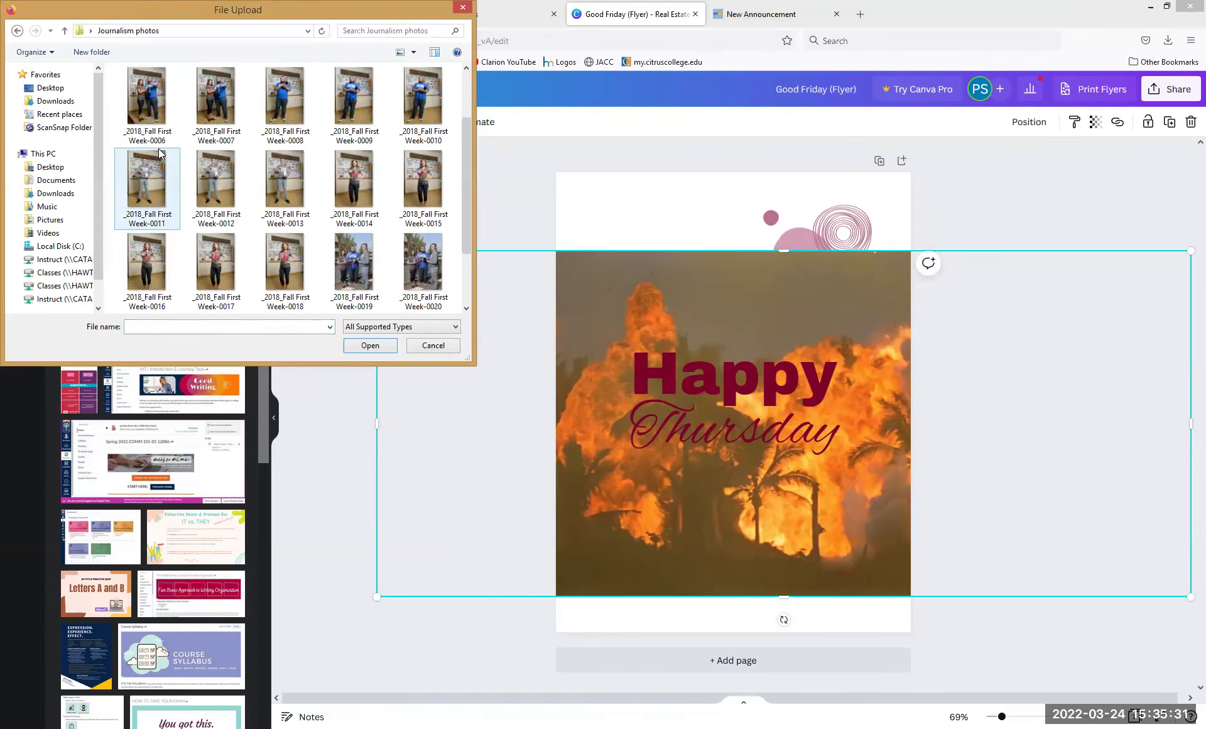
scroll(159, 149, up, 3)
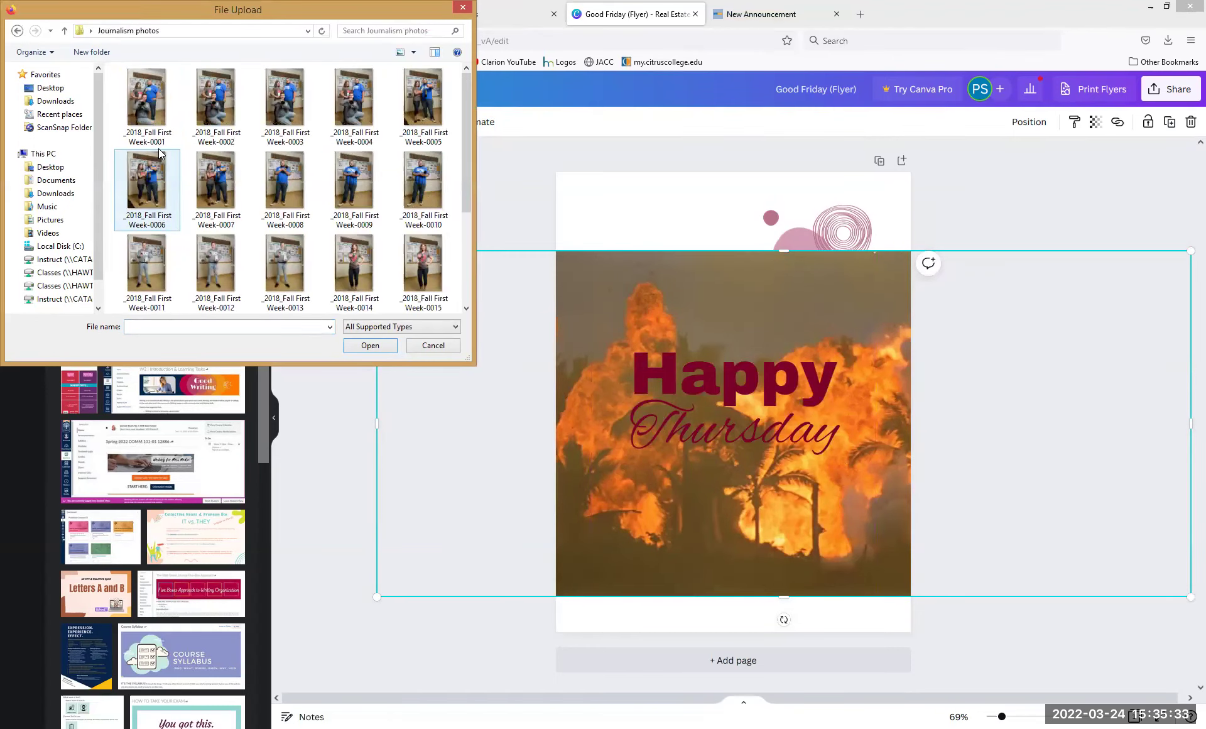
click(82, 29)
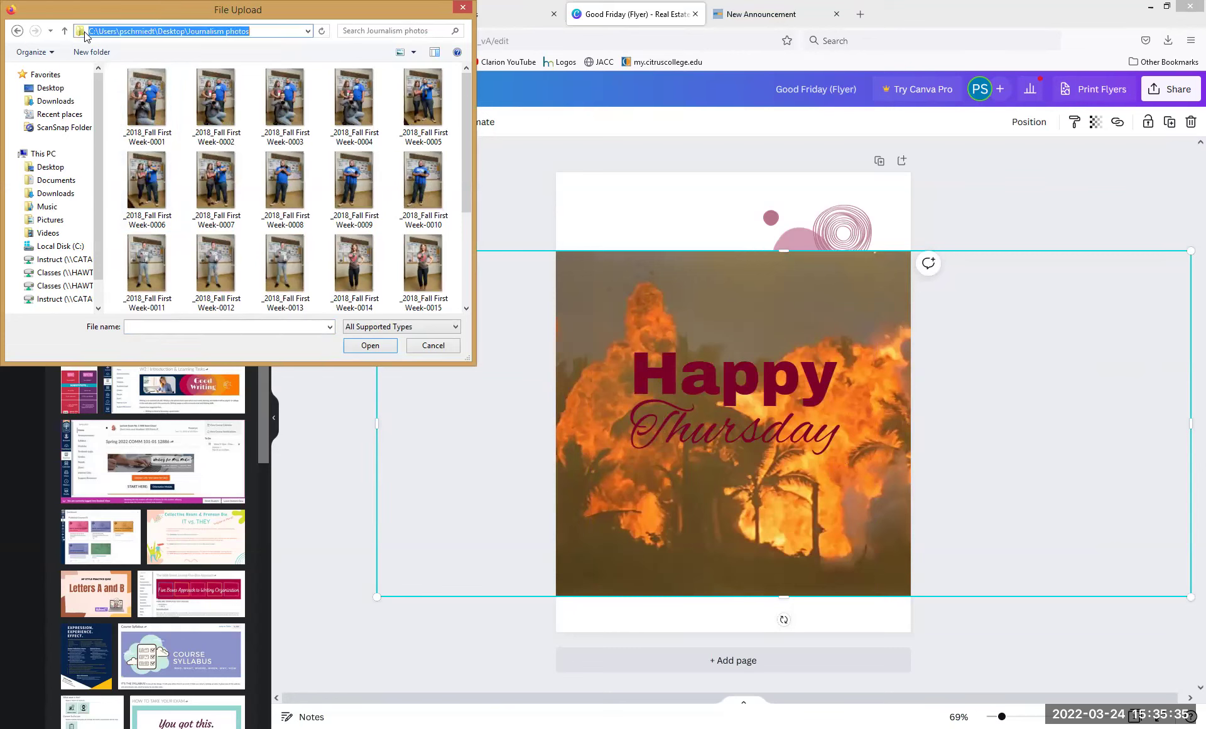
click(80, 87)
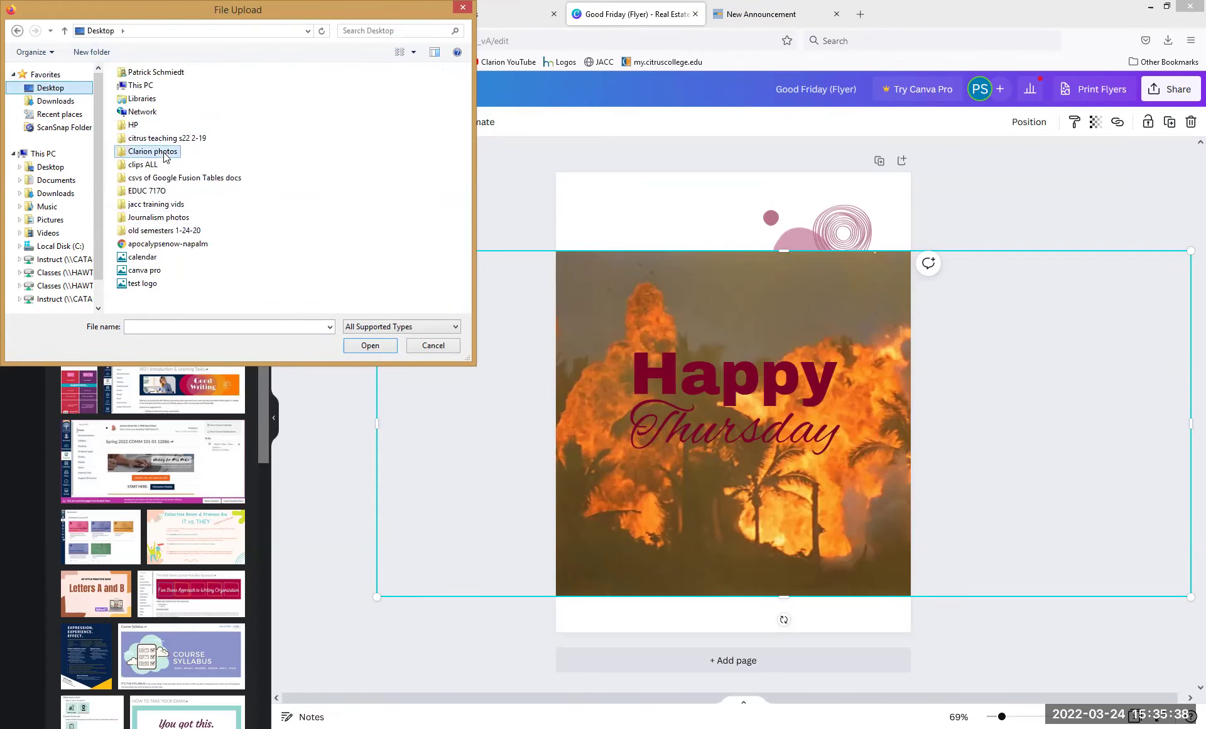
double_click(141, 153)
click(221, 283)
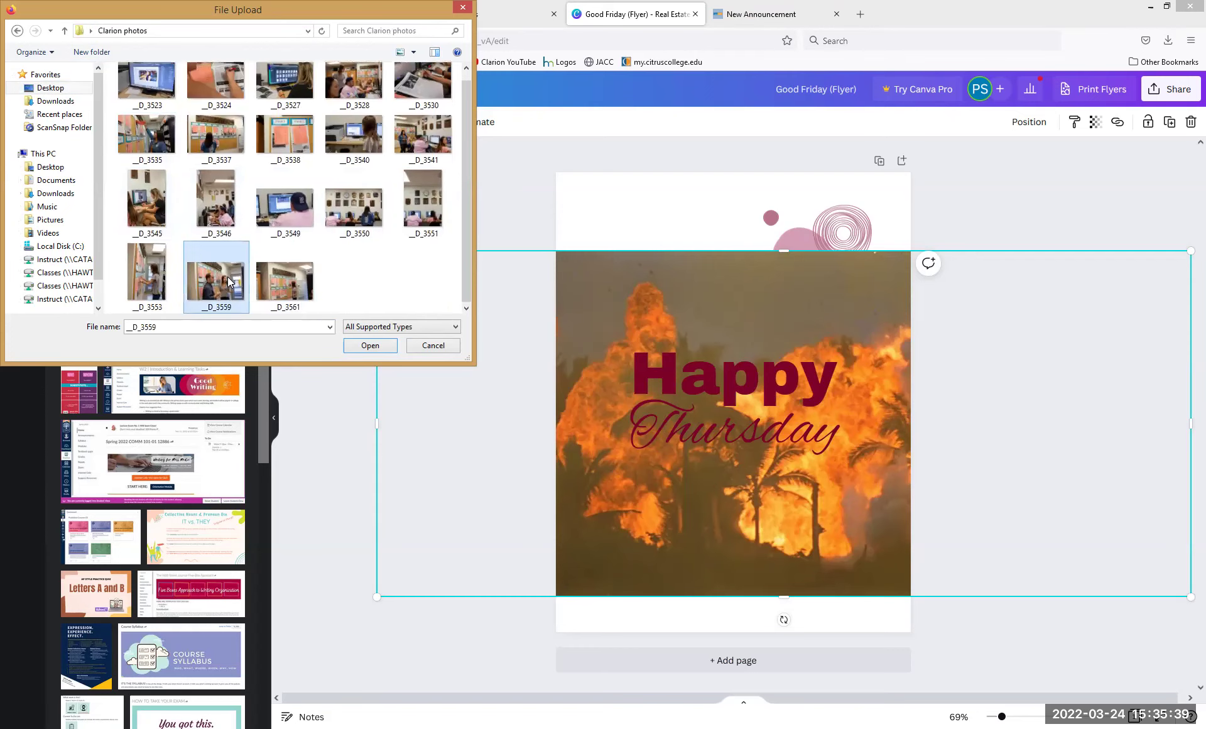
double_click(232, 283)
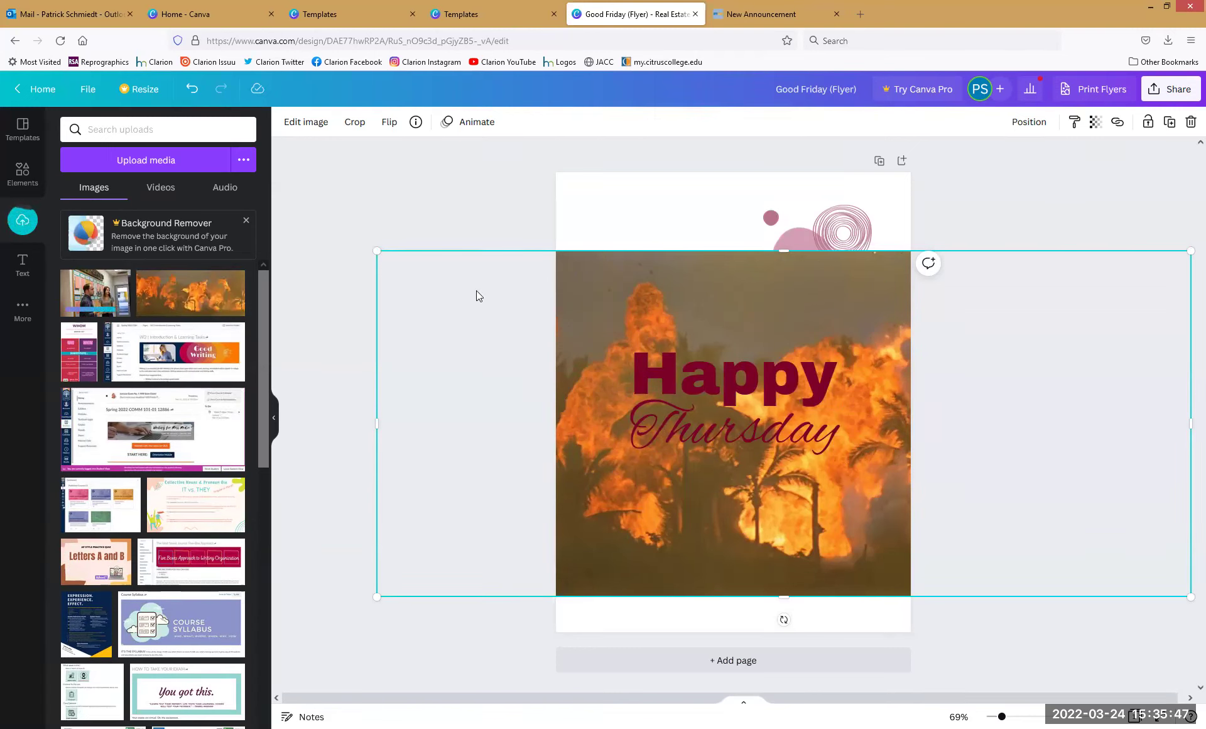
Replace the fire image with the uploaded photo of two people, enlarging it beyond the page's width and placing it over the flyer's upper part
key(Delete)
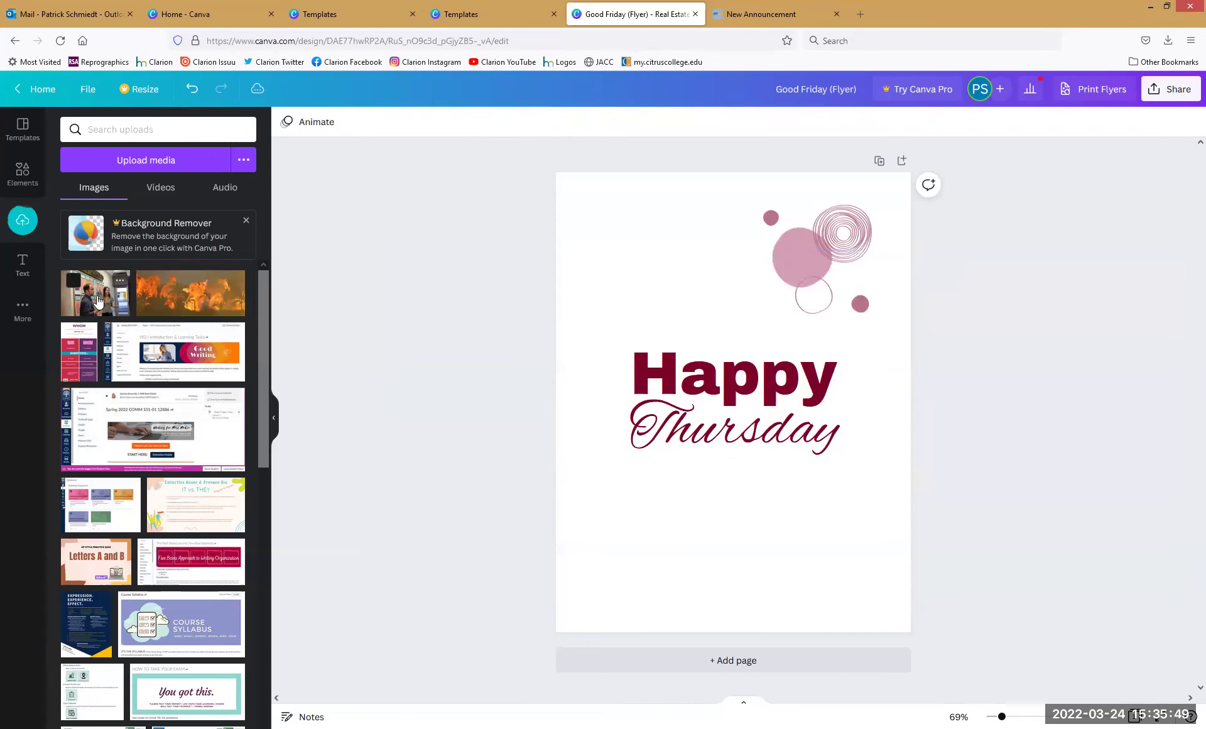
drag(97, 301, 712, 422)
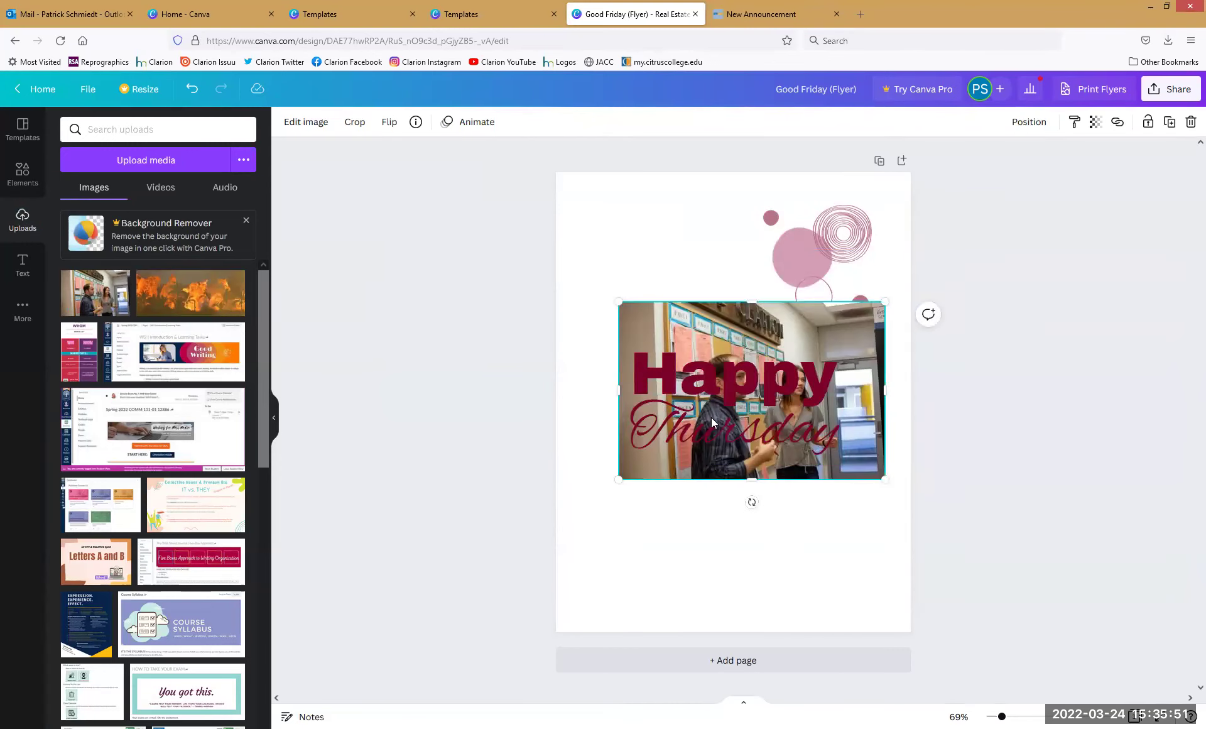
drag(619, 302, 531, 122)
drag(887, 480, 995, 566)
drag(781, 377, 774, 250)
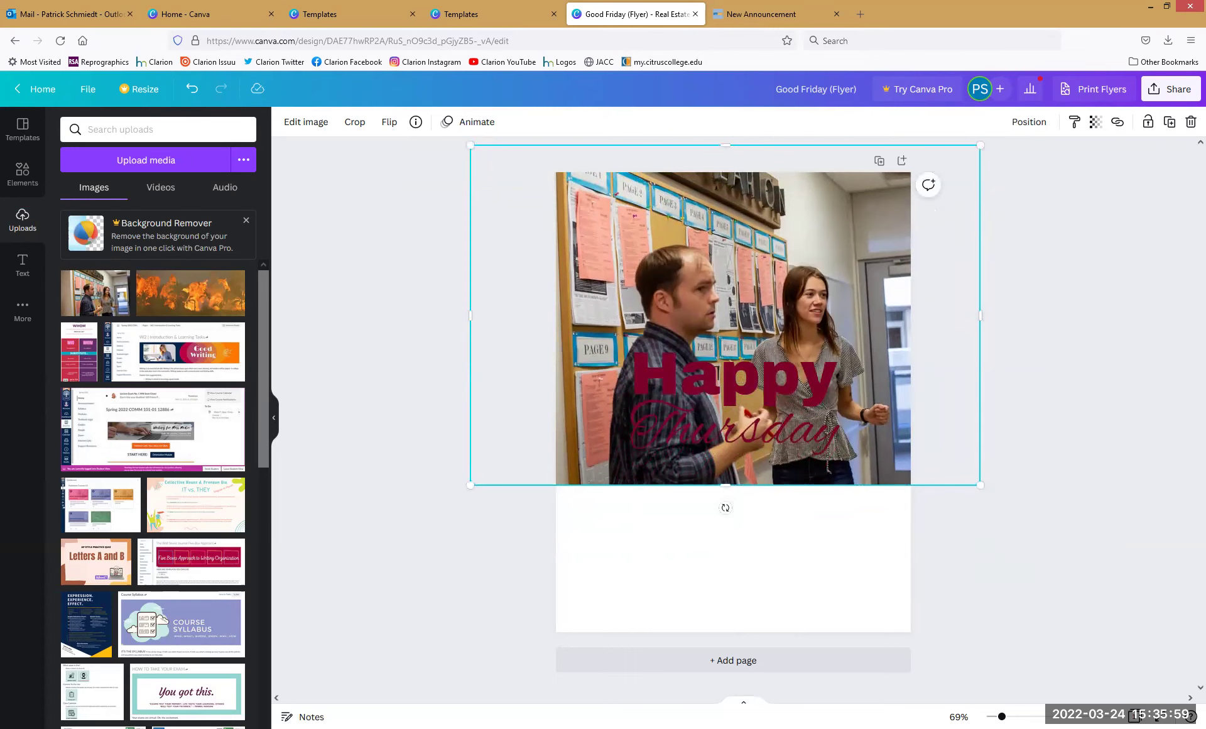
click(652, 568)
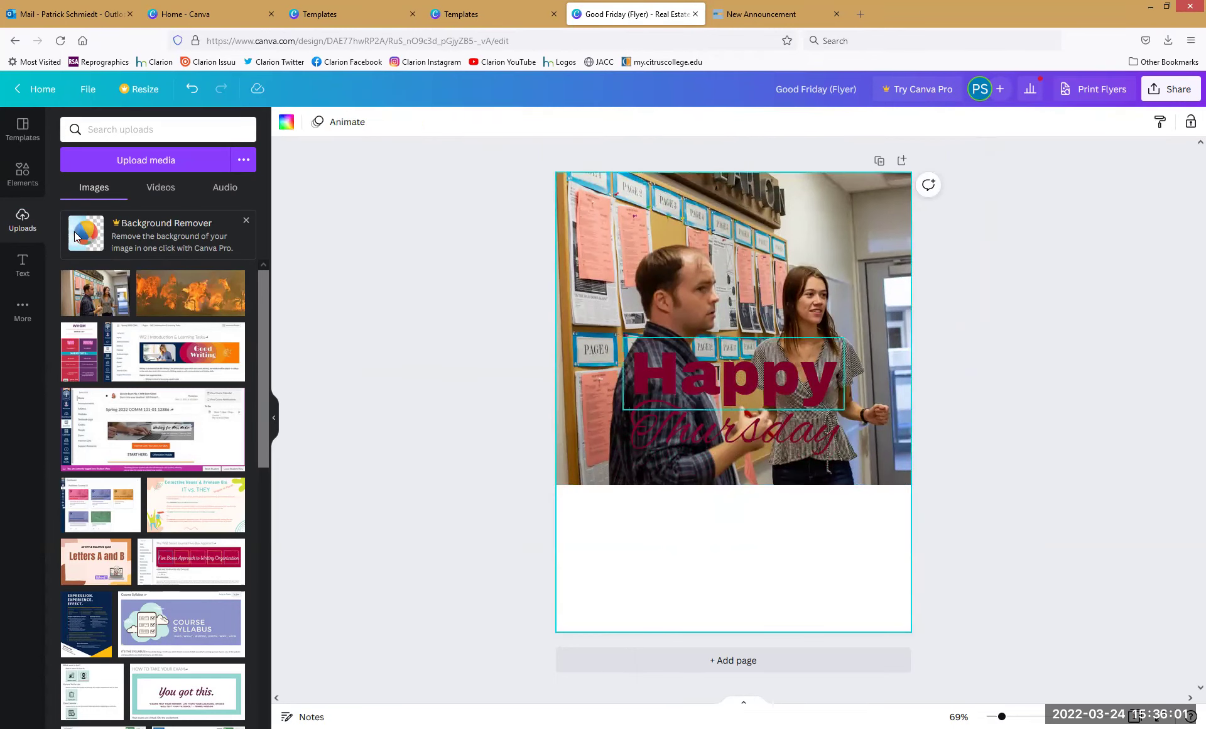
Add a heading, a subheading and a body text placeholder, stacked in the white area below the photo
click(22, 267)
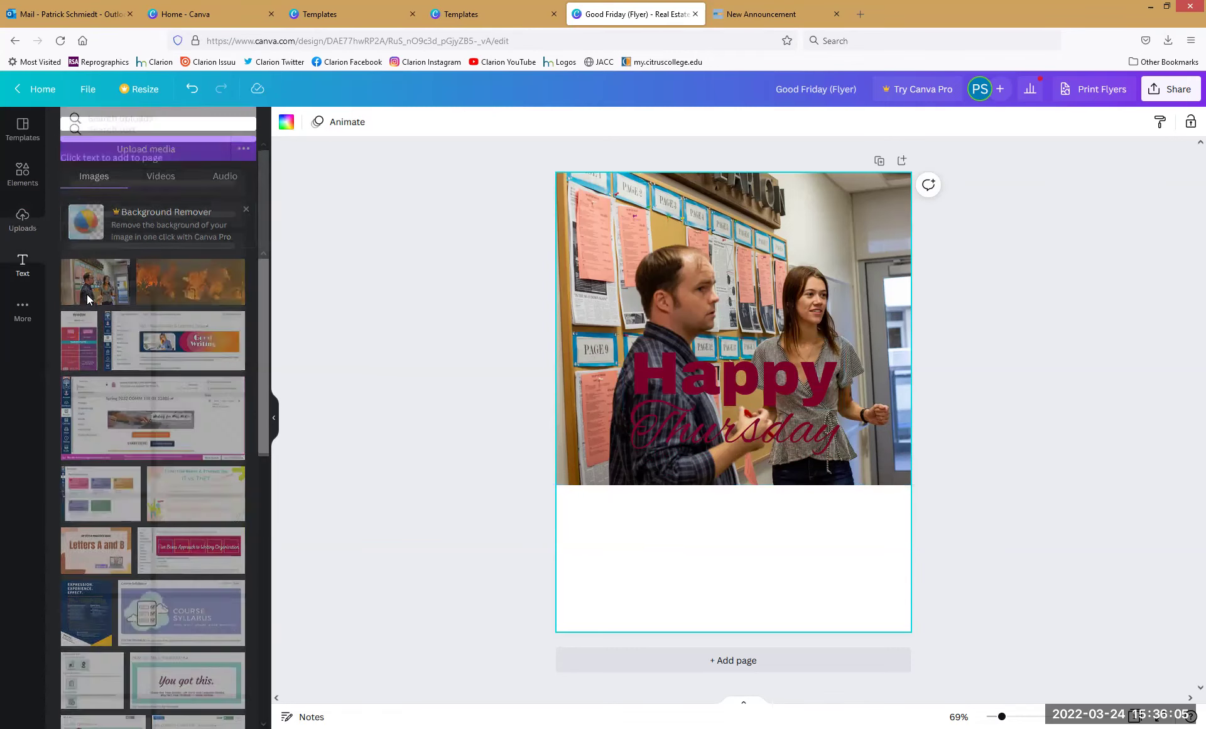
drag(166, 189, 601, 503)
drag(115, 226, 620, 554)
drag(123, 261, 627, 603)
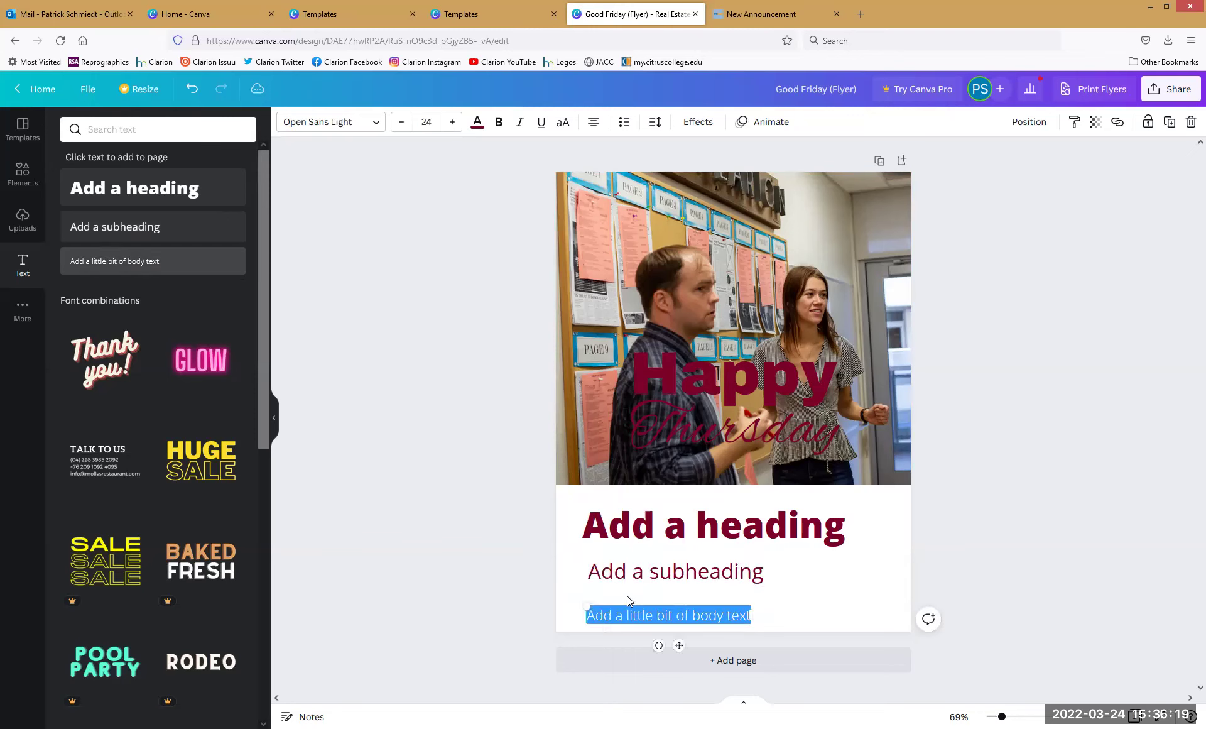
Align the left edges of the heading, subheading and body text, tighten their spacing, and shift all three together slightly
click(636, 539)
drag(605, 519, 609, 522)
mouse_move(601, 569)
mouse_down()
mouse_move(620, 572)
mouse_move(599, 572)
mouse_up()
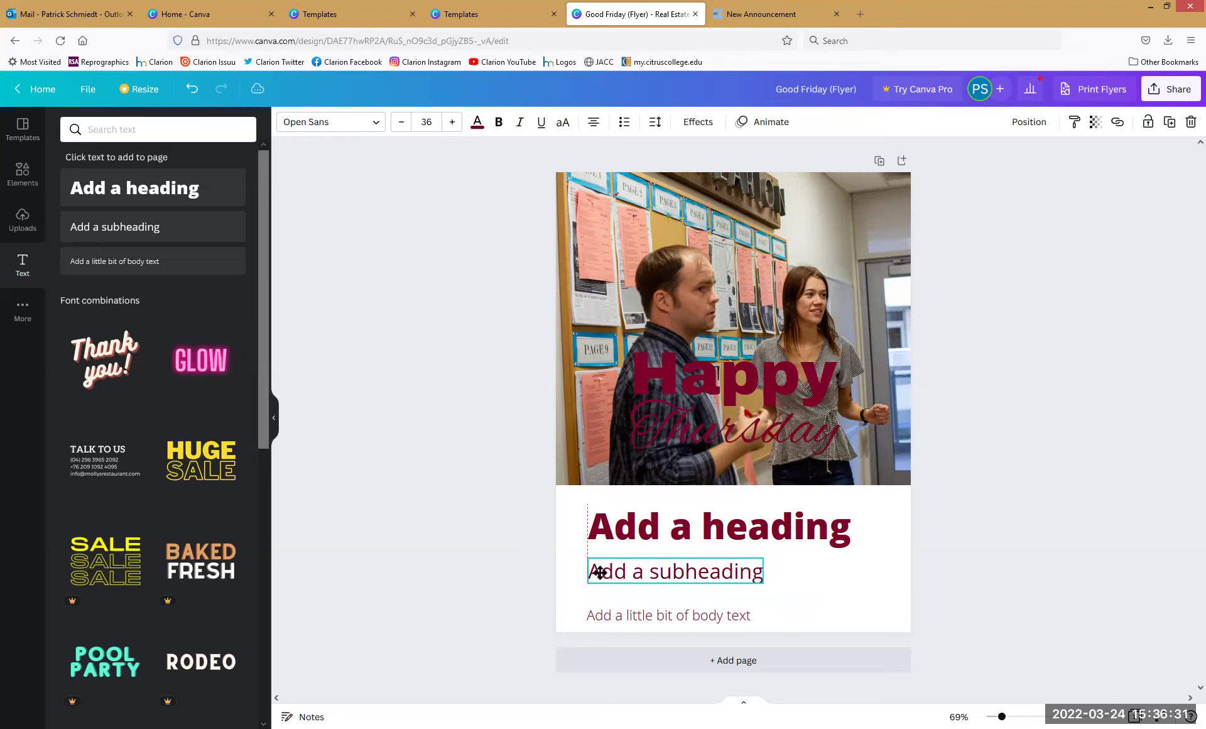
drag(600, 572, 600, 602)
click(601, 613)
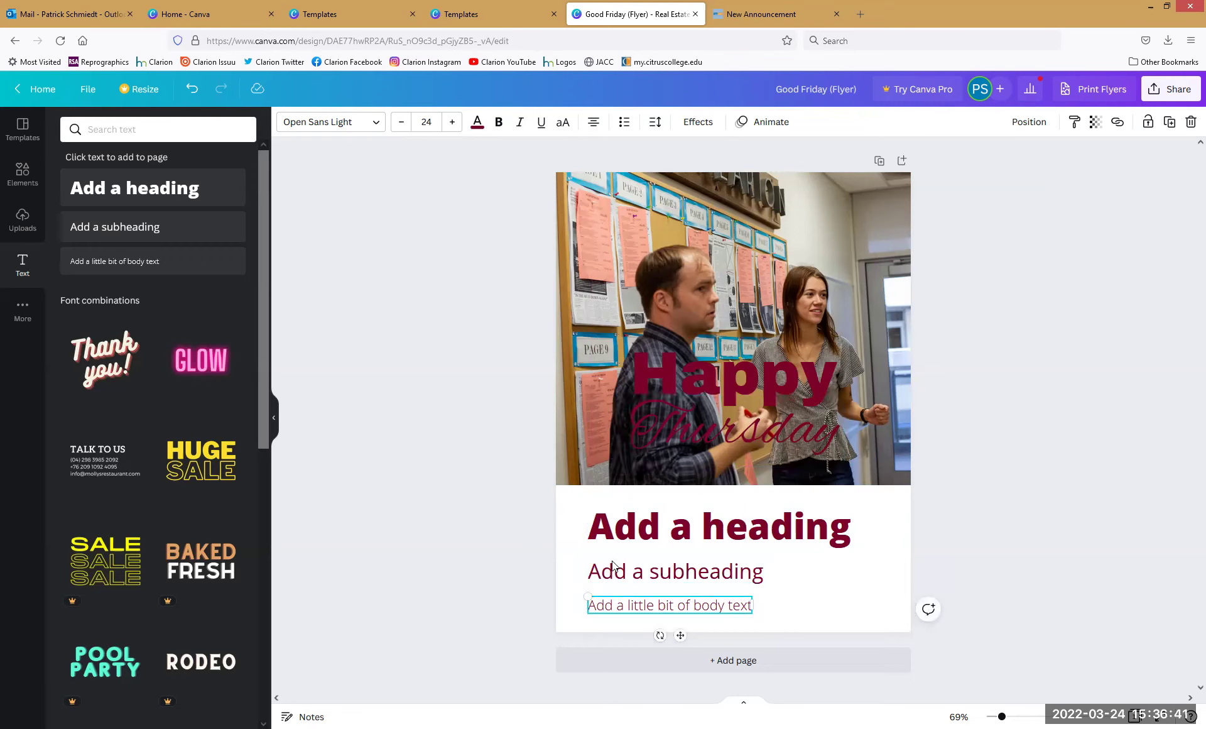
drag(792, 617, 631, 517)
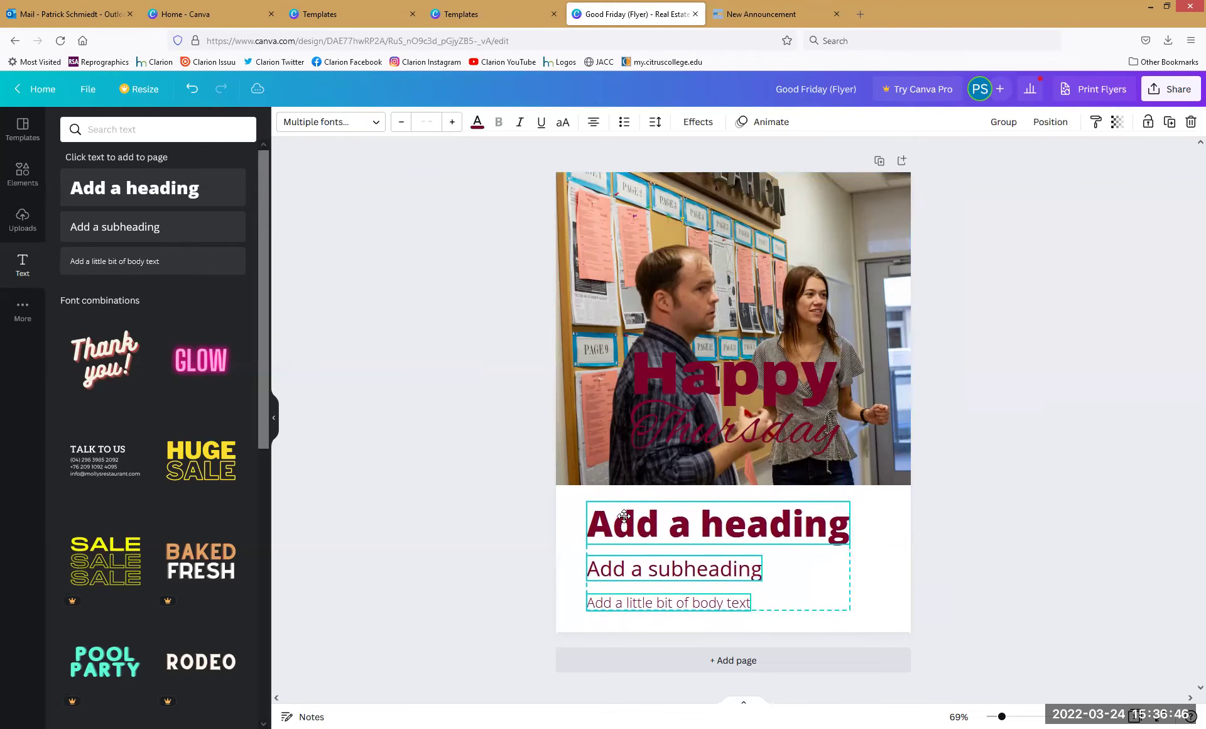
click(767, 528)
click(768, 528)
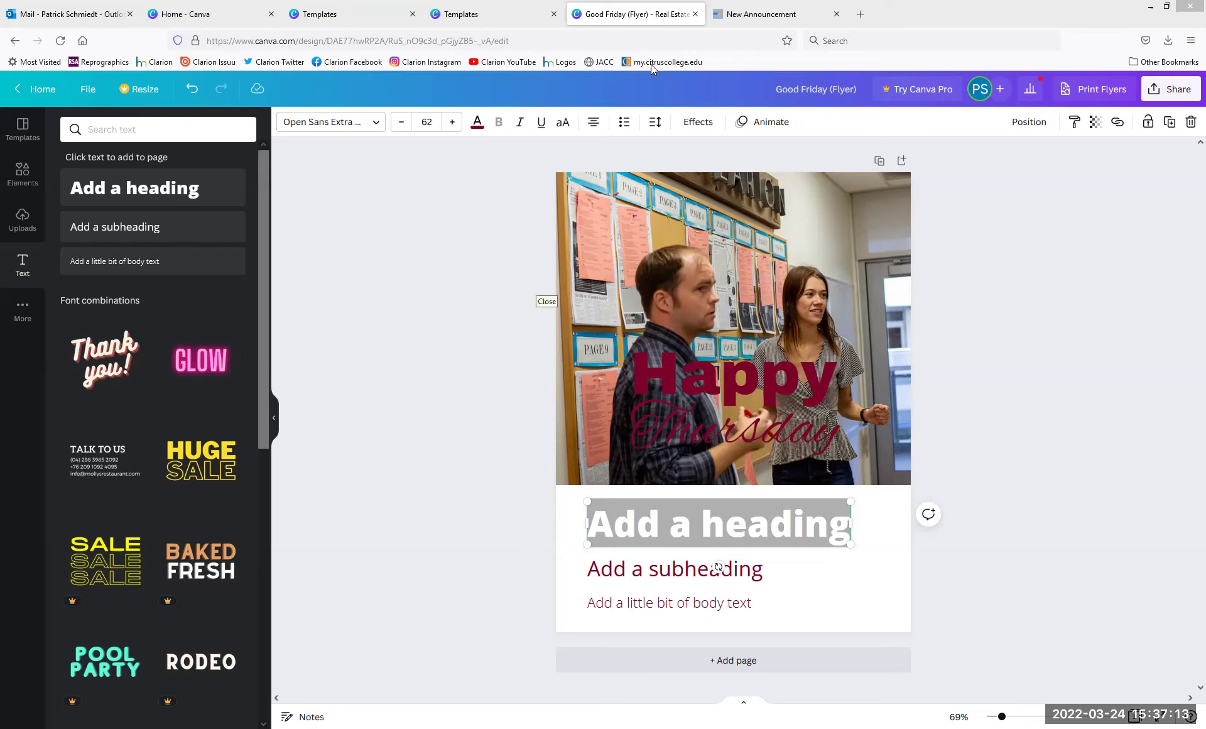
Look through the stock photos available among Canva's elements
click(24, 194)
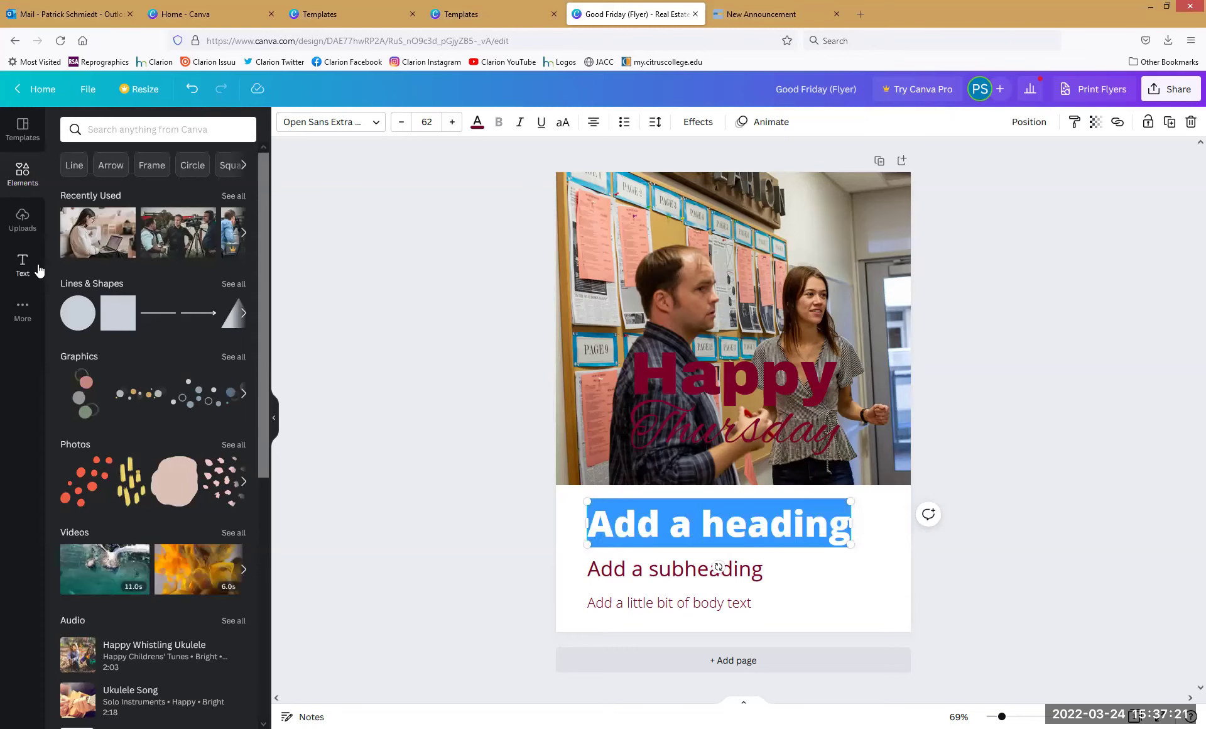
click(88, 448)
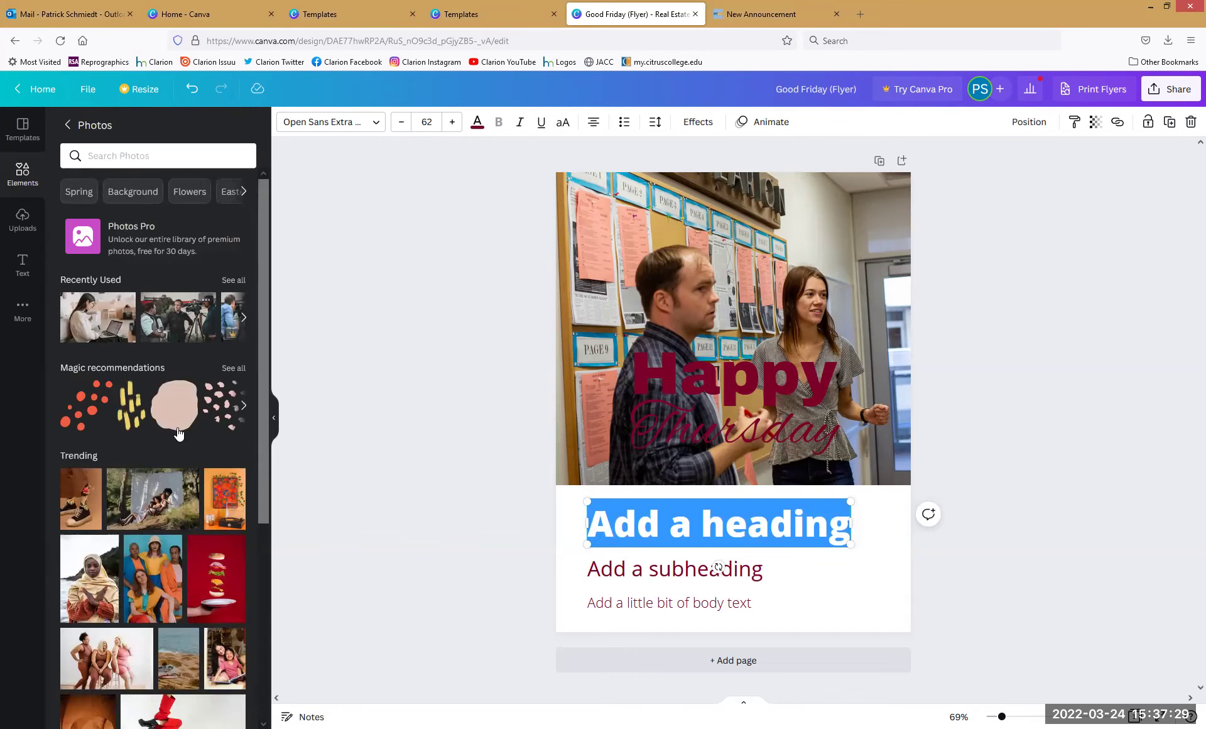
scroll(178, 432, down, 1)
scroll(126, 443, down, 2)
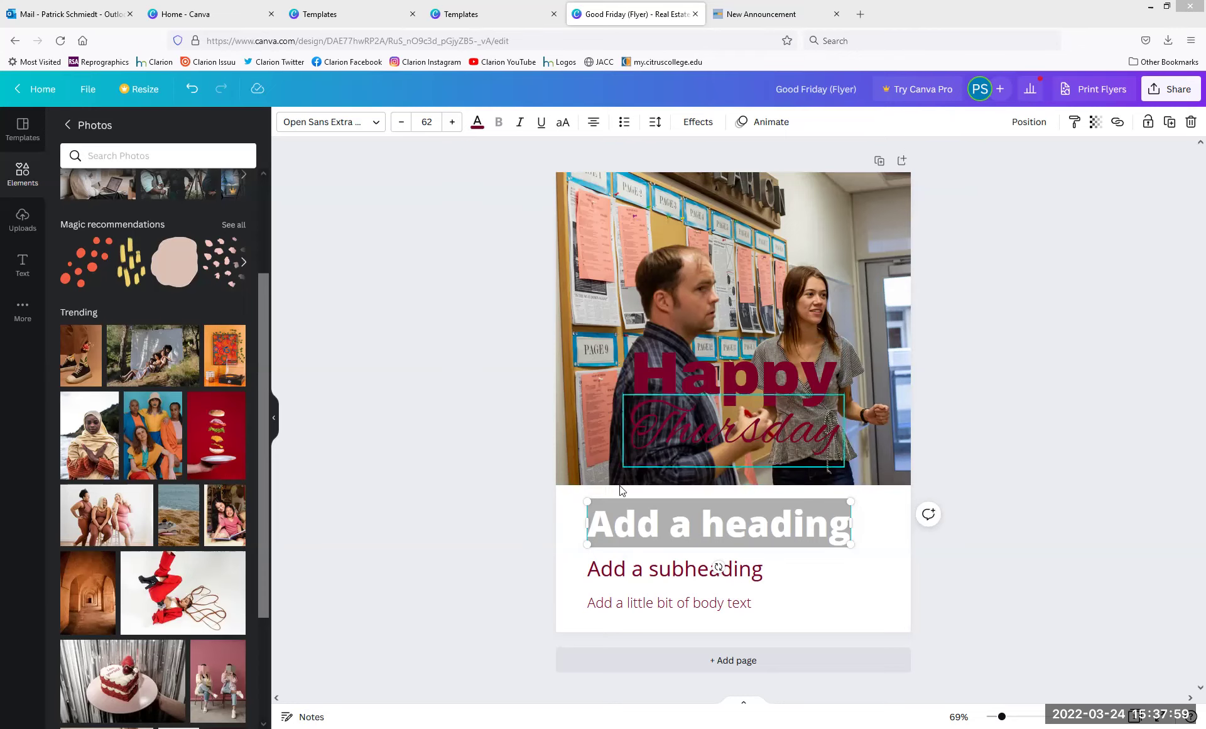
click(435, 425)
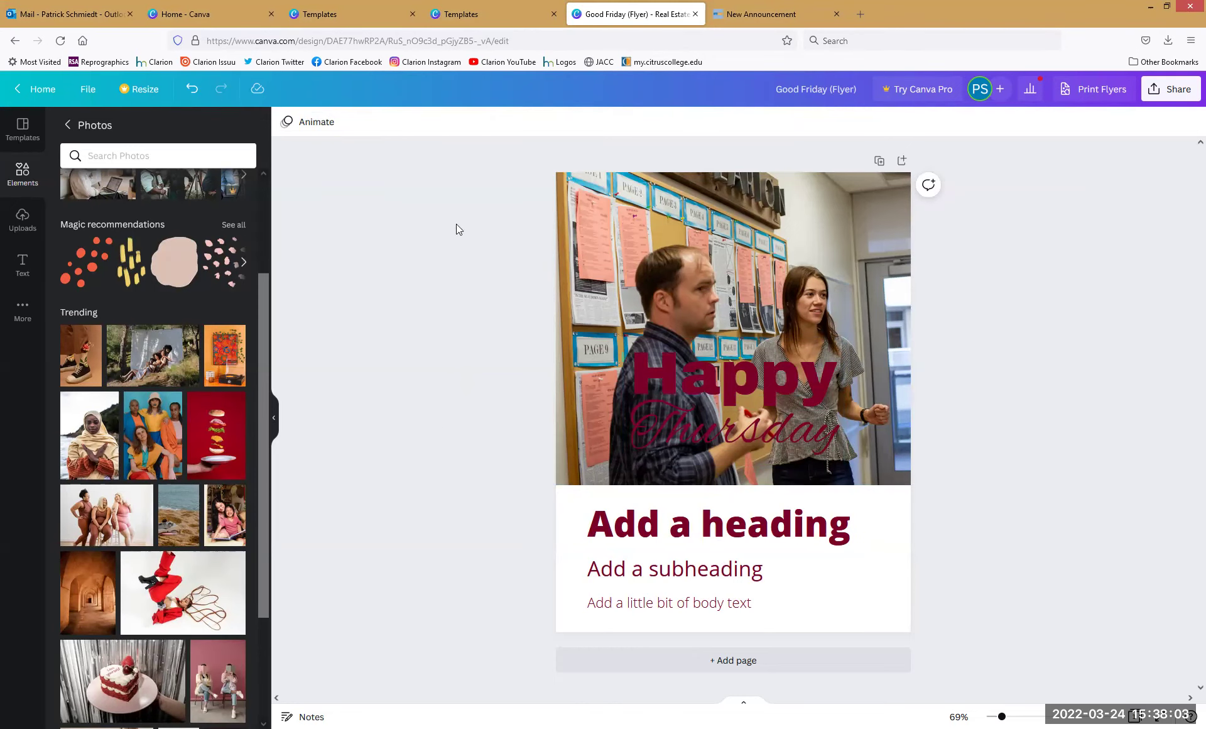
Return to the Canva home page and reopen the Good Friday flyer from the recent designs
click(42, 89)
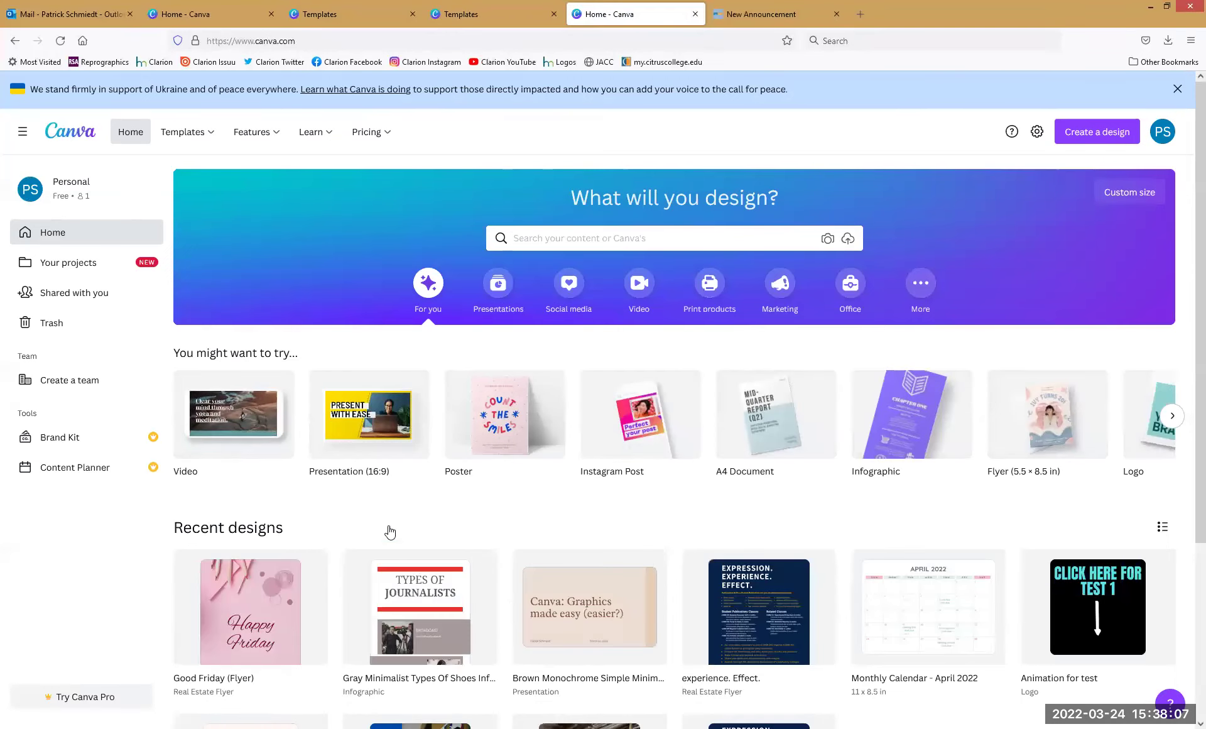
scroll(259, 491, down, 2)
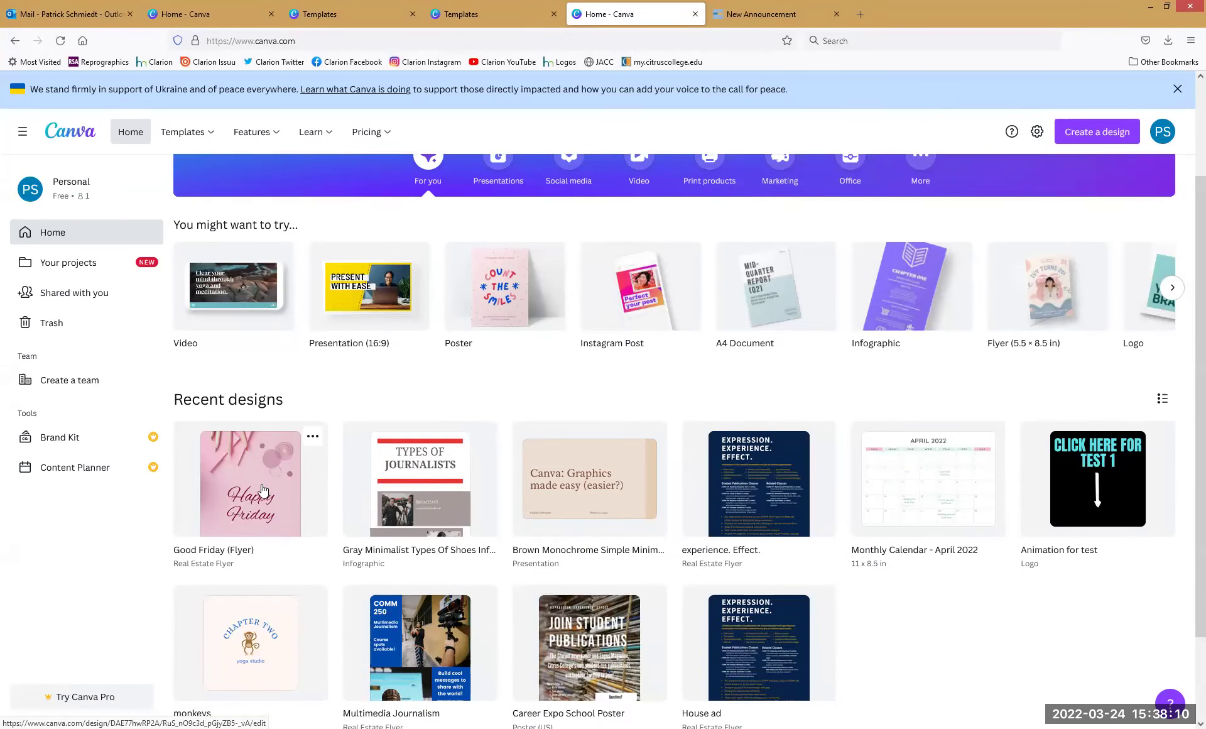
click(259, 491)
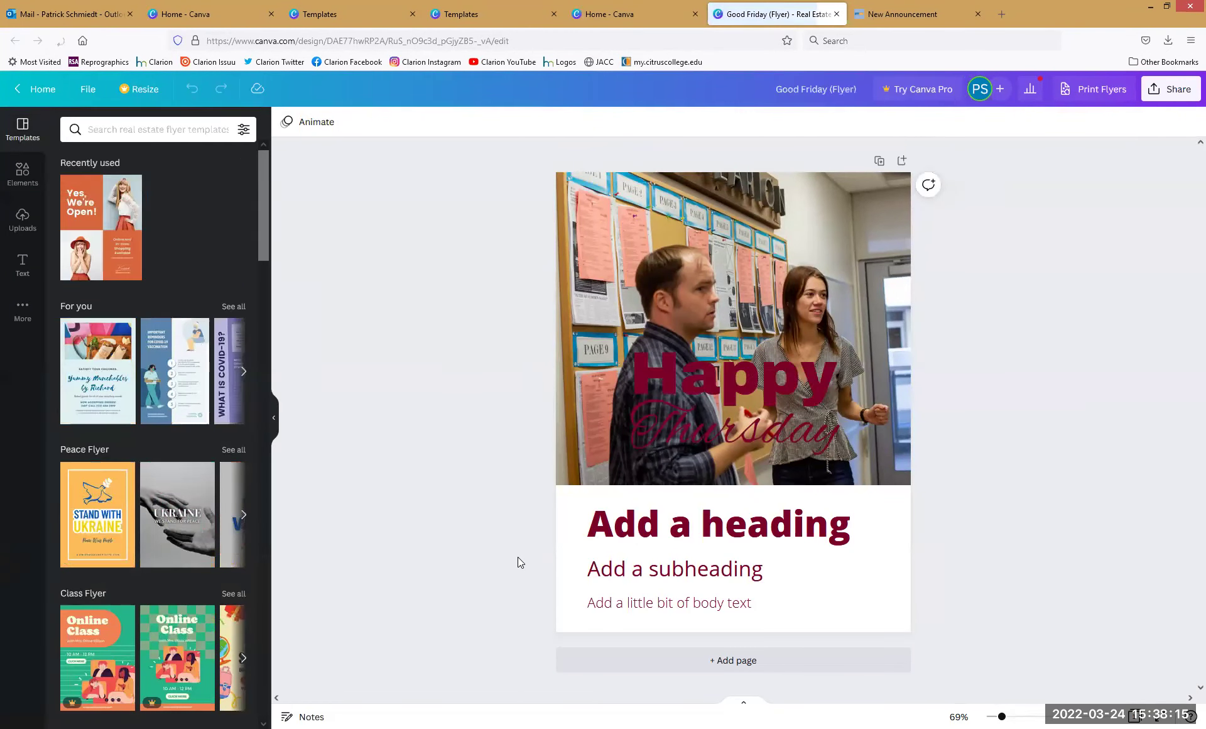
Move the word Happy to the top of the photo and place Thursday directly beneath it
drag(743, 374, 744, 213)
click(712, 453)
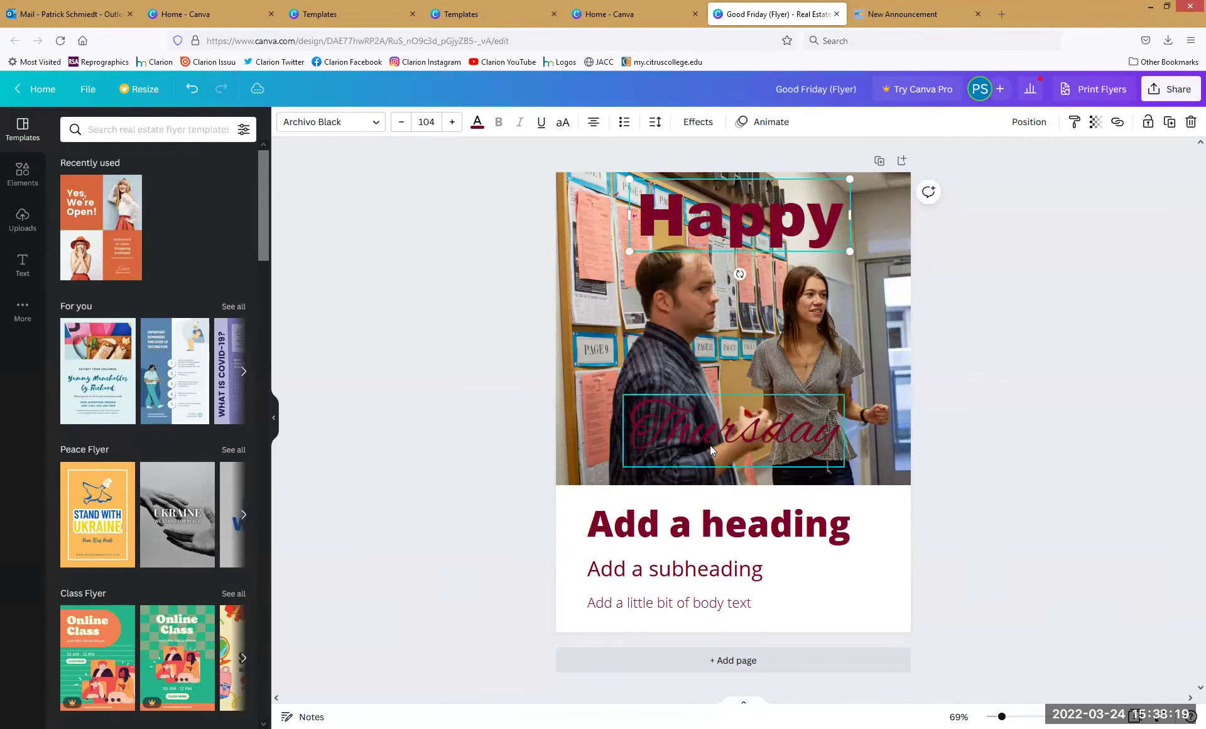
drag(654, 437, 661, 295)
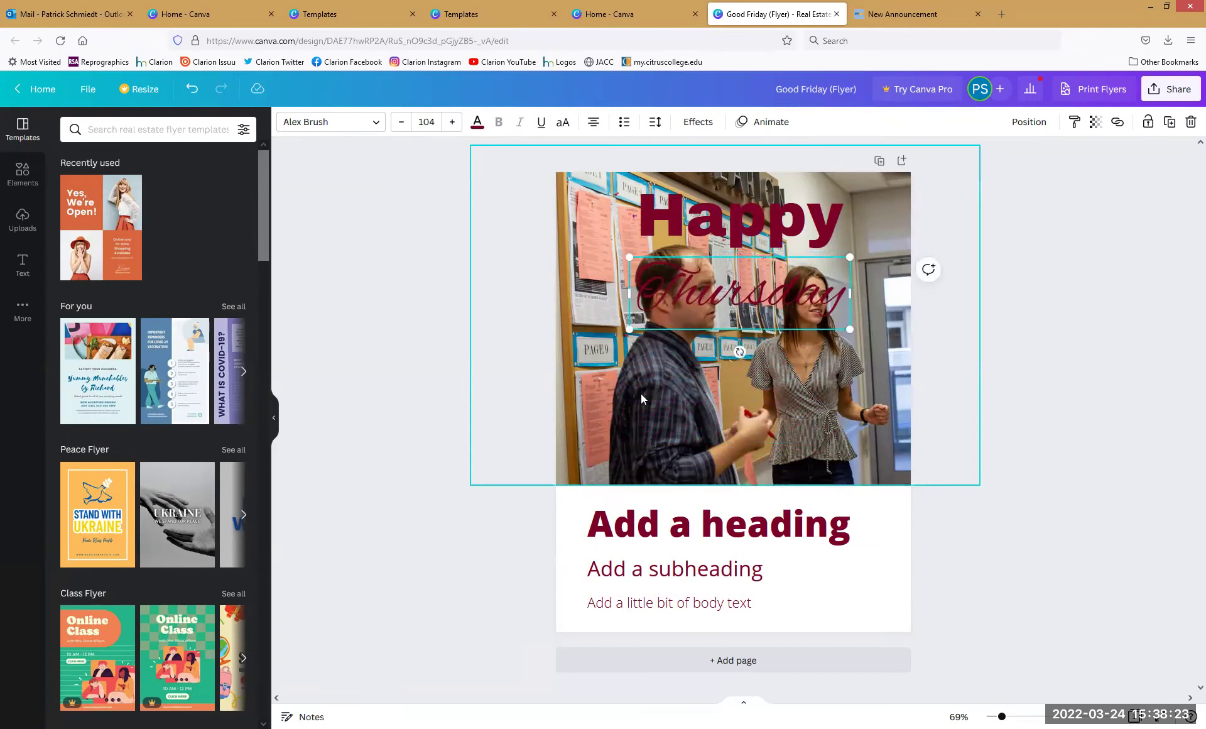
click(344, 345)
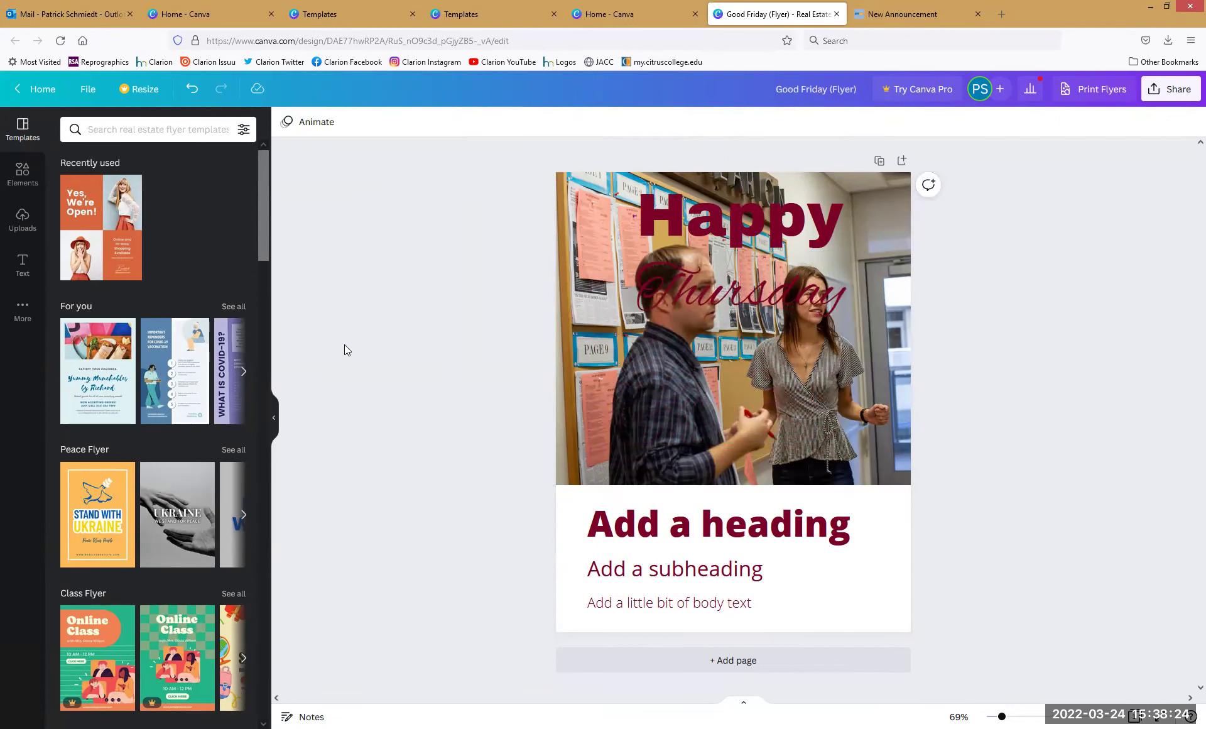
Go back to the home page, open the Good Friday flyer from the recent designs again, and show its text options
click(38, 89)
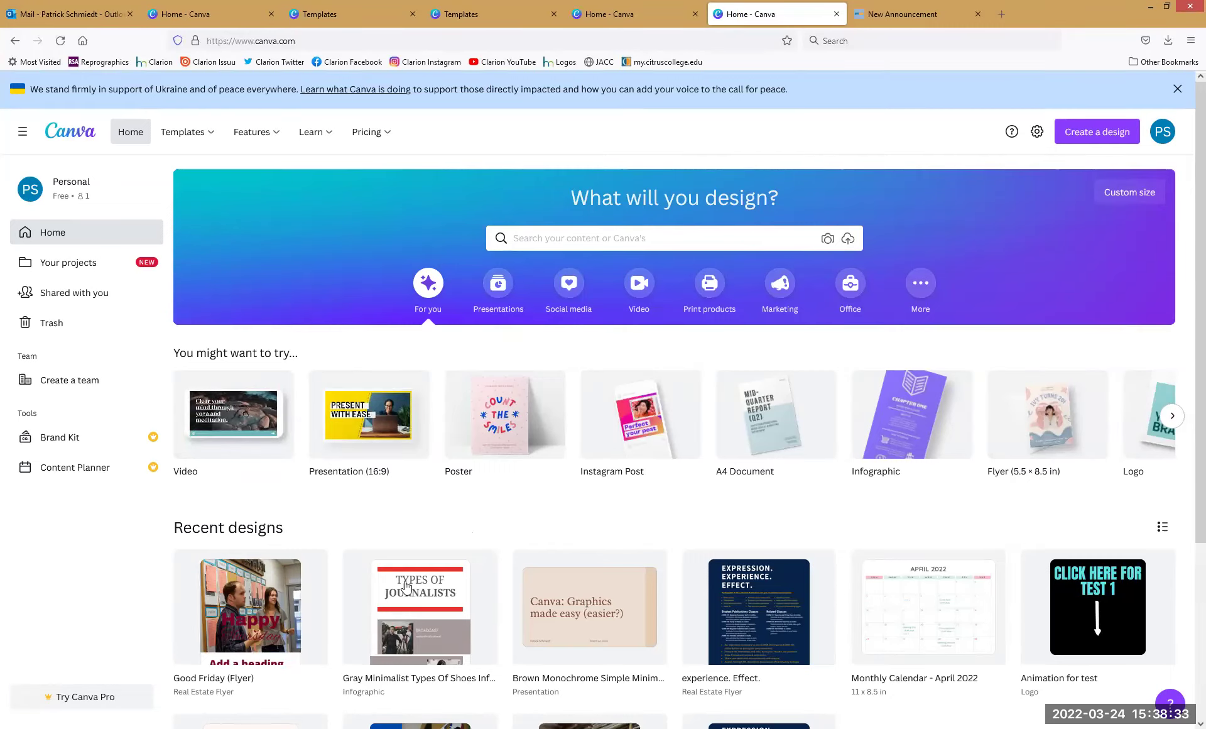
click(289, 594)
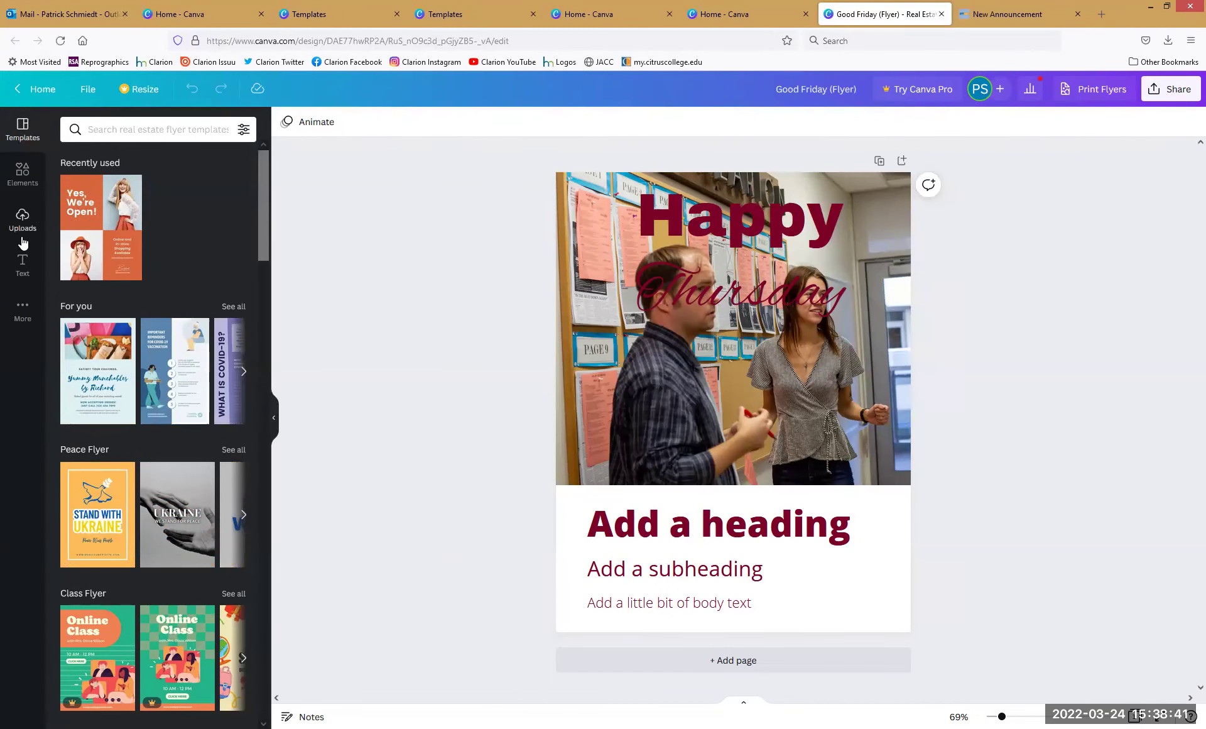
click(19, 270)
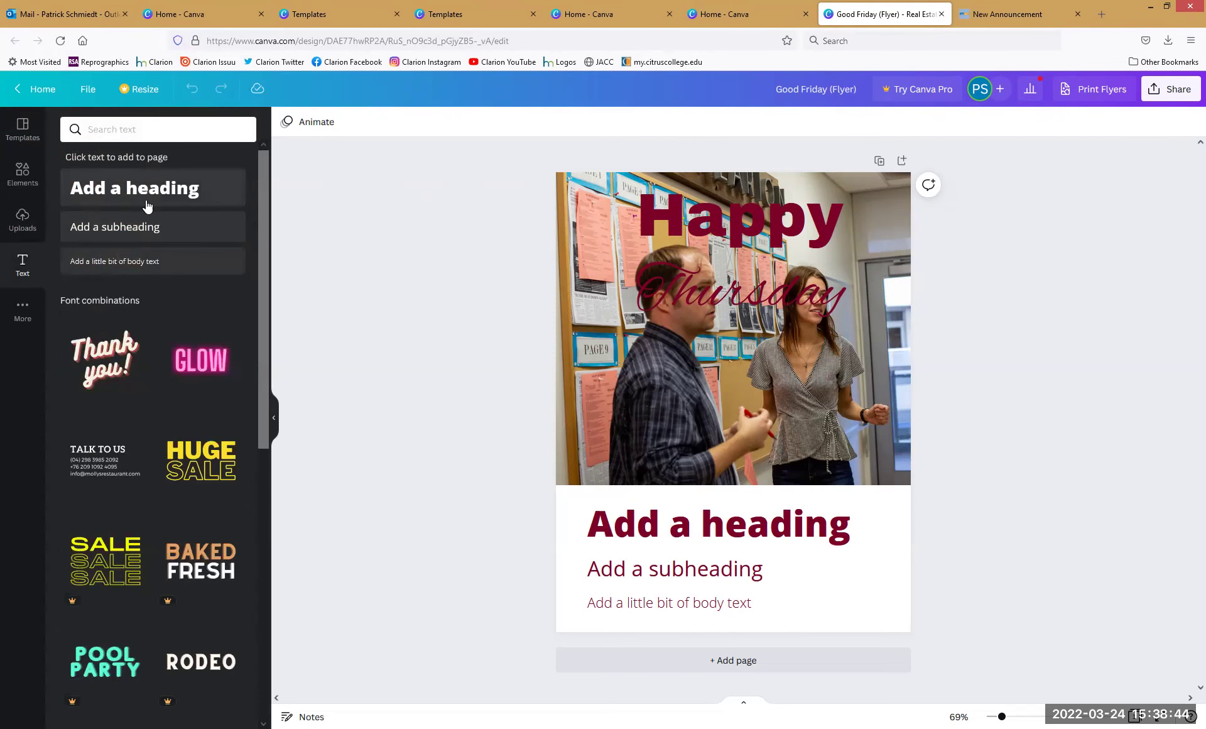
Select the heading placeholder text on the flyer and look through the fonts available for it
double_click(669, 531)
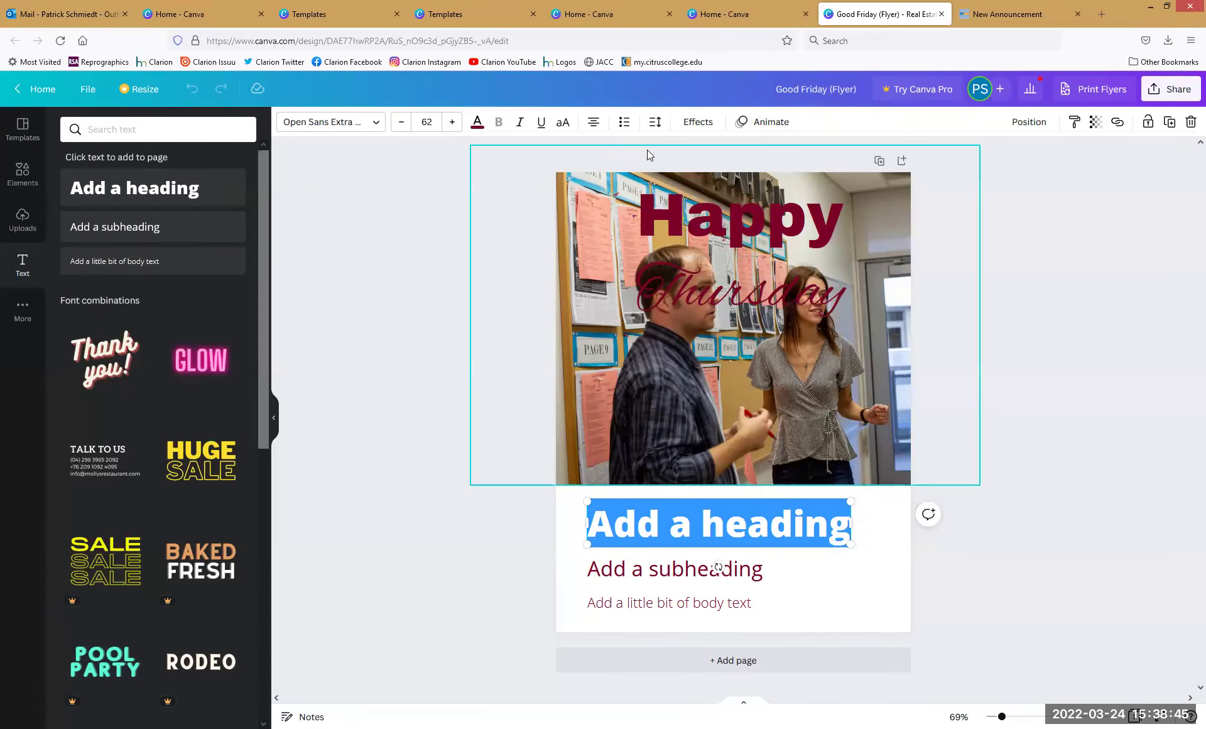
click(376, 124)
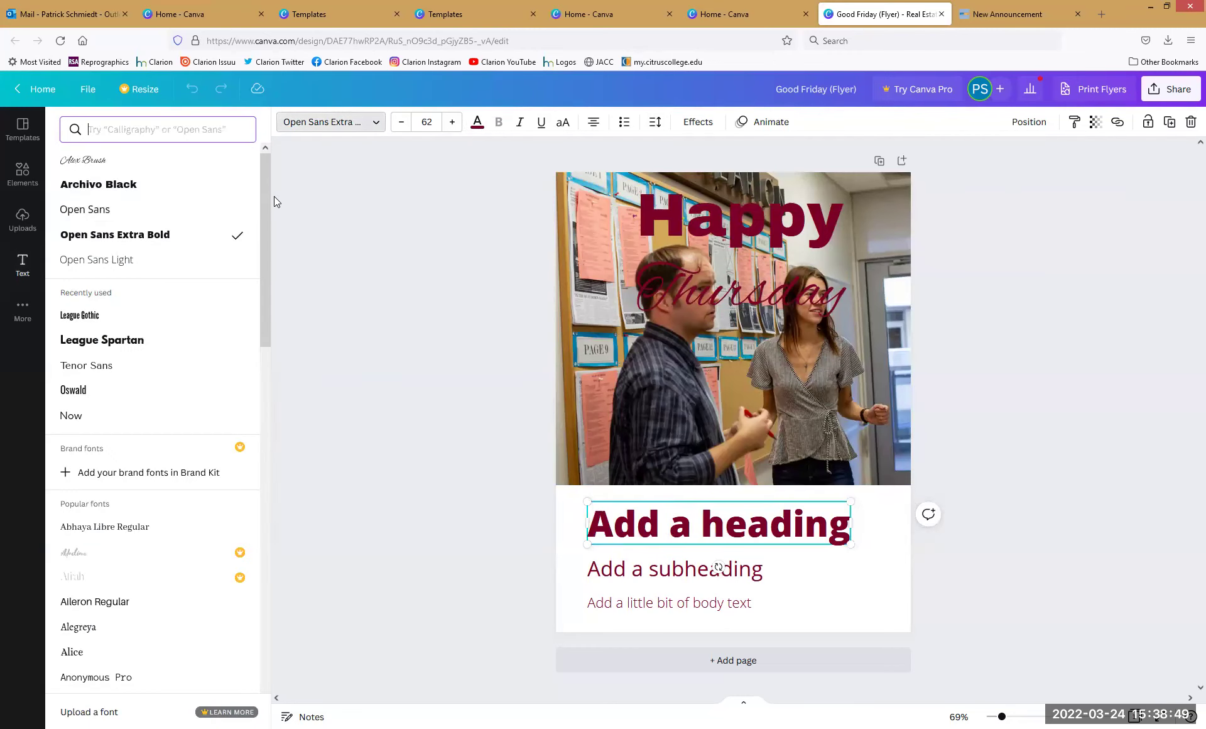
drag(266, 190, 277, 577)
scroll(185, 561, down, 4)
scroll(185, 561, up, 9)
scroll(184, 560, up, 10)
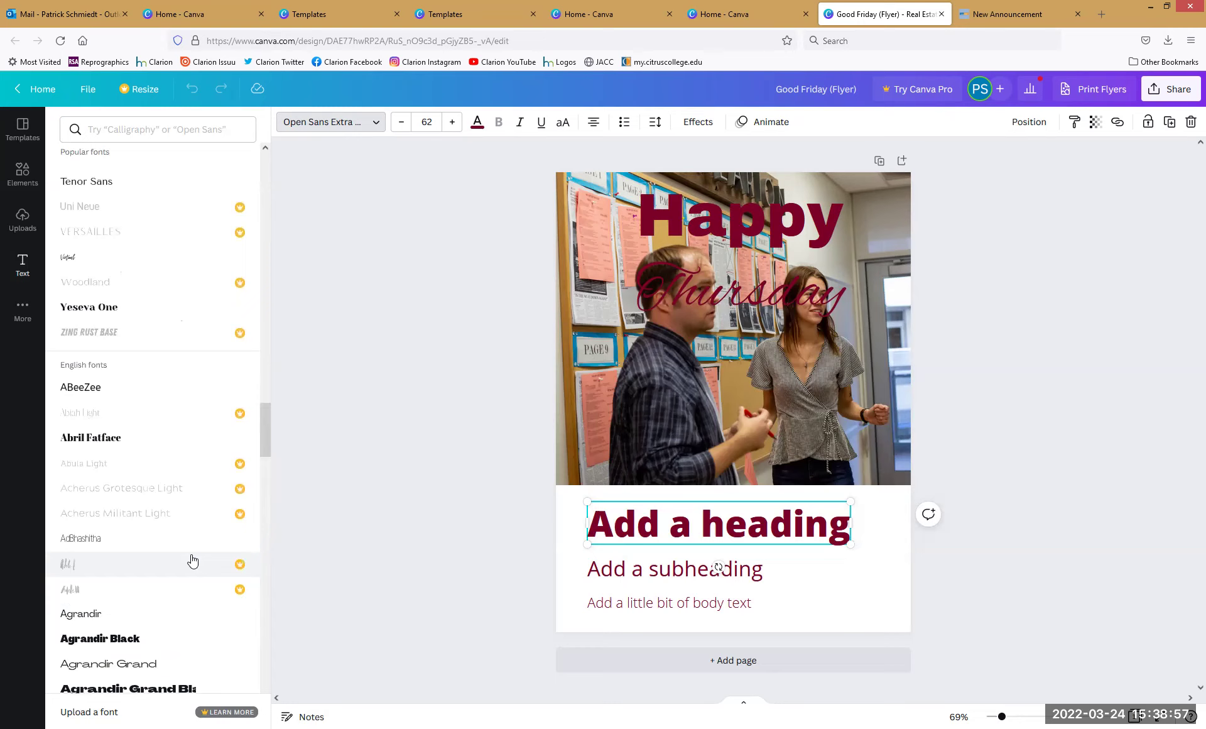
scroll(195, 558, down, 2)
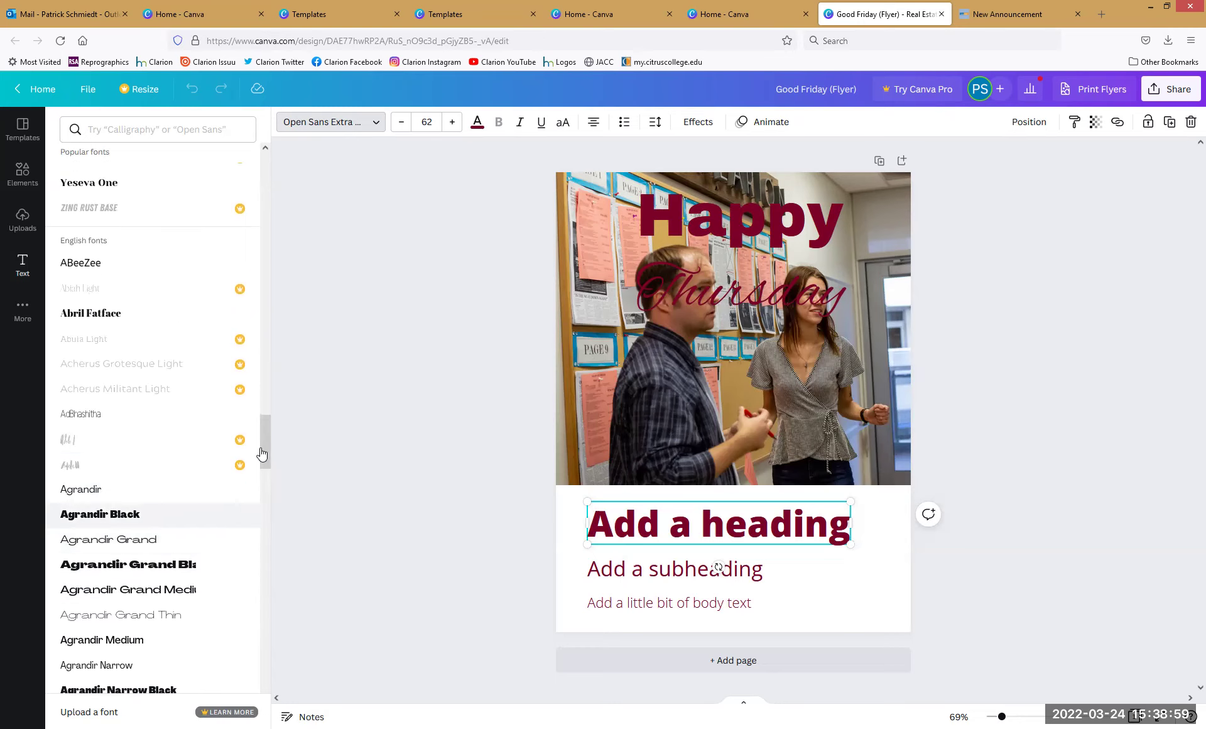
drag(269, 539, 236, 611)
scroll(226, 613, down, 5)
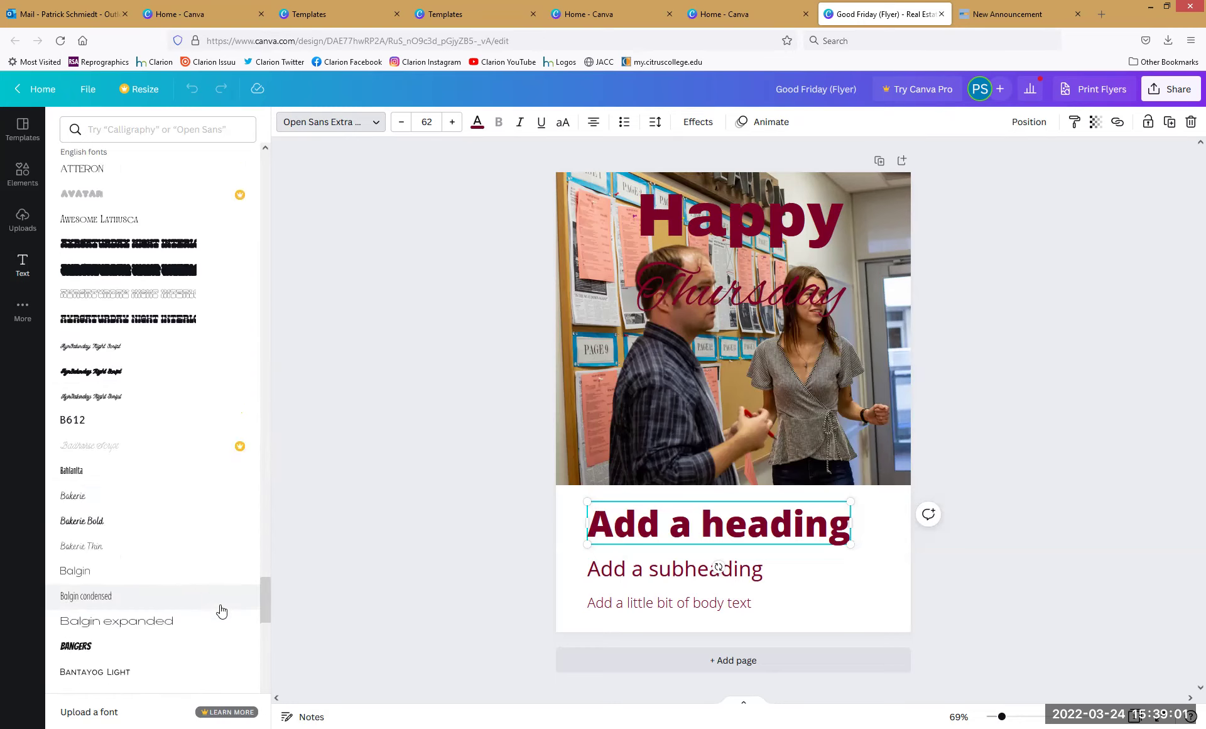
drag(267, 601, 240, 640)
scroll(240, 642, down, 10)
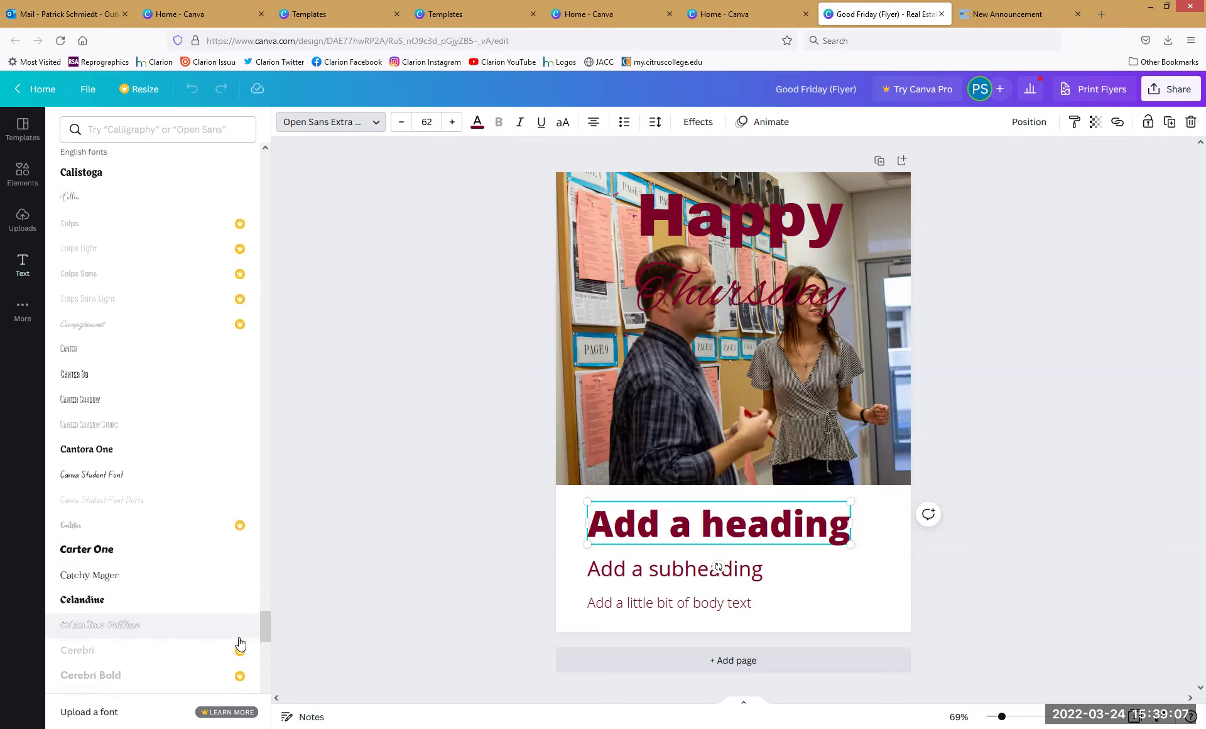
scroll(240, 642, up, 5)
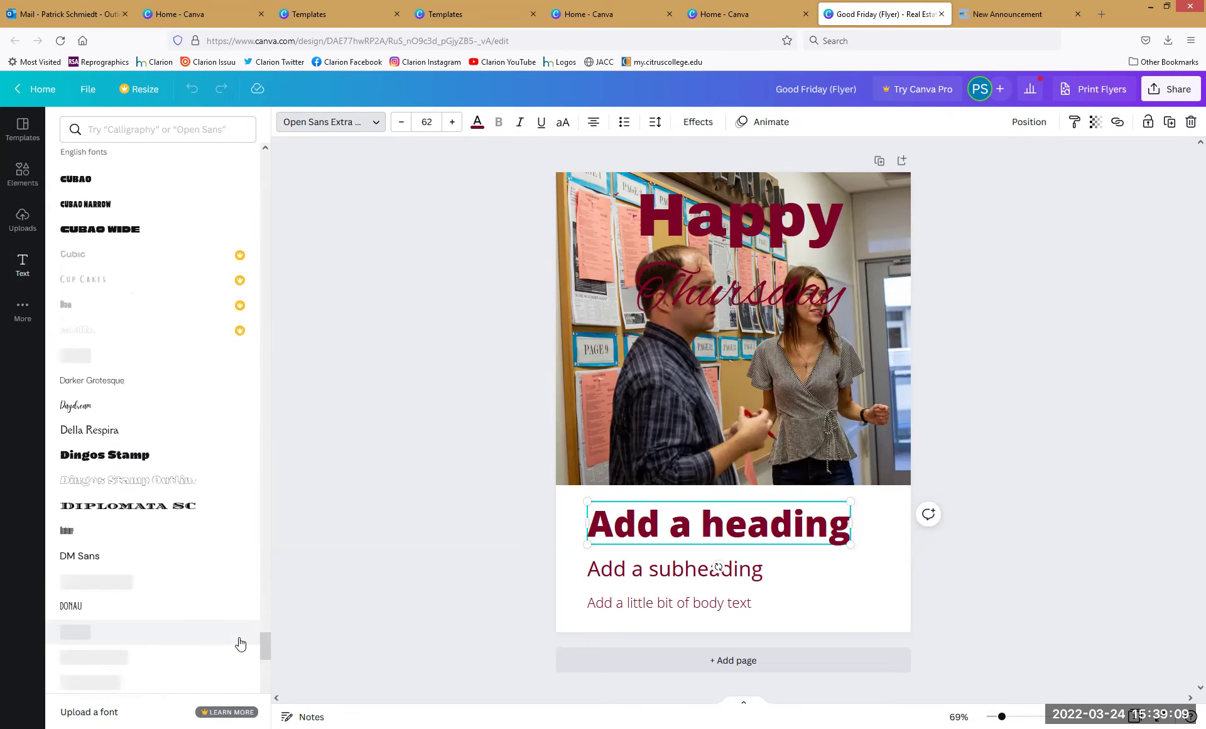
Search the fonts for greek, look through the results to the end, and close the font list
click(140, 127)
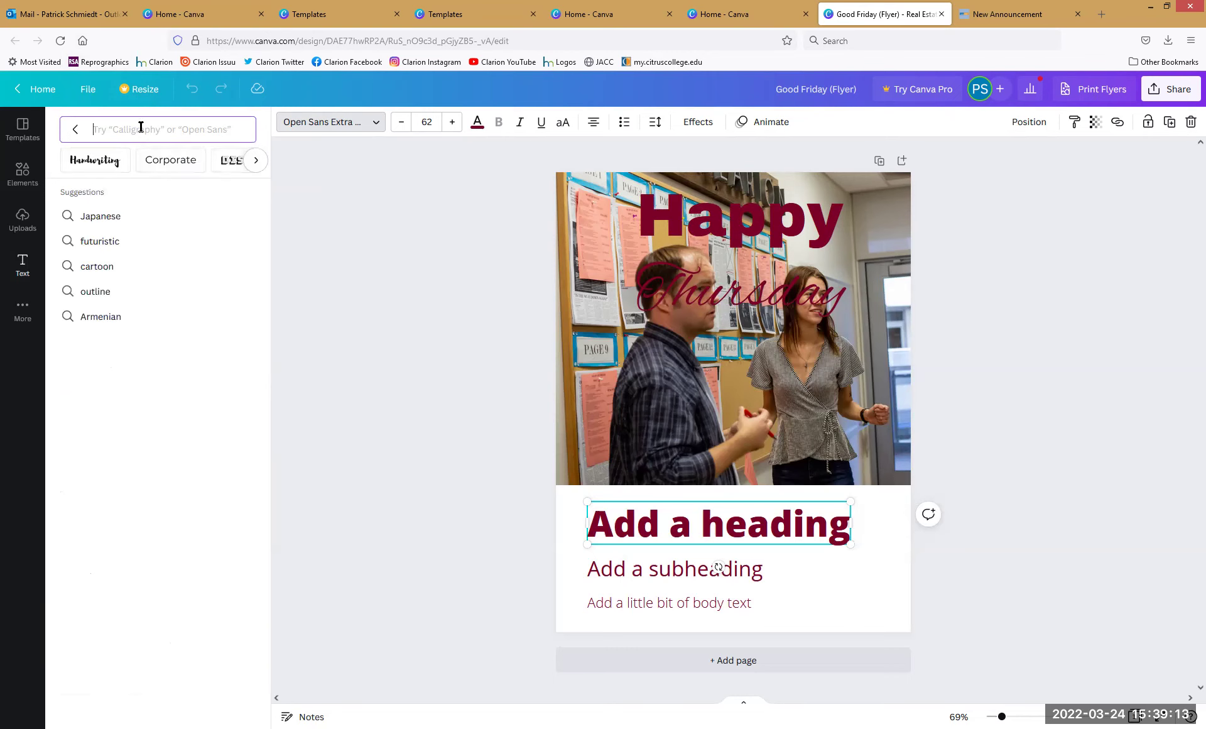
text(greek)
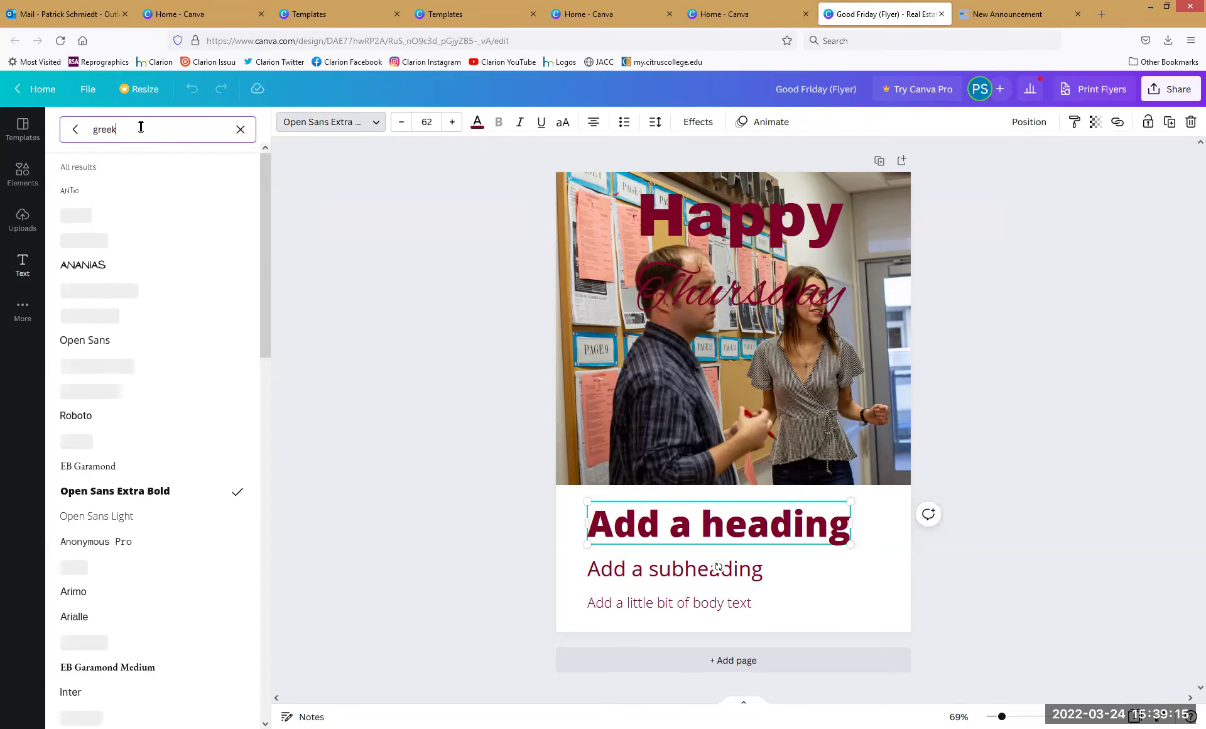
scroll(188, 333, down, 5)
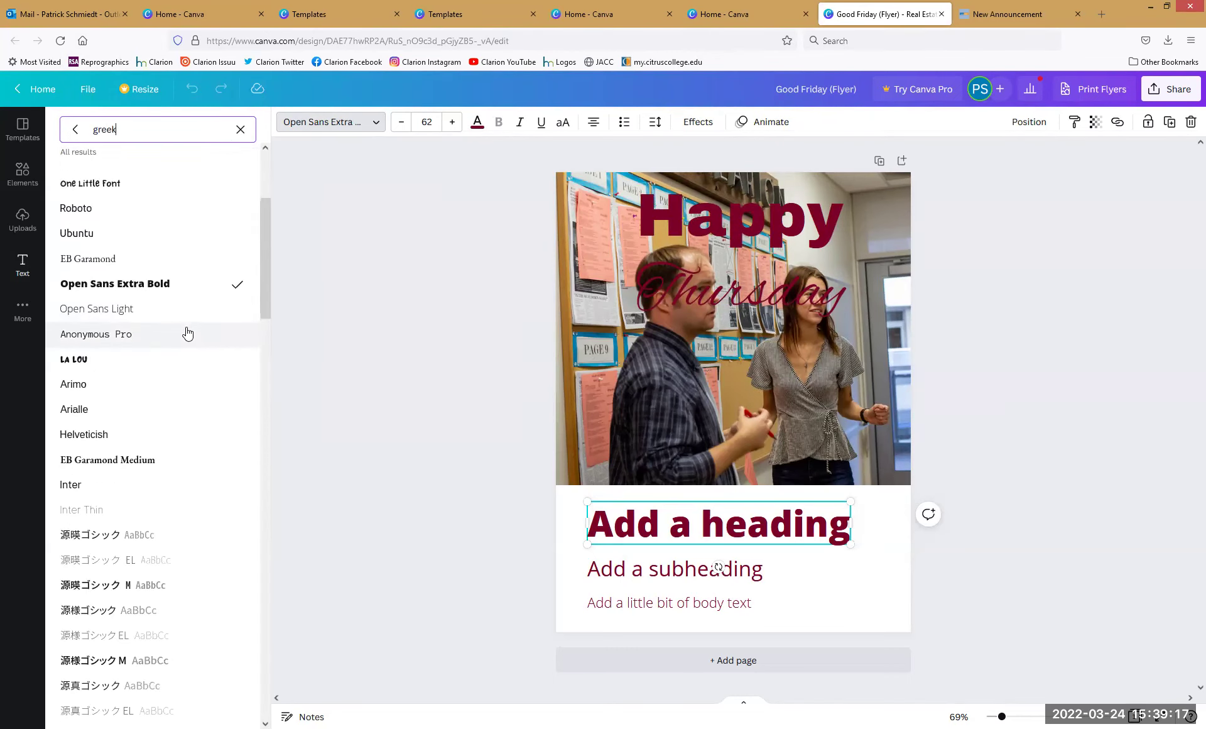
scroll(187, 333, down, 6)
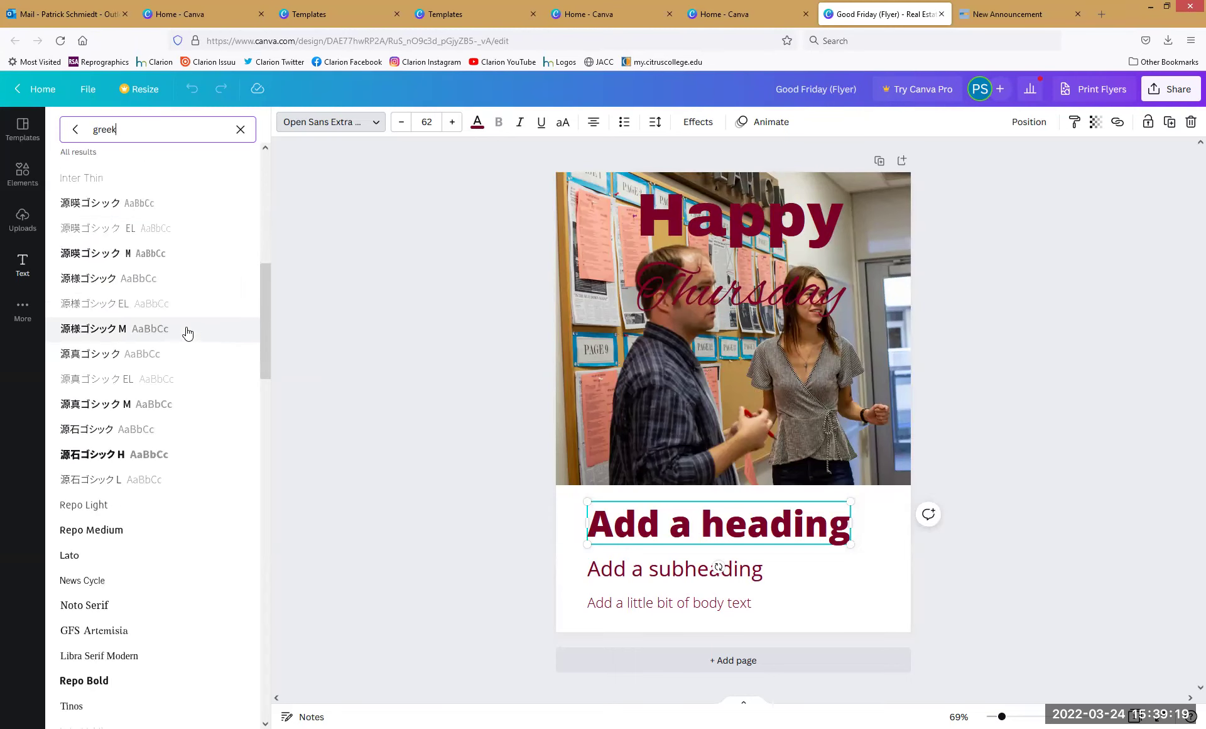
scroll(187, 333, down, 9)
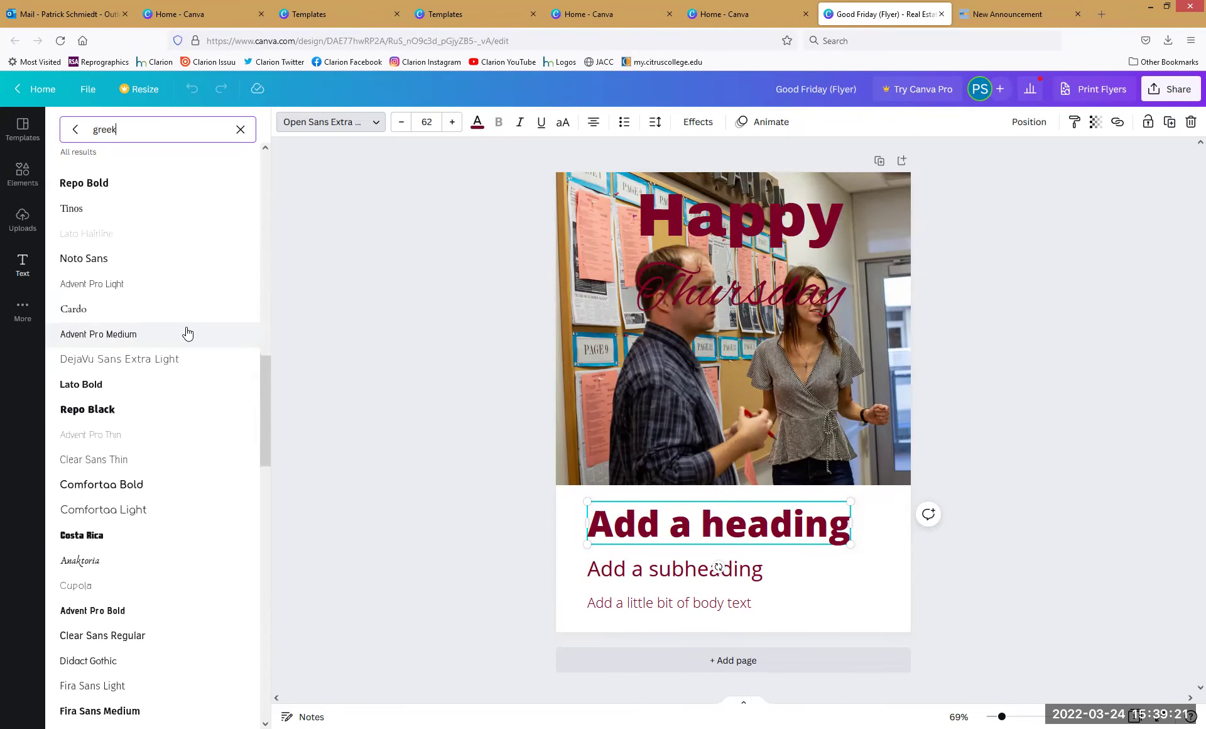
scroll(187, 333, down, 11)
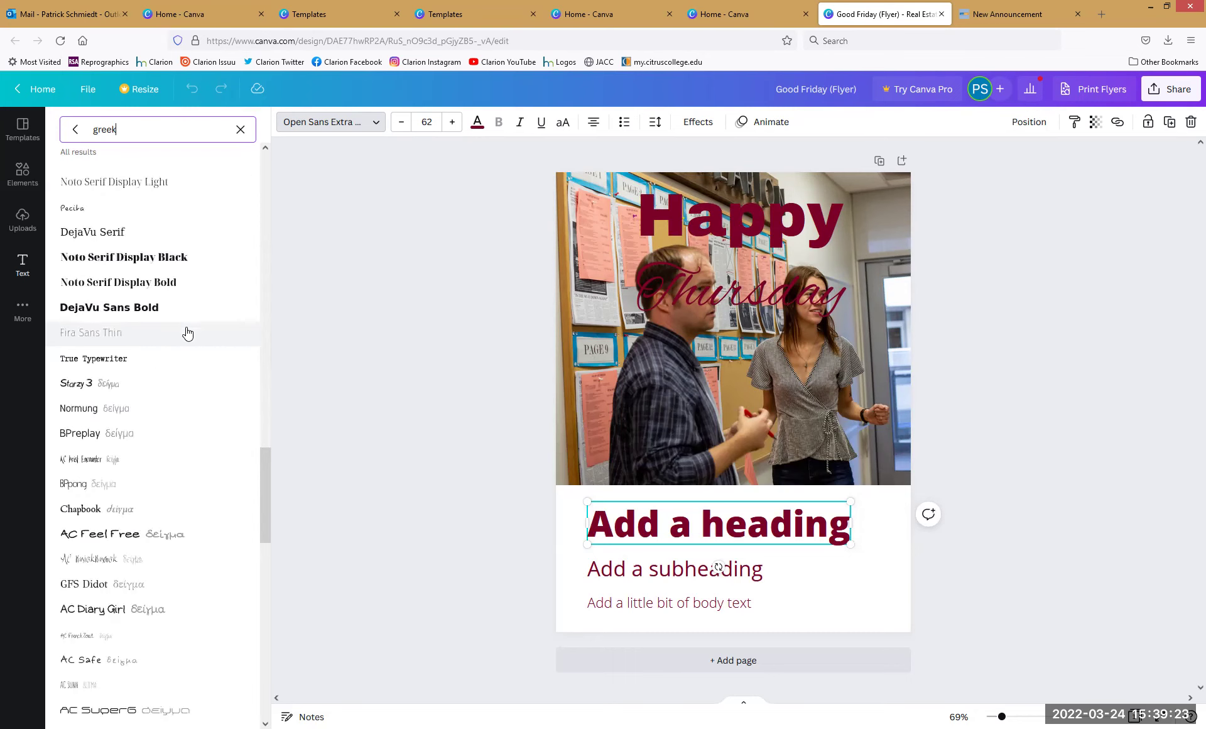
scroll(187, 333, down, 6)
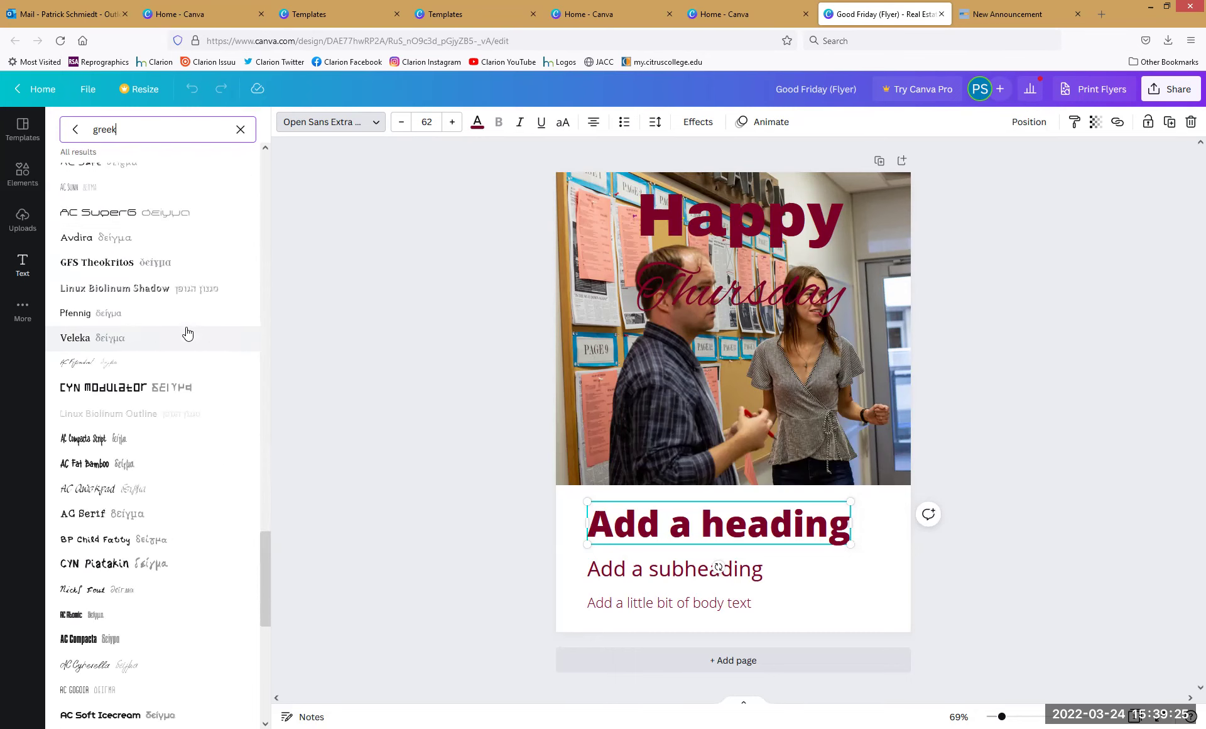
scroll(194, 372, down, 9)
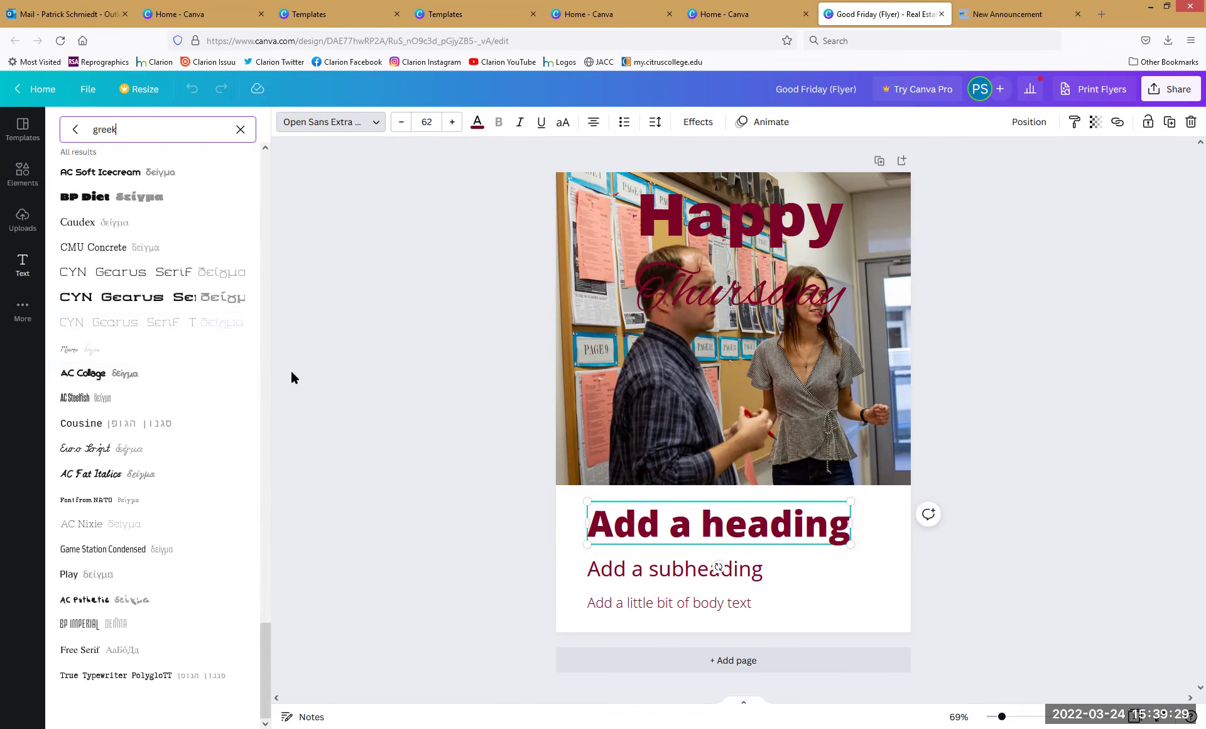
key(Escape)
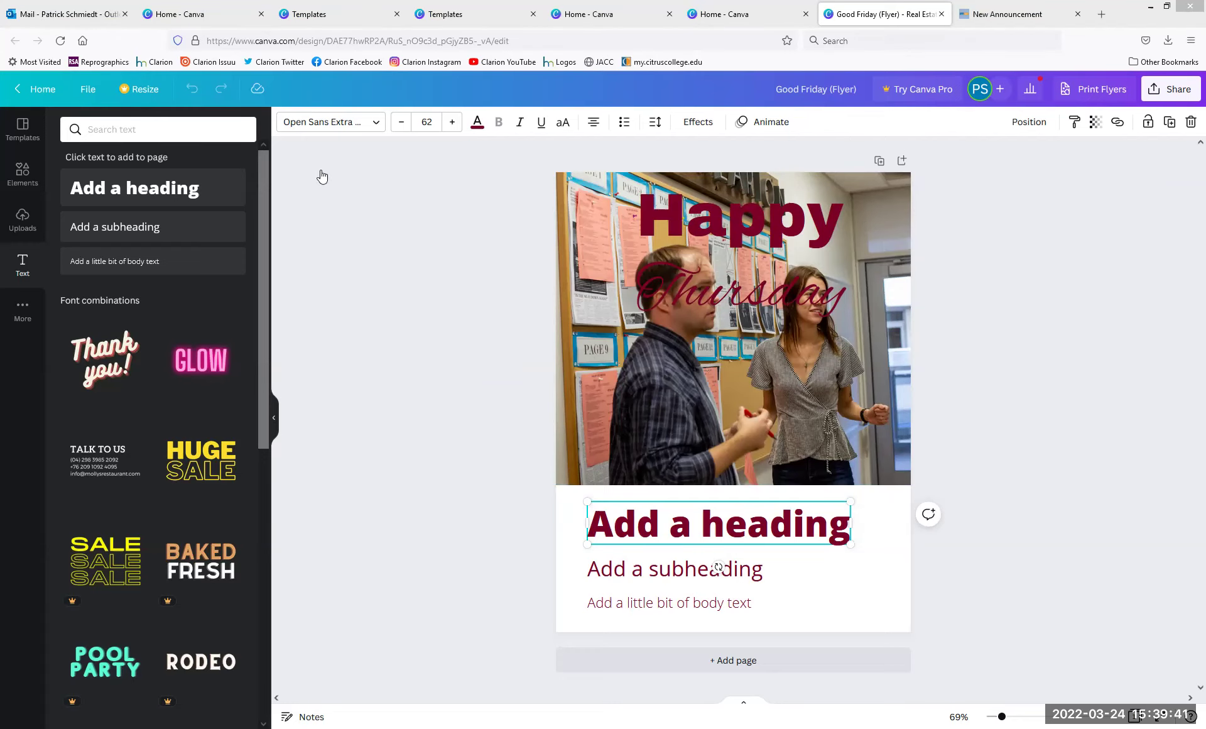
Leave the flyer for the home page, look over the Discover Templates page, and return home
click(49, 94)
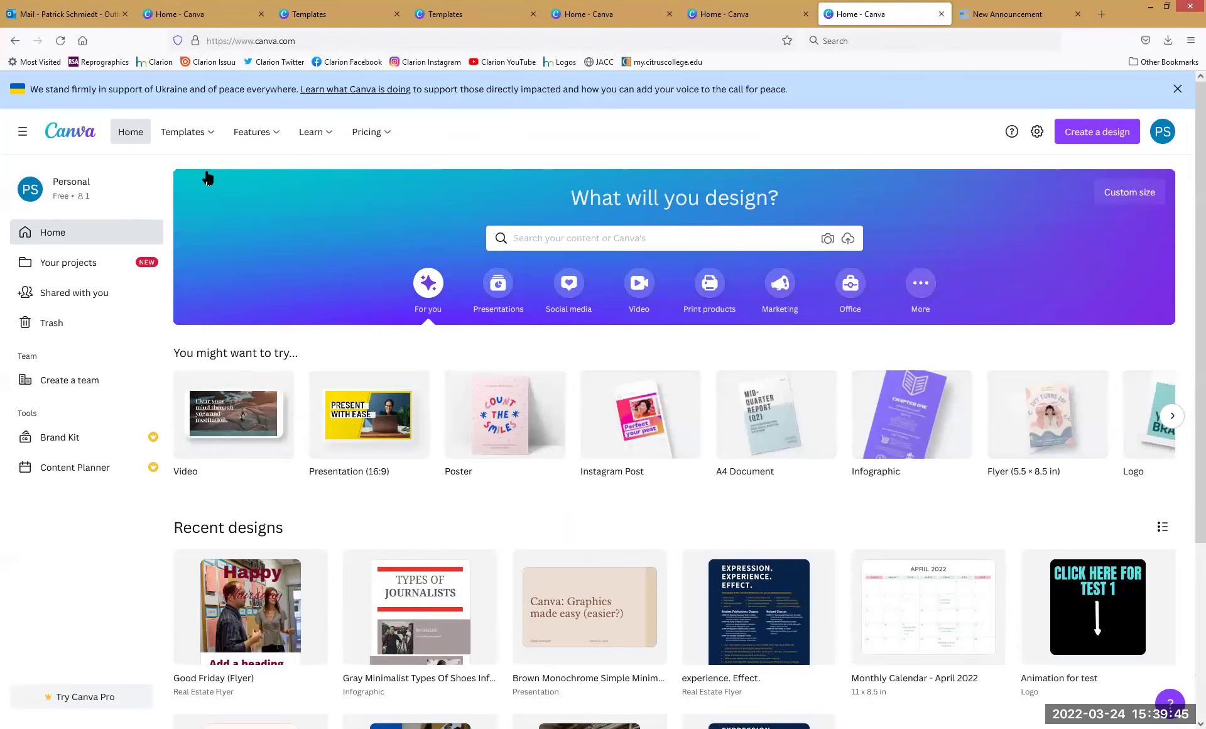
click(200, 131)
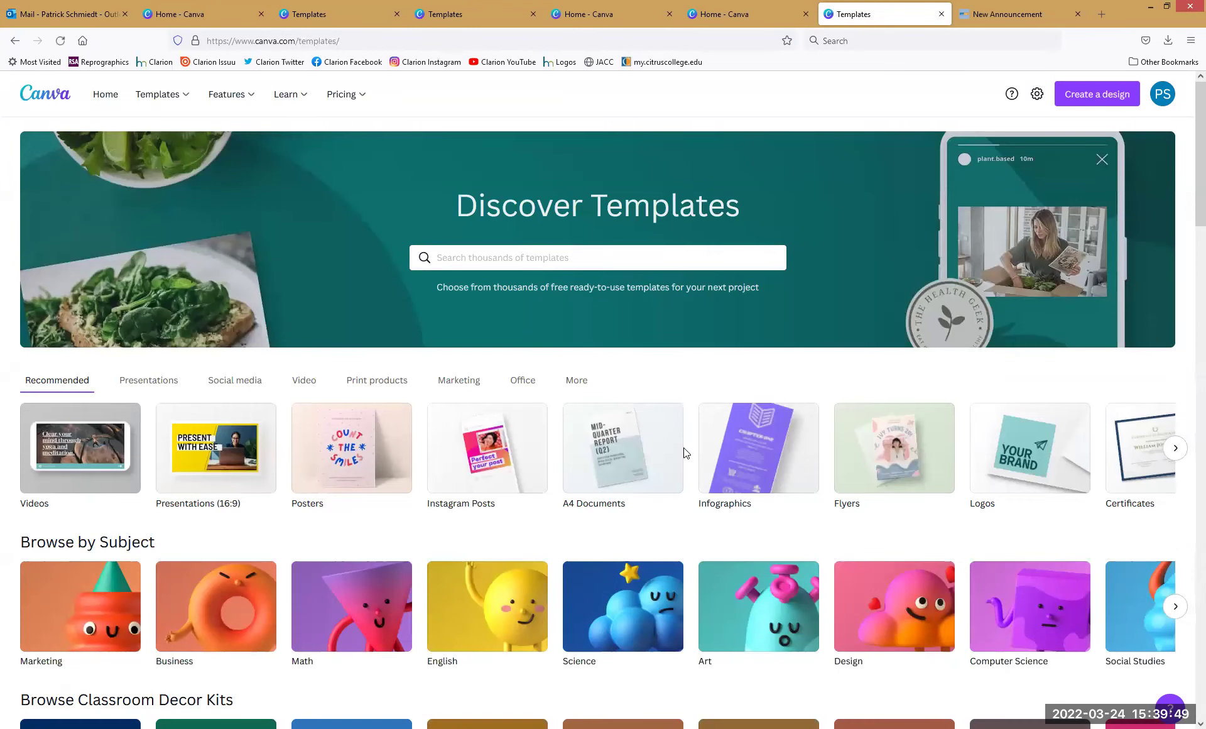
scroll(684, 452, down, 2)
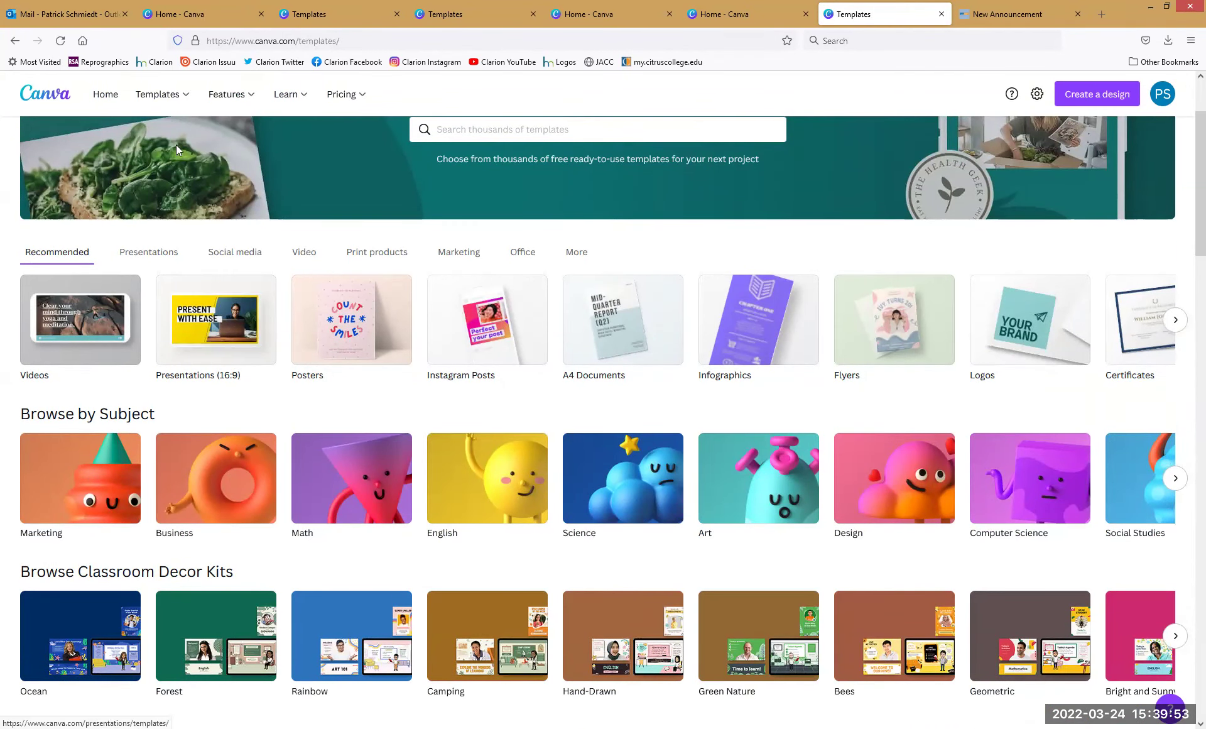
click(105, 94)
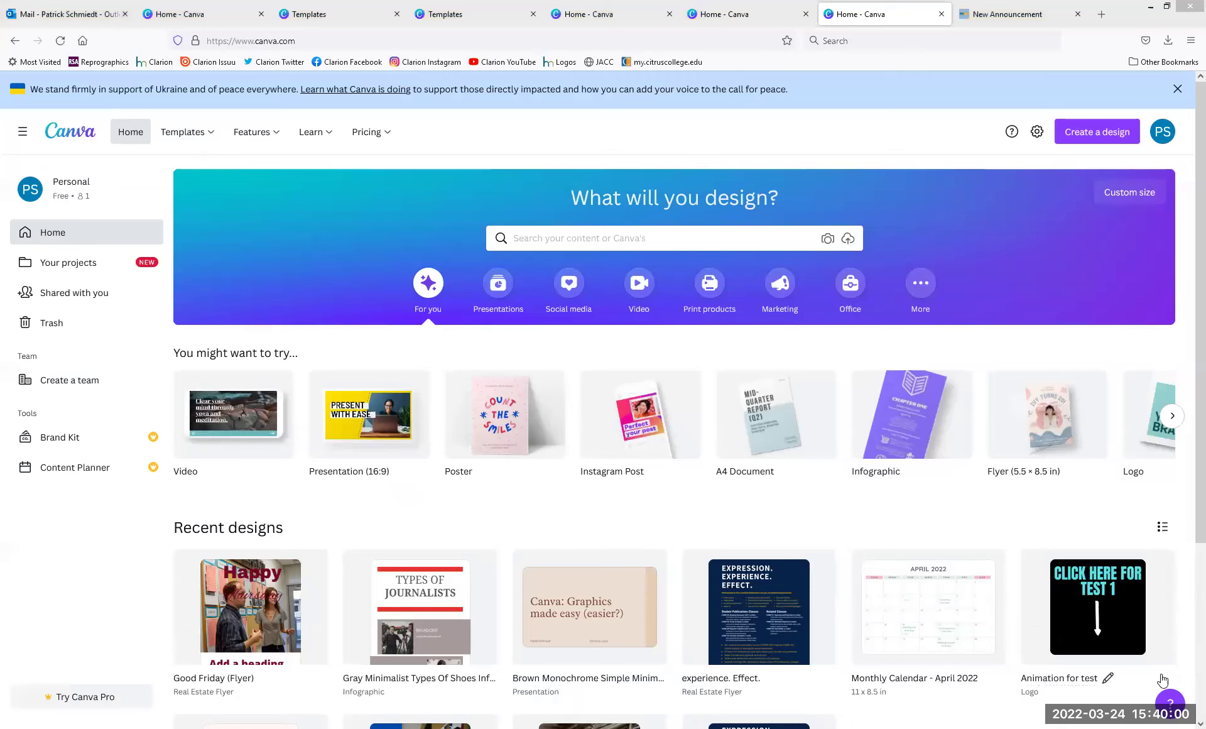
Open the Animation for test design from the recent designs and add an arrow line beneath the TEST 1 heading on page 1
click(1110, 619)
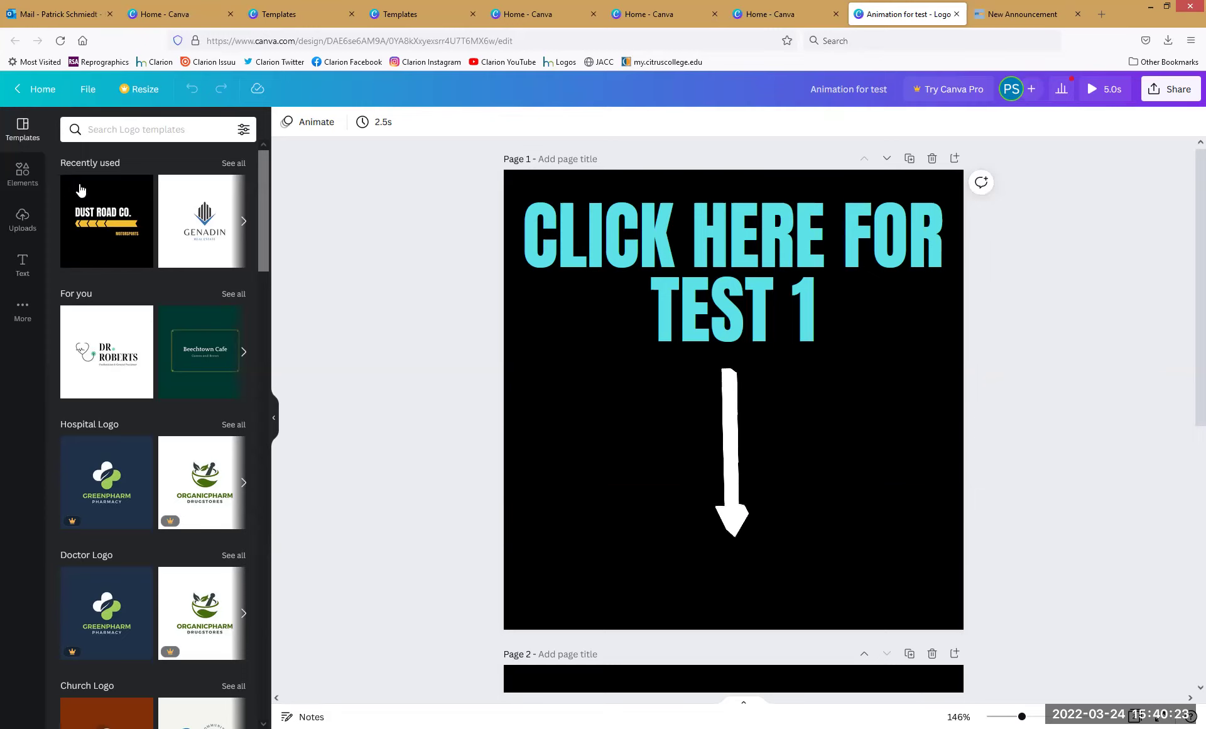
click(27, 170)
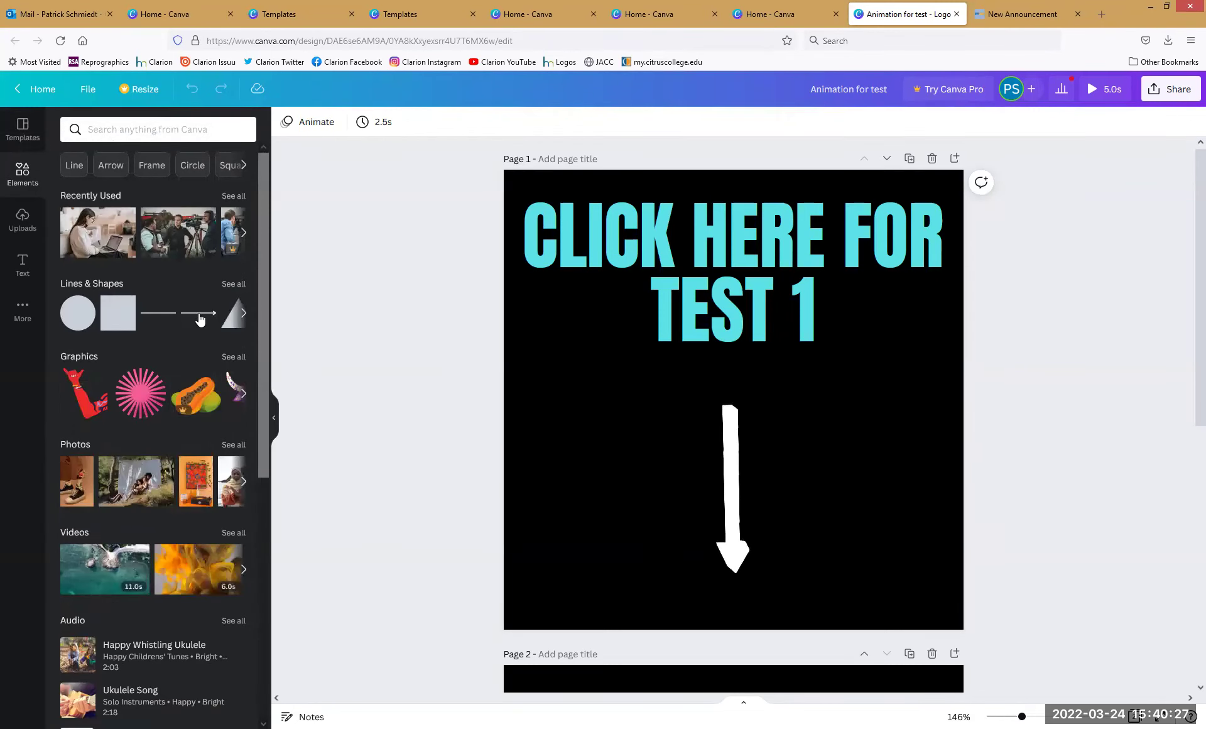
drag(199, 319, 537, 404)
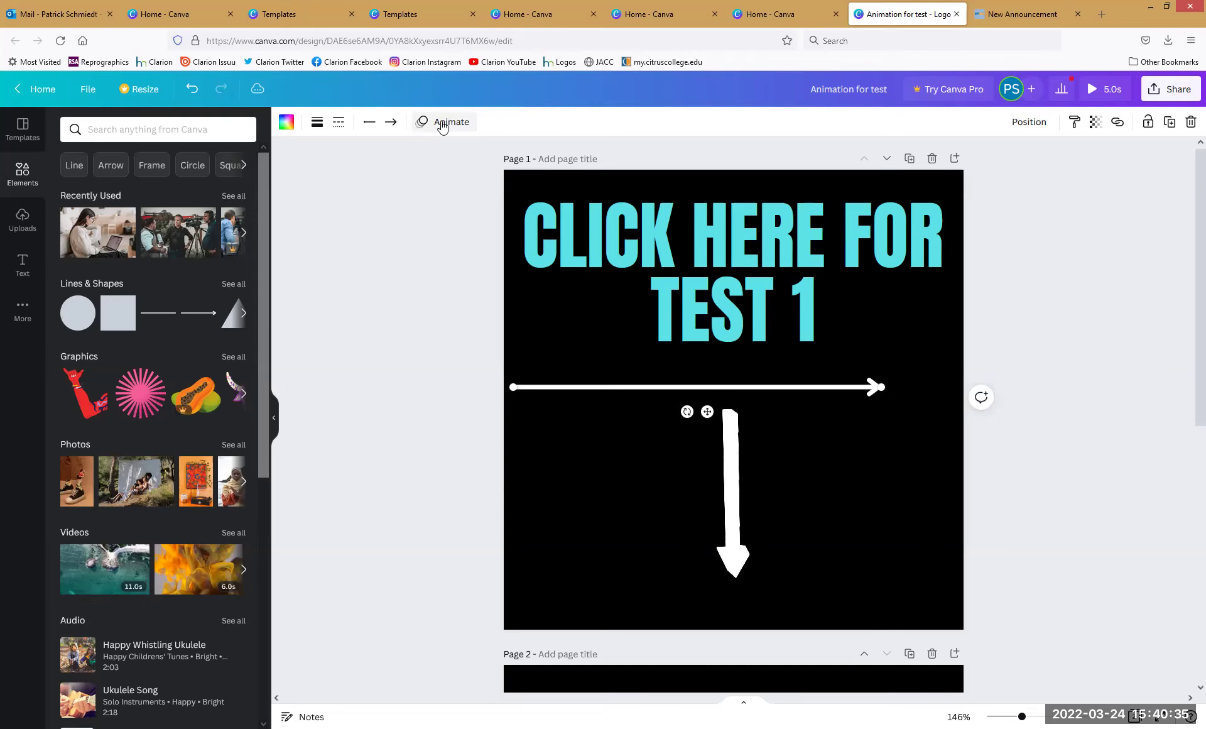
Show the new line's animation options, and delete the white downward arrow graphic from page 1
click(444, 124)
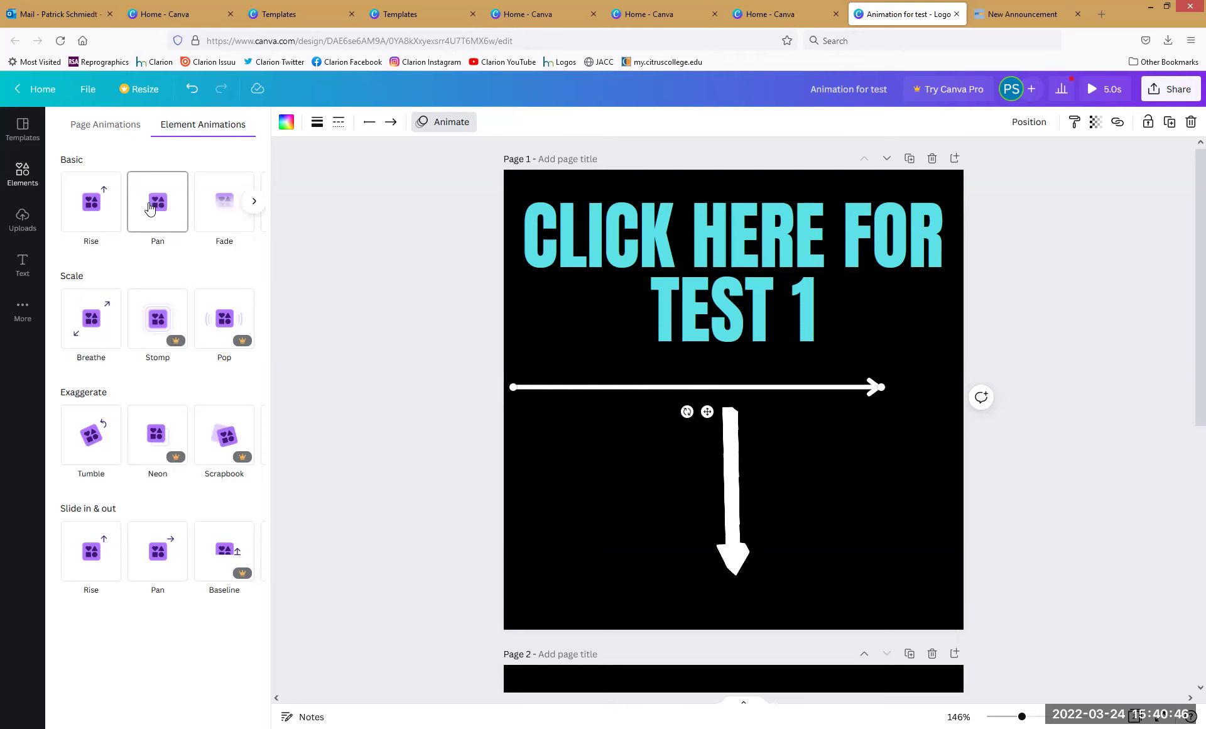
click(735, 460)
click(741, 438)
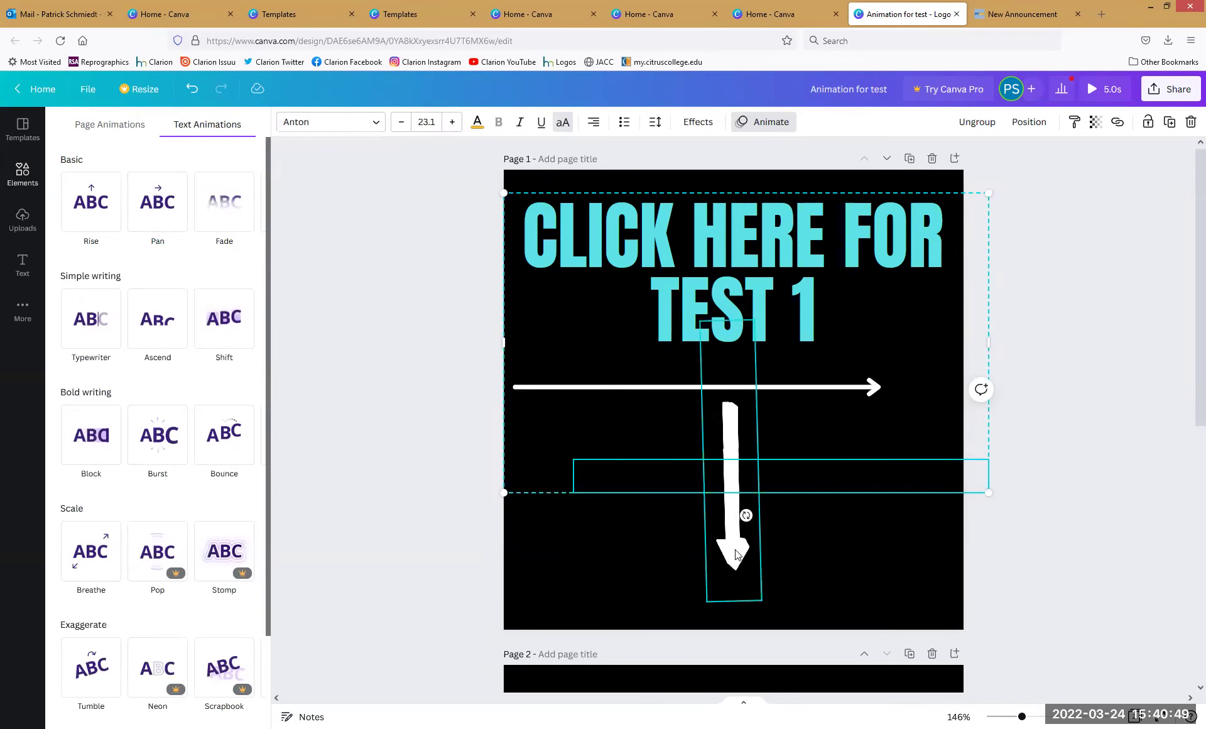
click(779, 654)
Apply the basic Pan animation to the horizontal arrow line and stretch its tip toward the page's lower right so it slopes downward
click(734, 391)
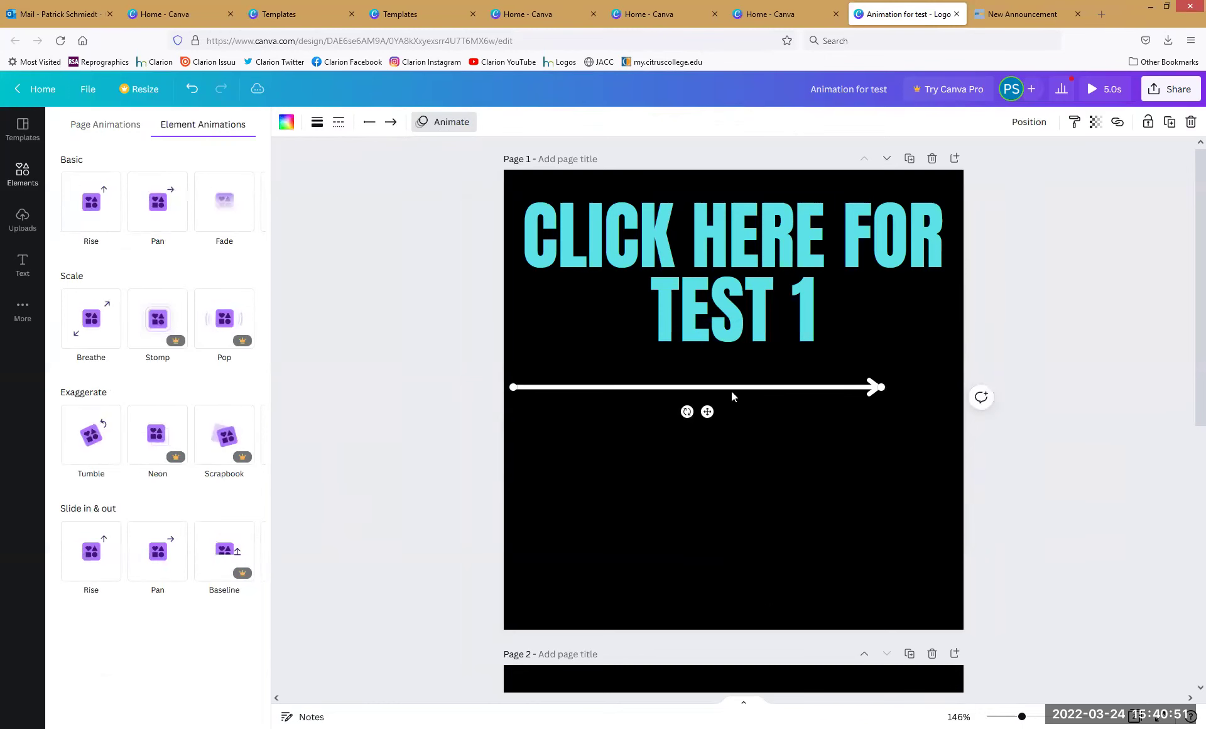
click(157, 214)
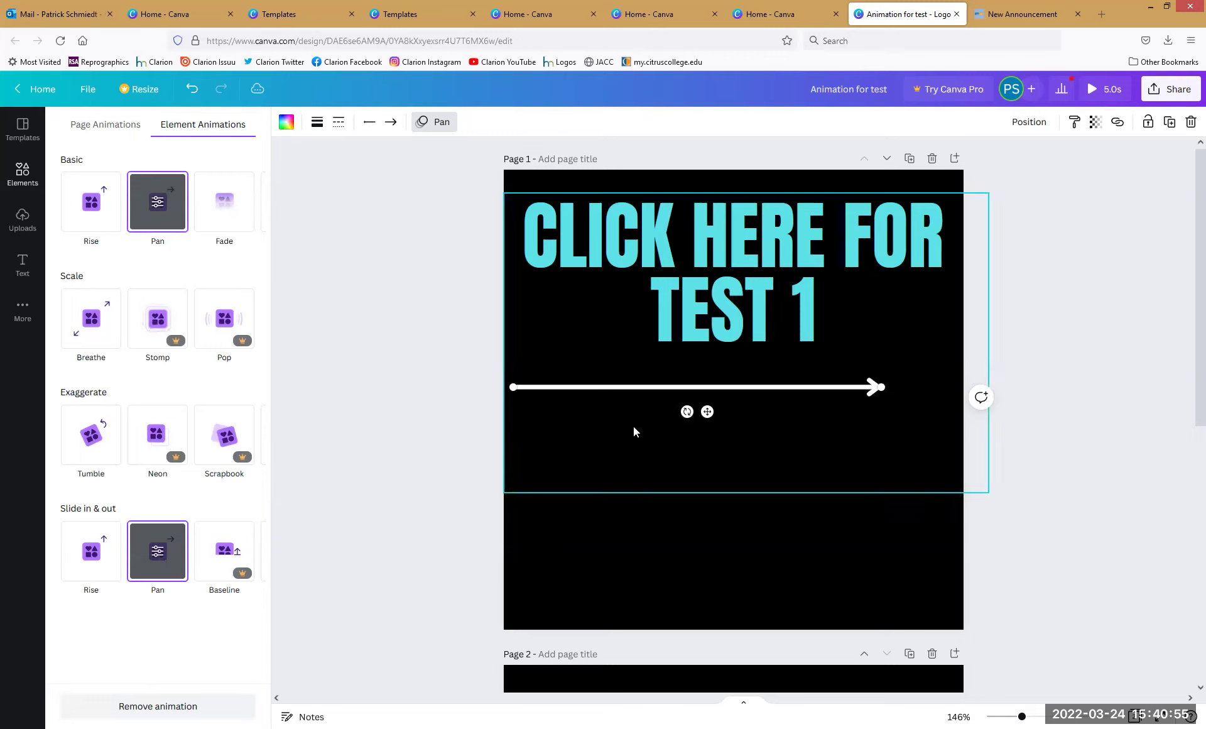
drag(904, 376, 941, 437)
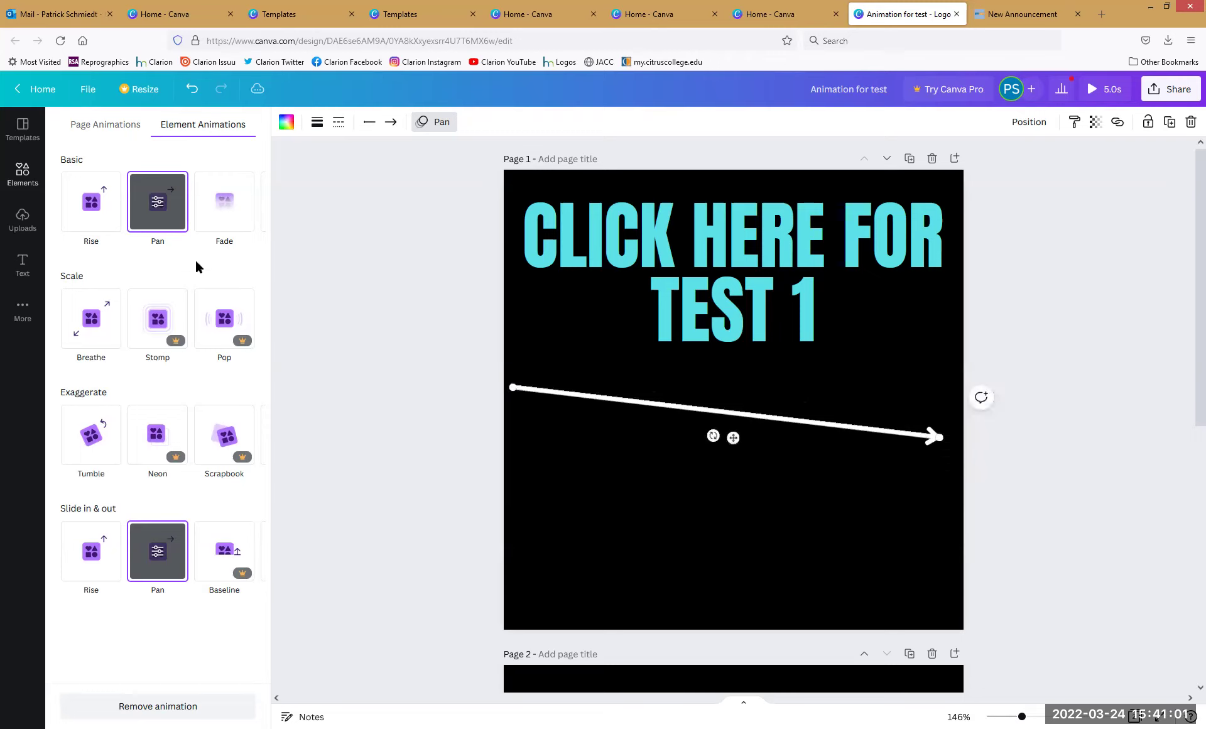
Give the arrow line a solid diamond end and color it red
click(391, 123)
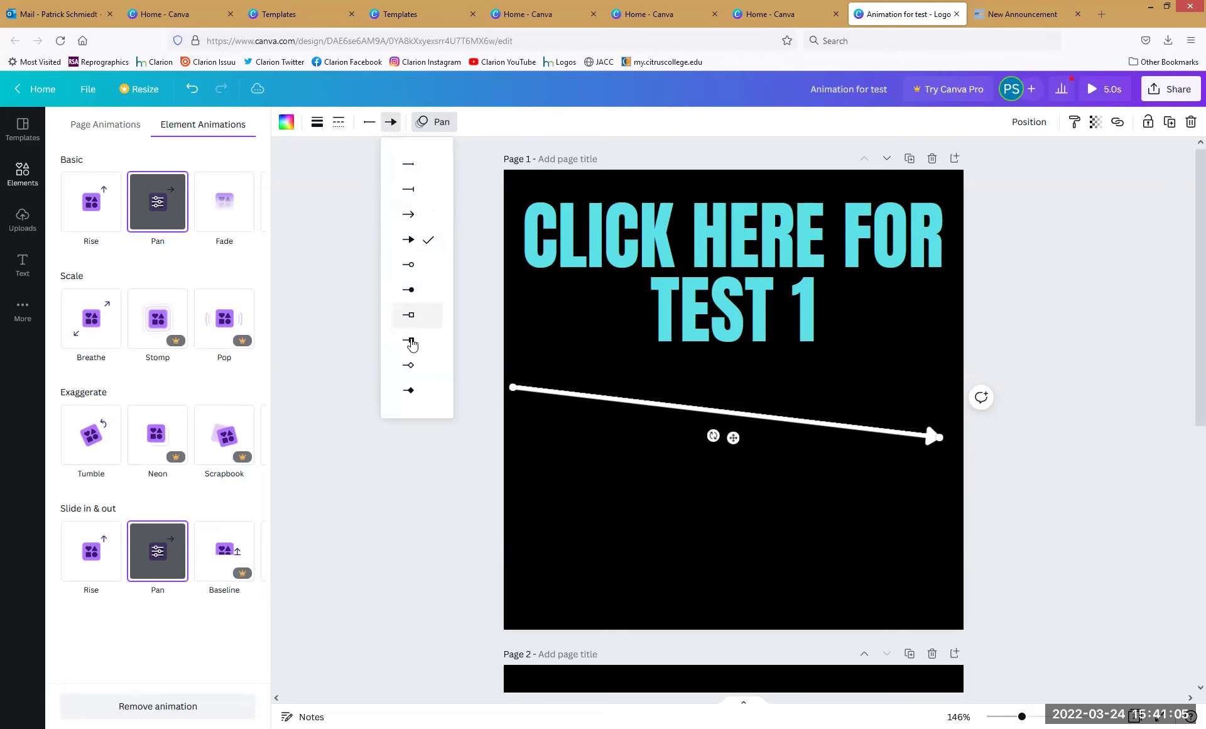
click(419, 393)
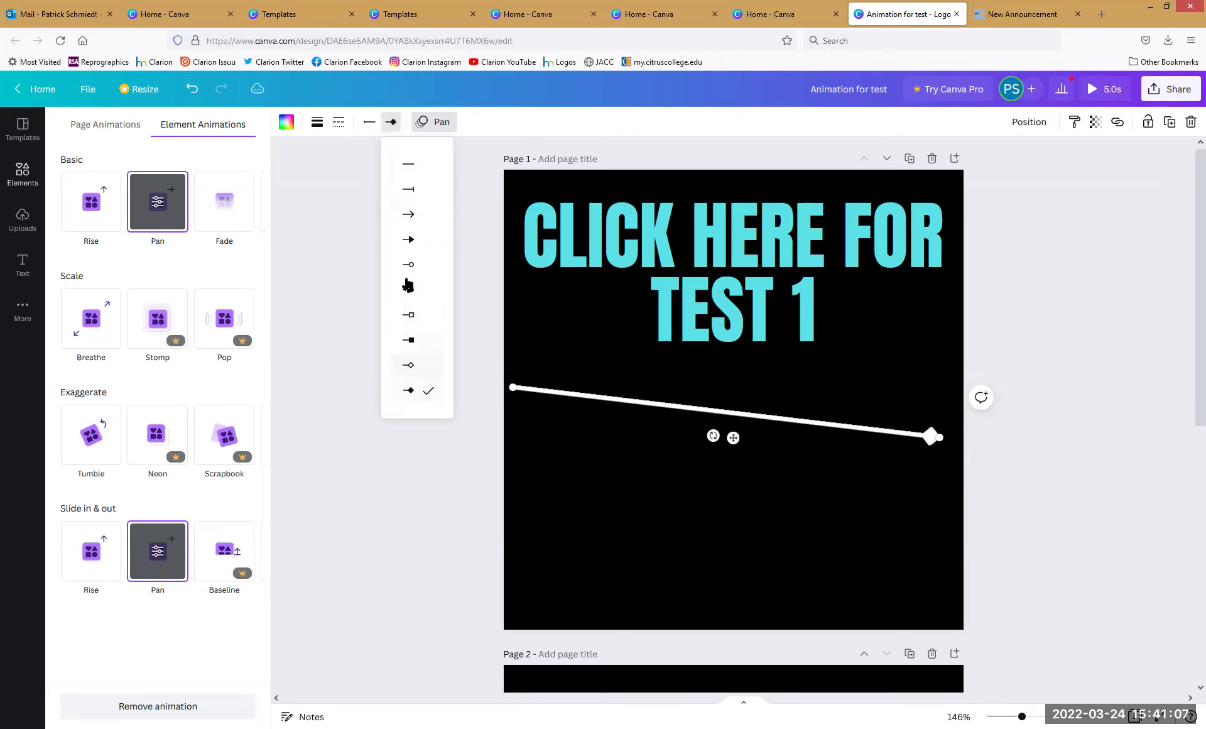
click(286, 123)
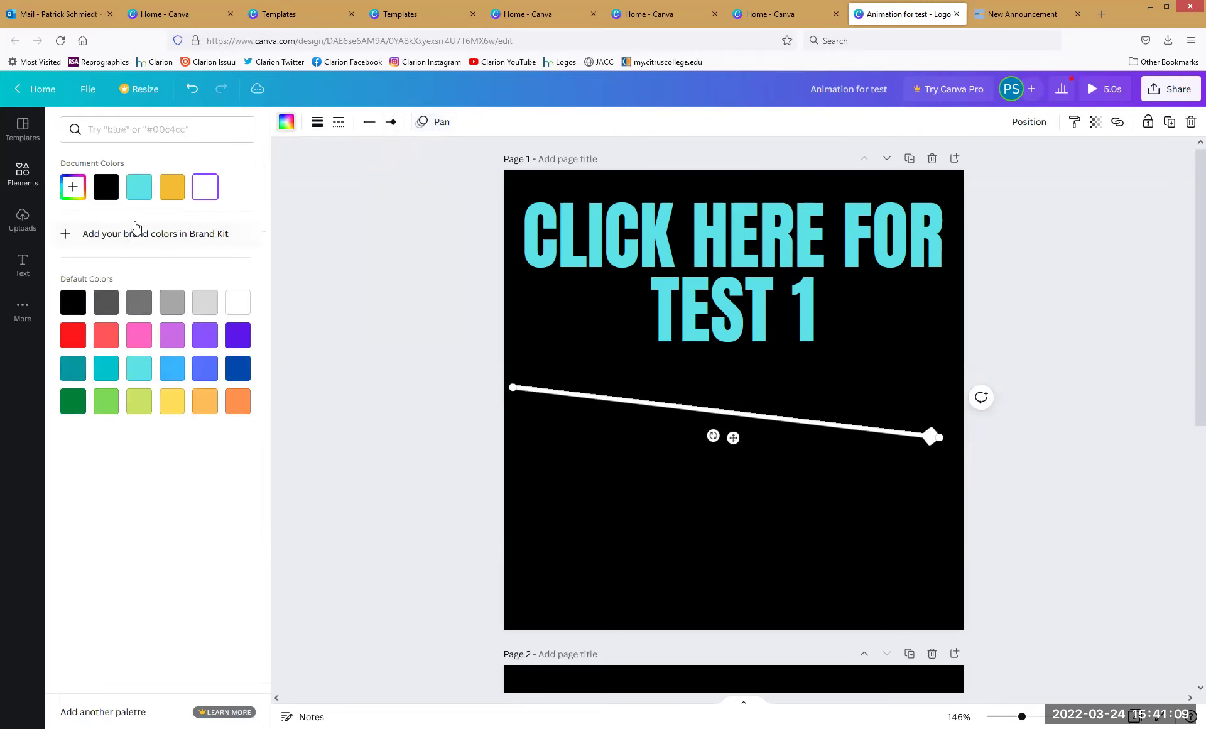
click(73, 339)
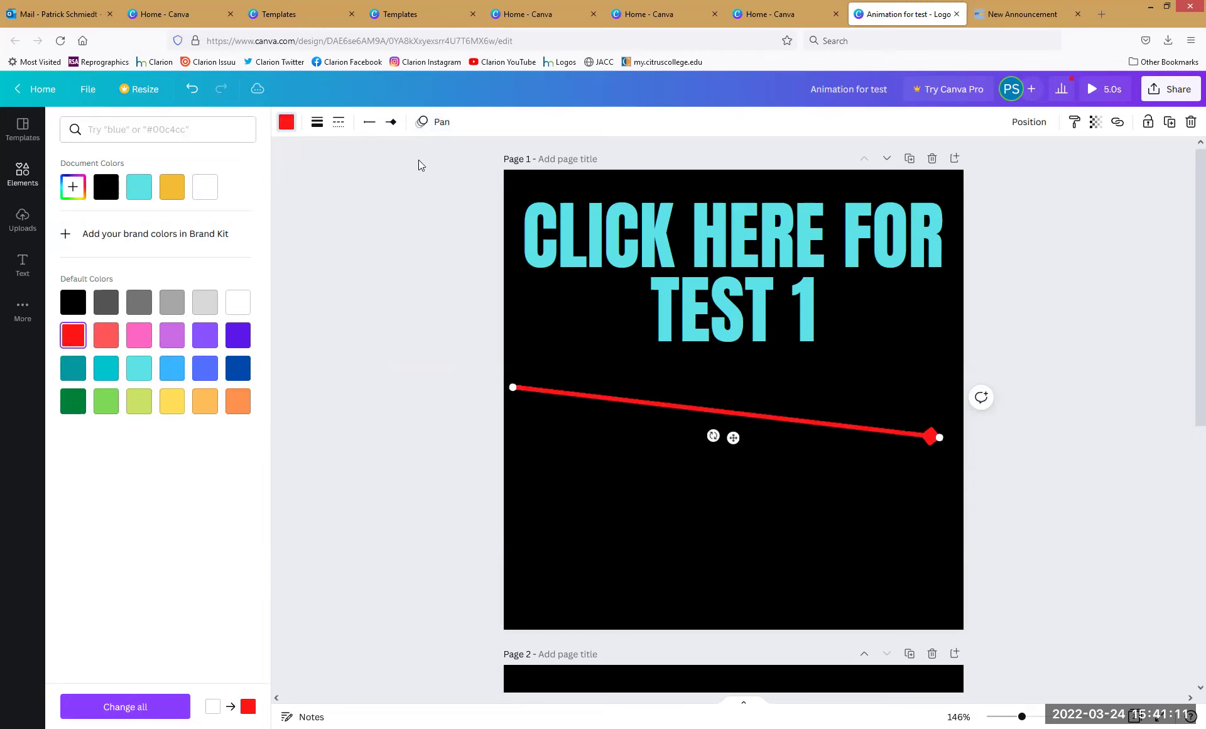
Set the red line's end to a solid triangular arrowhead and show its animation options
click(389, 122)
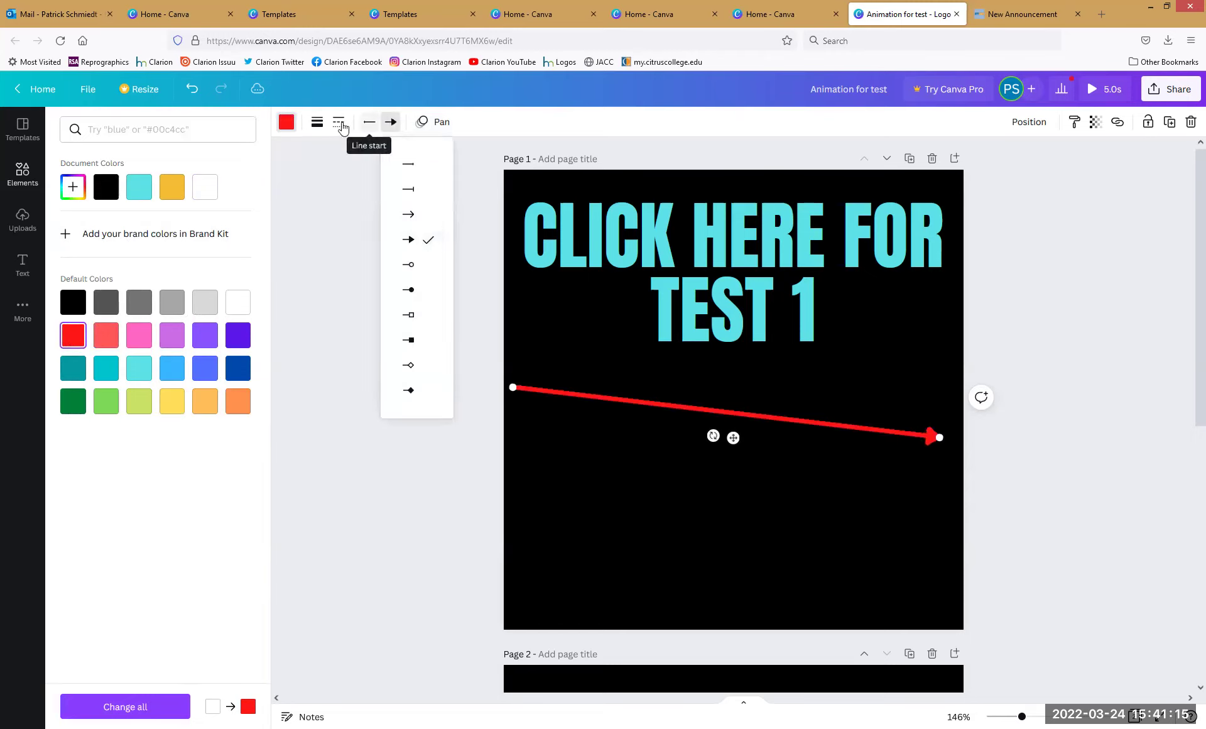
click(318, 180)
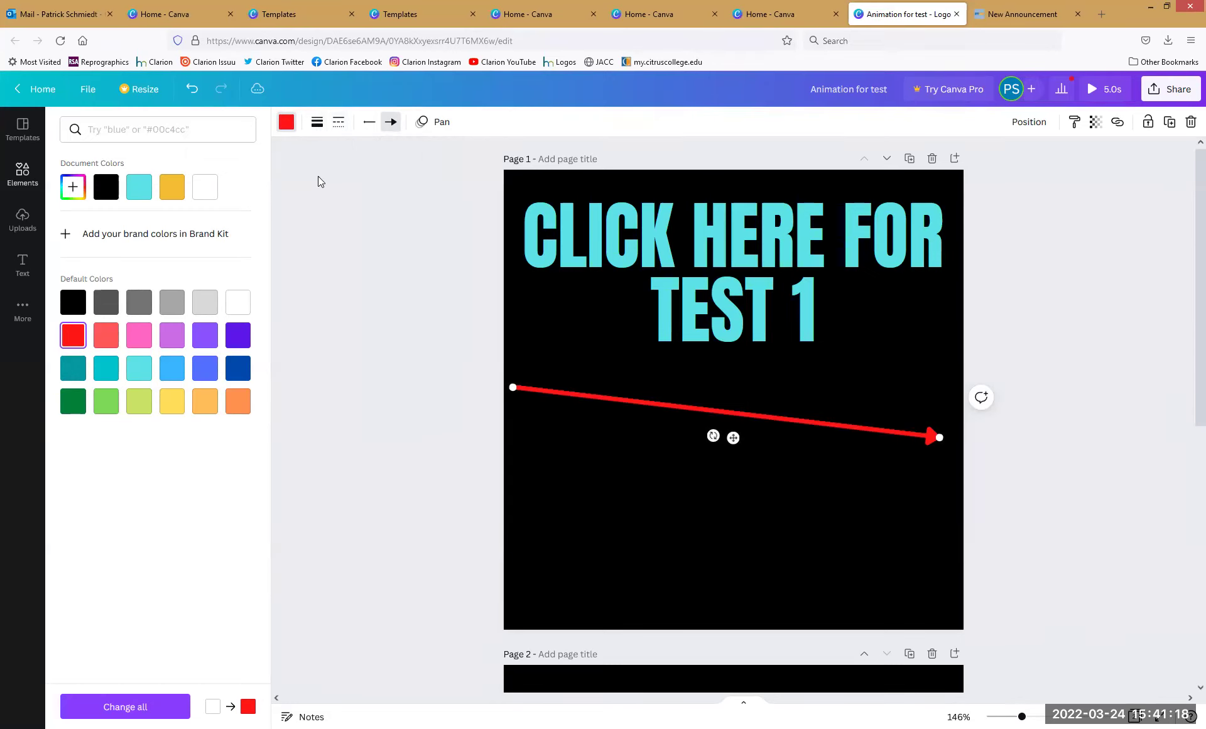
click(434, 123)
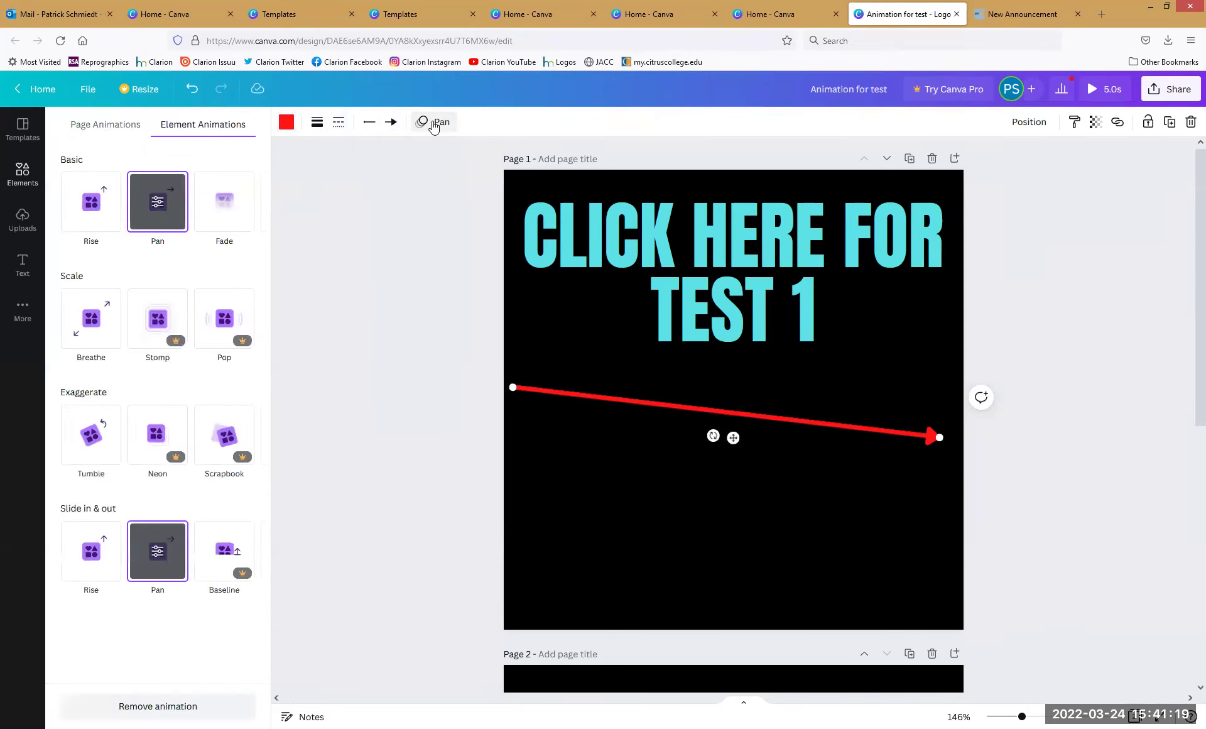
Apply the Rise animation to the red arrow, try it on enter and on exit, and set it to both
click(81, 216)
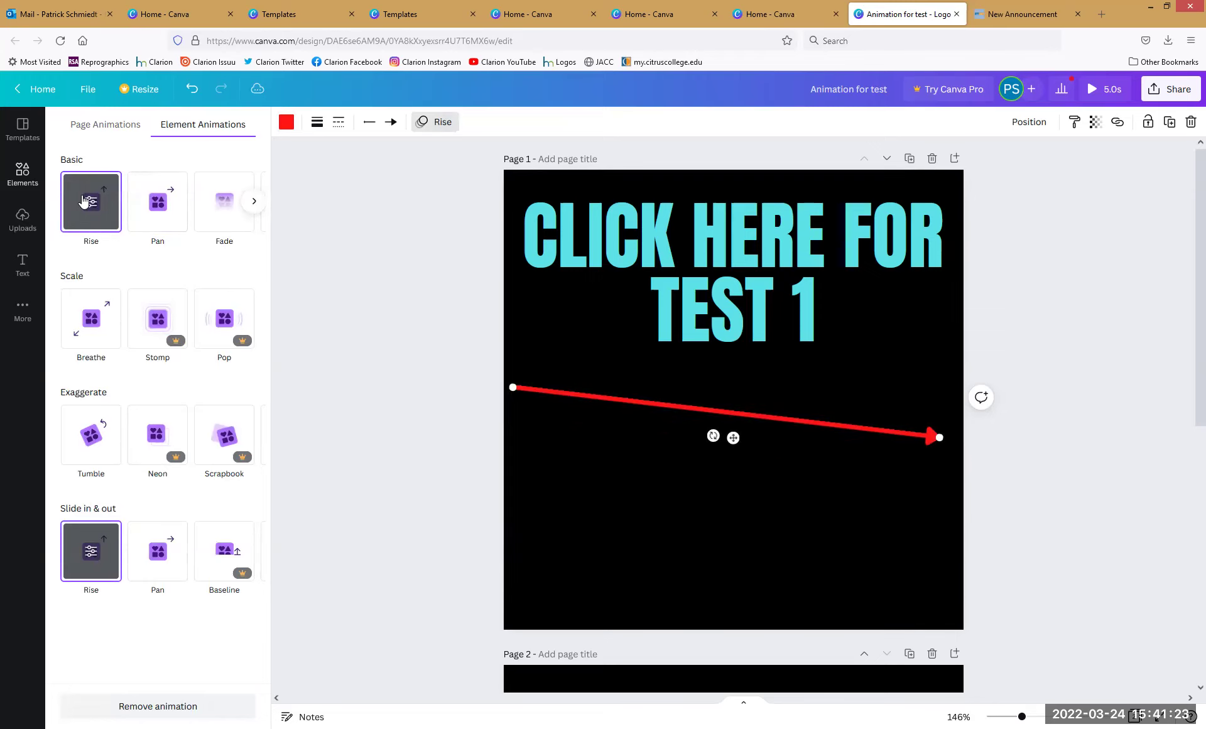
click(84, 201)
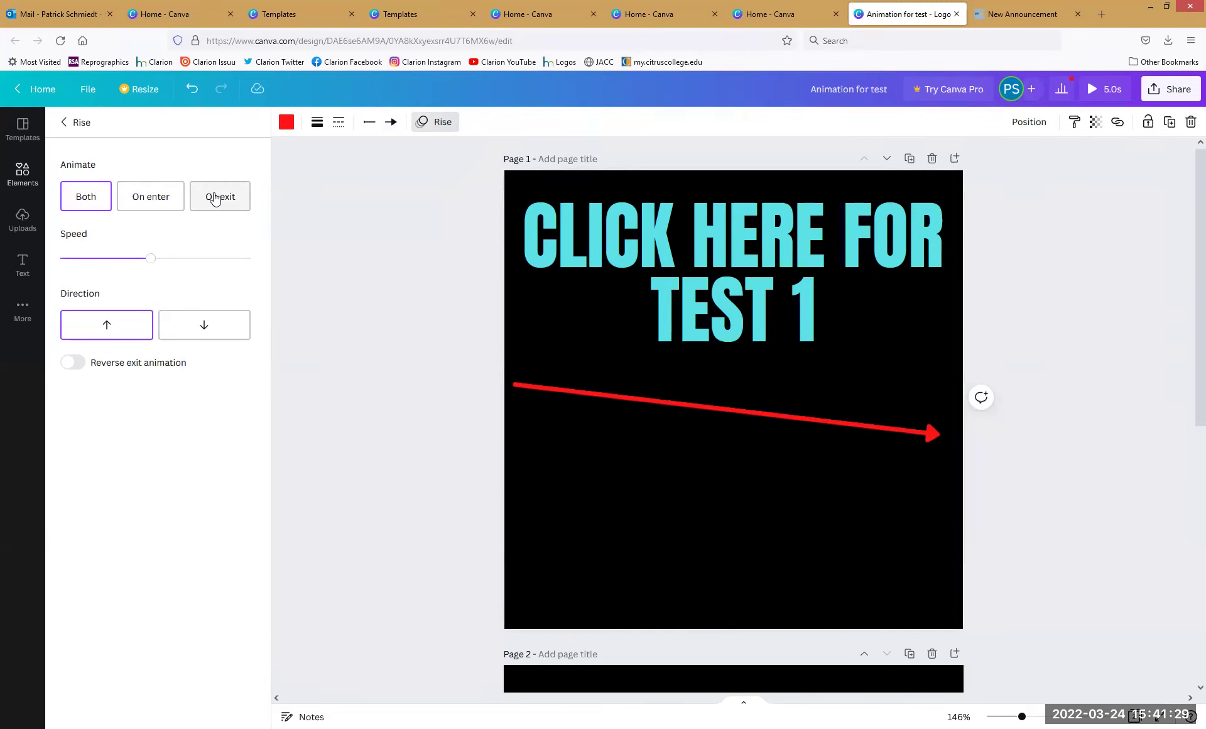
click(150, 198)
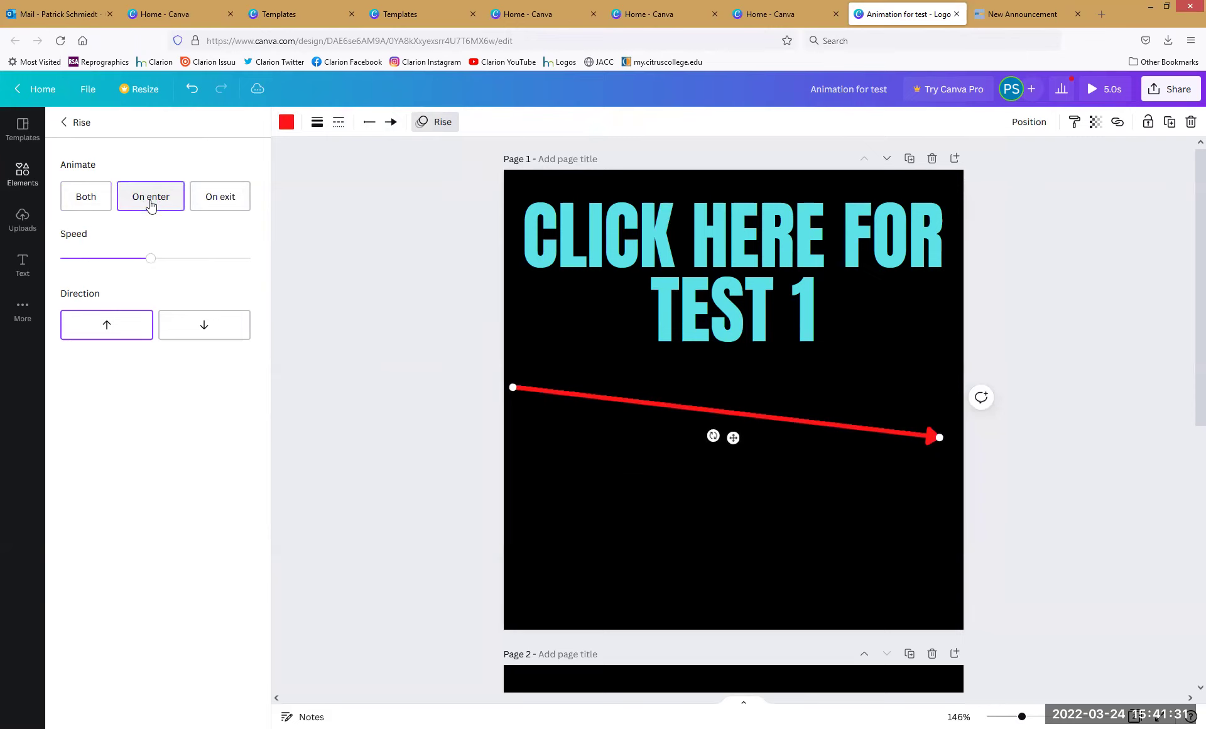
click(220, 196)
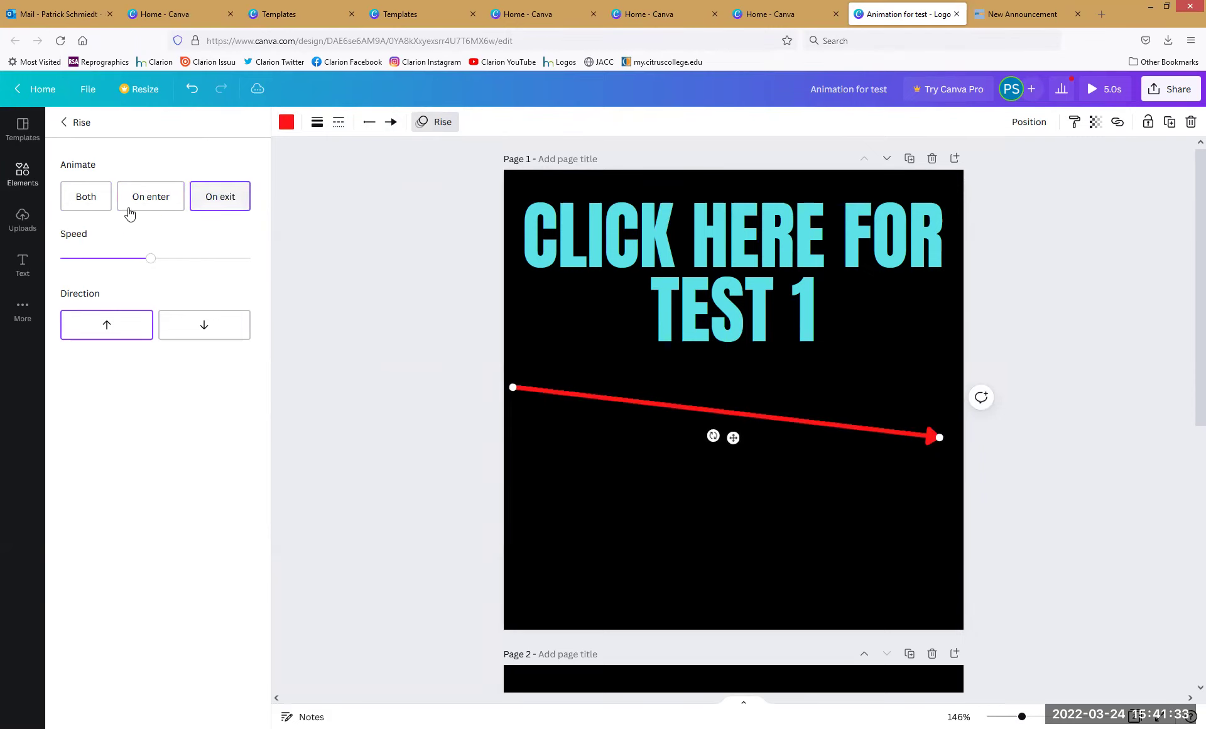
click(74, 209)
Try a faster downward Rise on the red arrow, and settle on the upward direction with a slow speed
drag(149, 260, 197, 259)
click(167, 325)
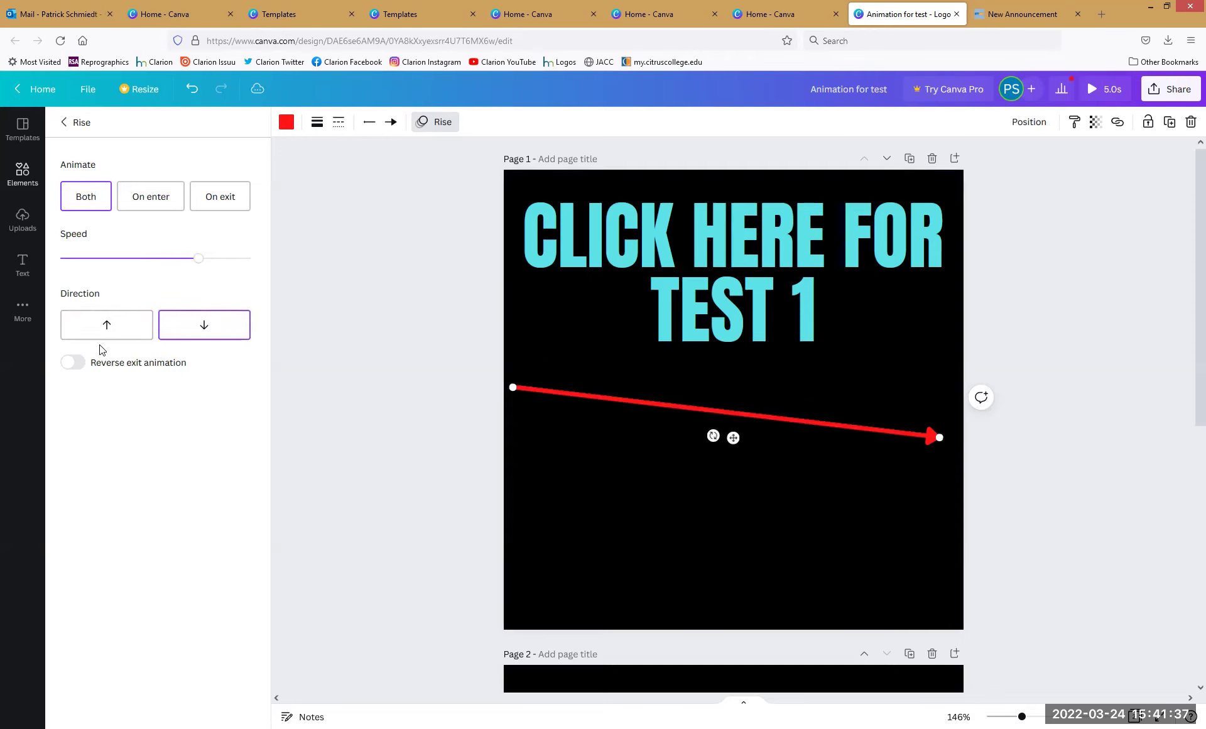
click(104, 325)
drag(198, 259, 100, 258)
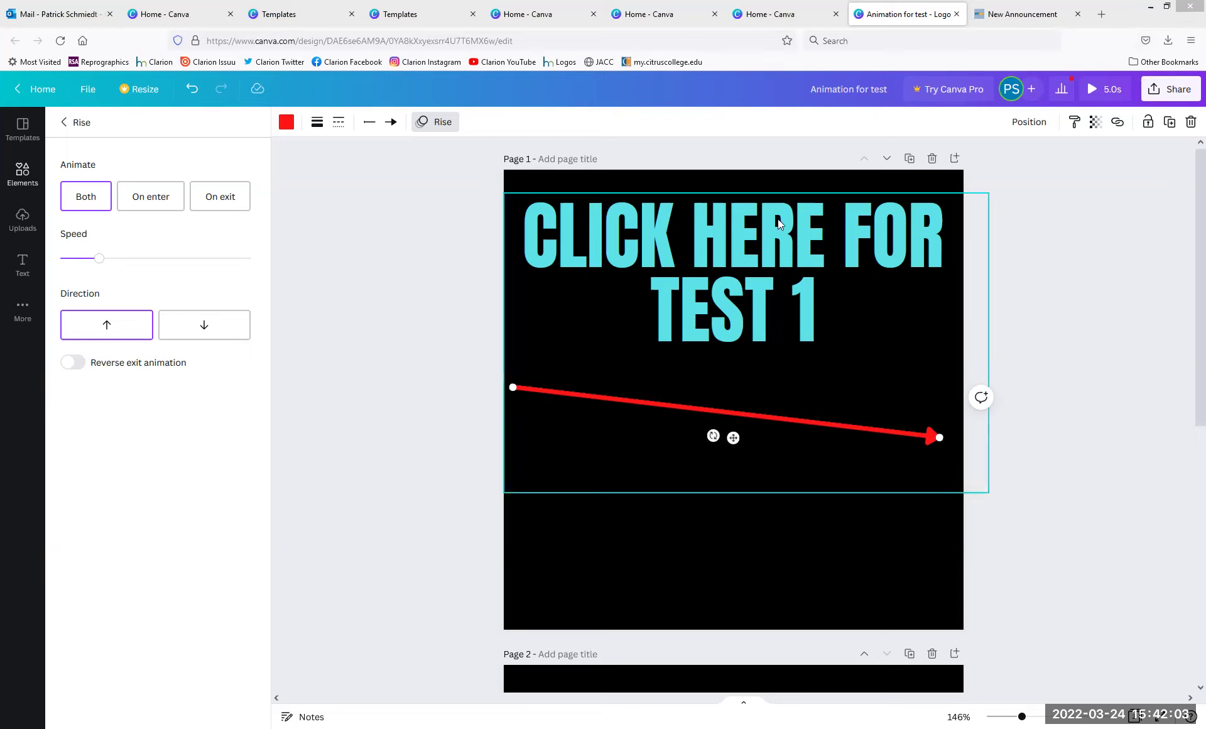
click(64, 122)
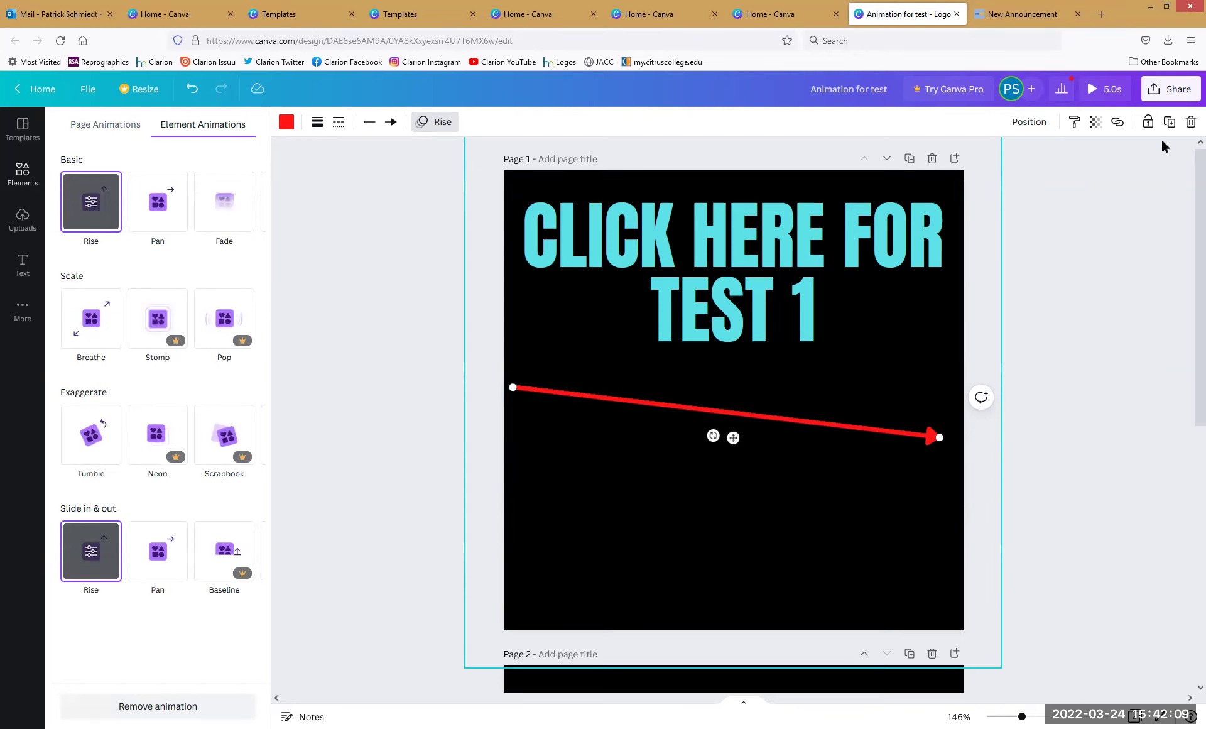
Show the file download options for the Animation for test design
click(1175, 93)
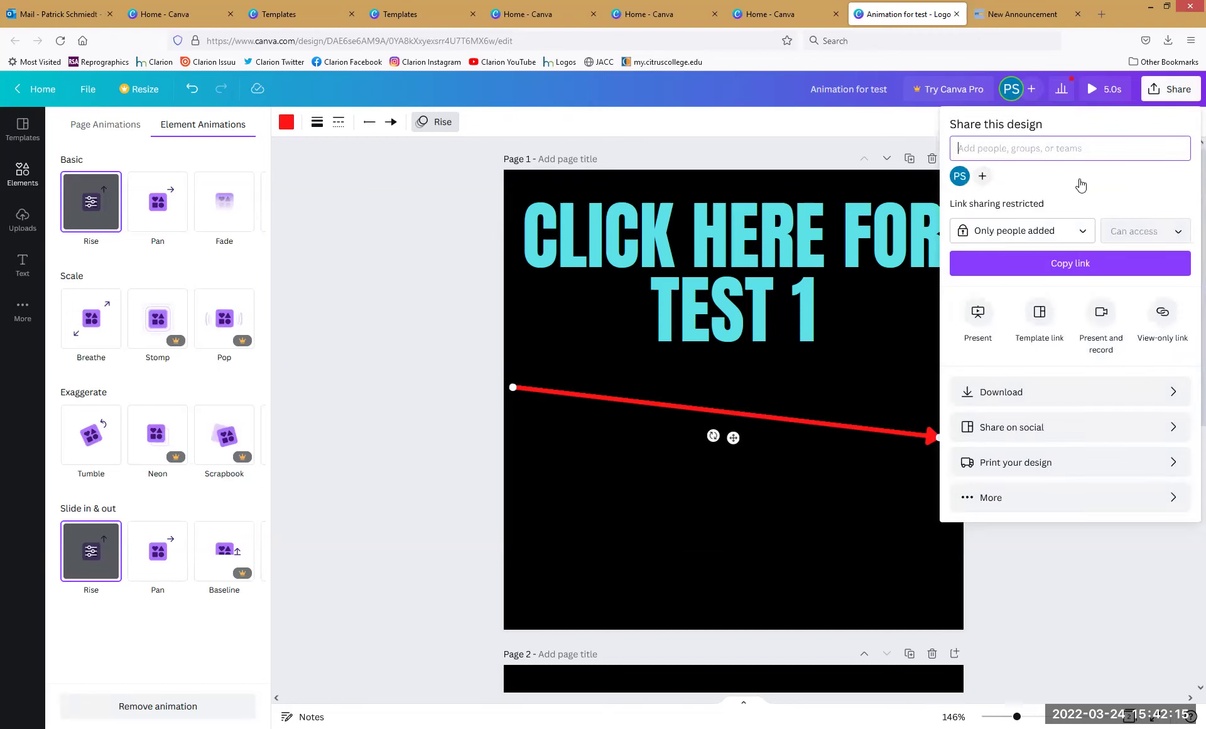
click(983, 394)
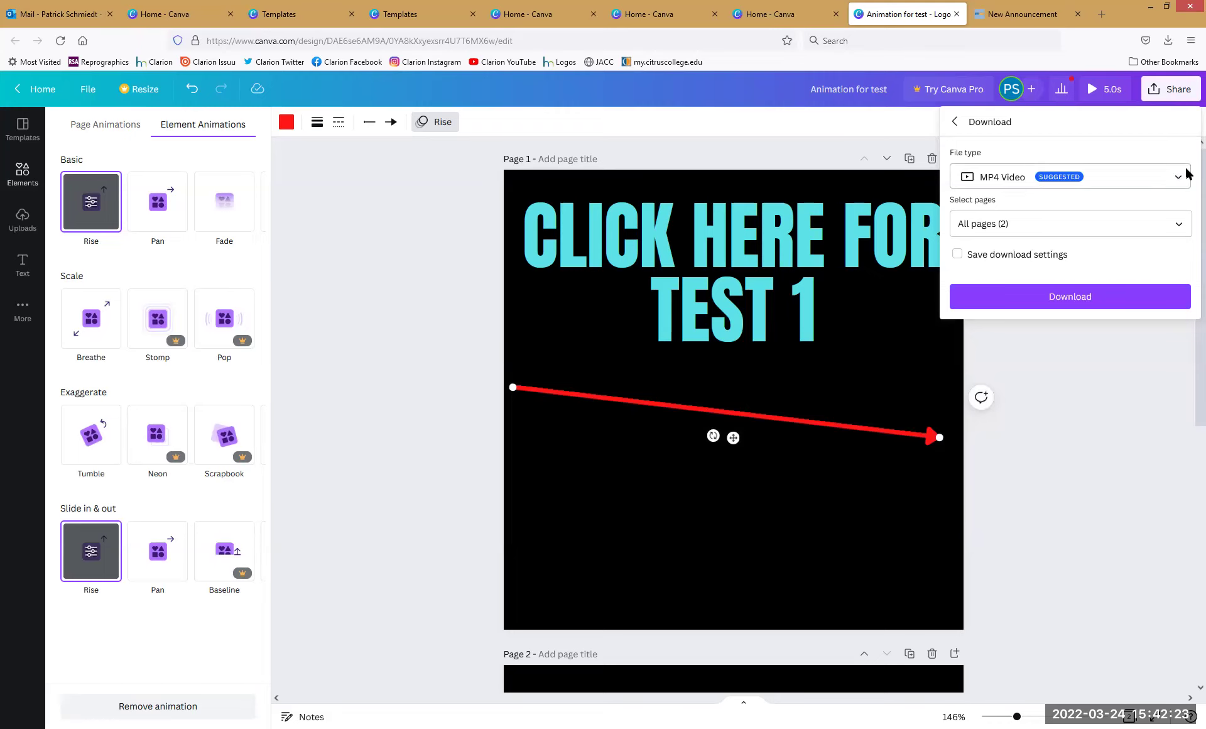
click(435, 122)
Open the Good Friday (Flyer) design from the recent designs and download it as a PNG
click(51, 93)
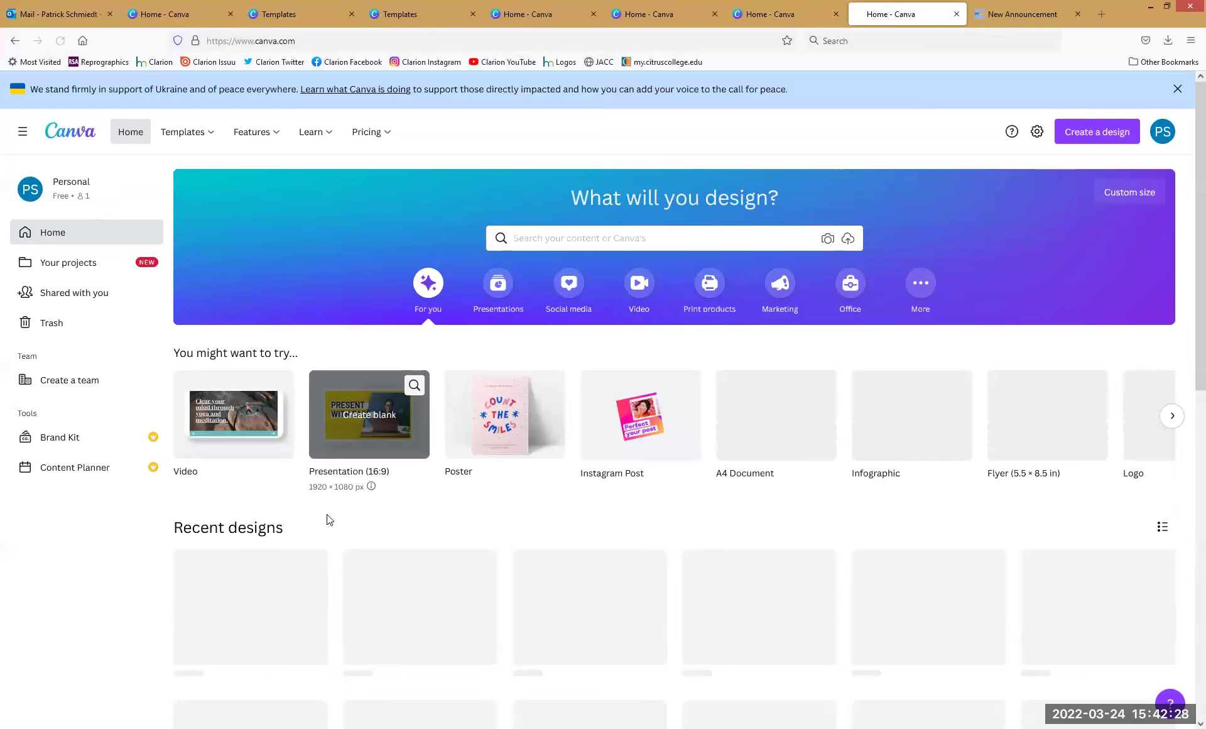
click(415, 633)
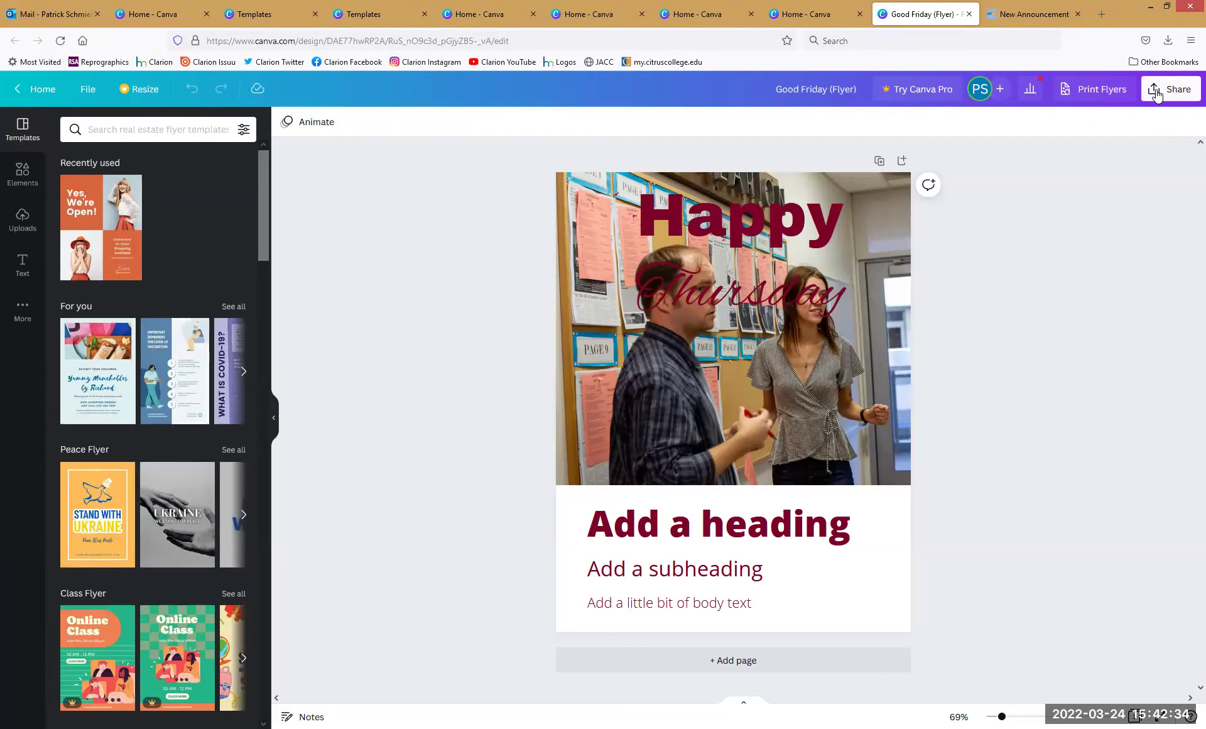
click(1156, 91)
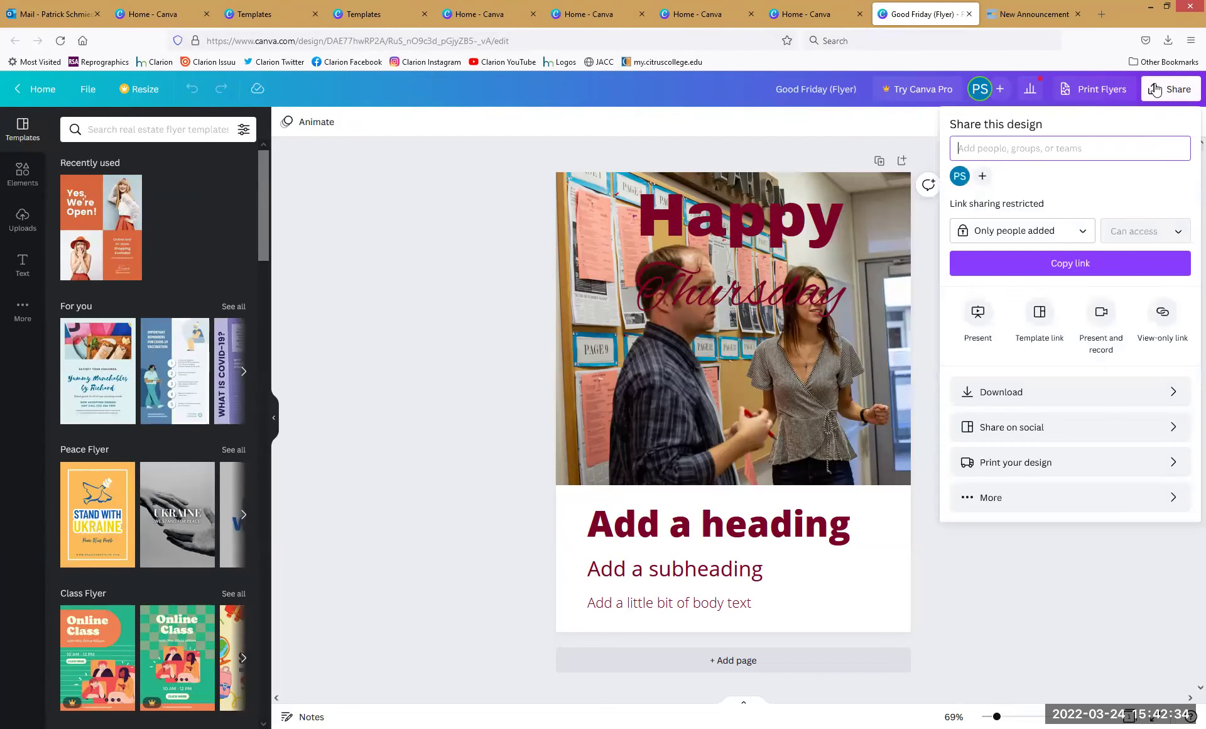
click(990, 396)
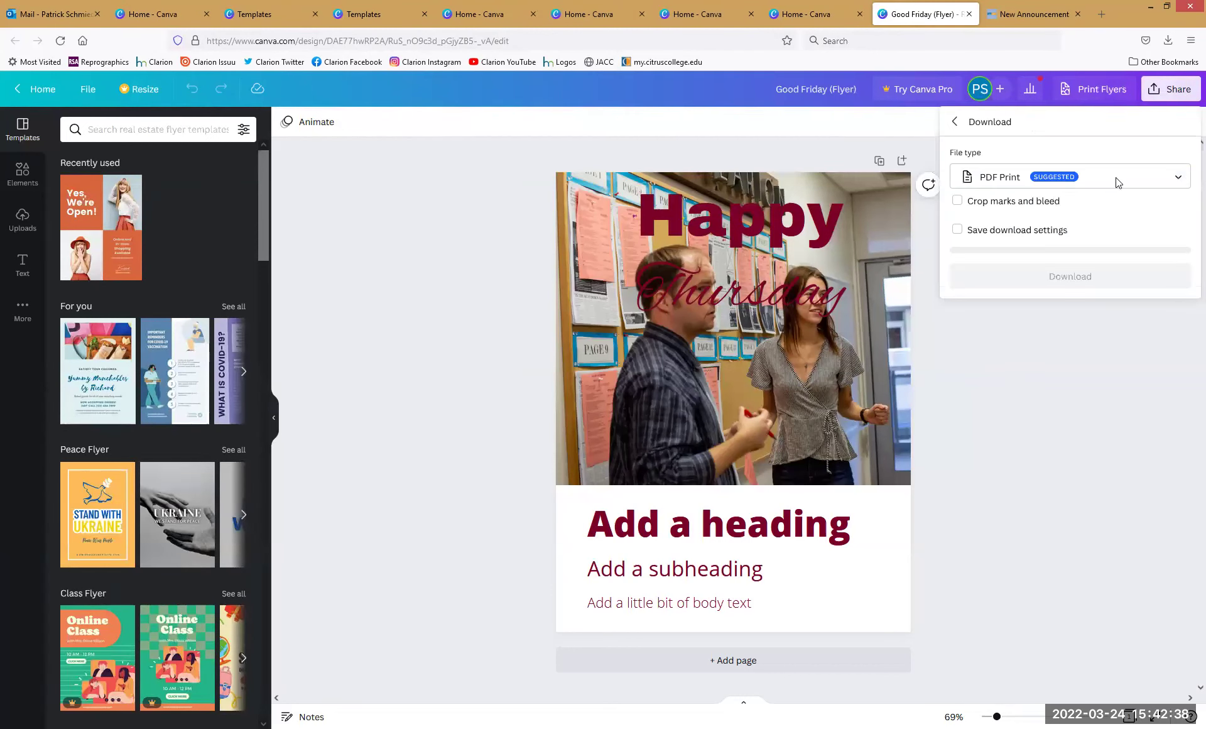
click(1186, 180)
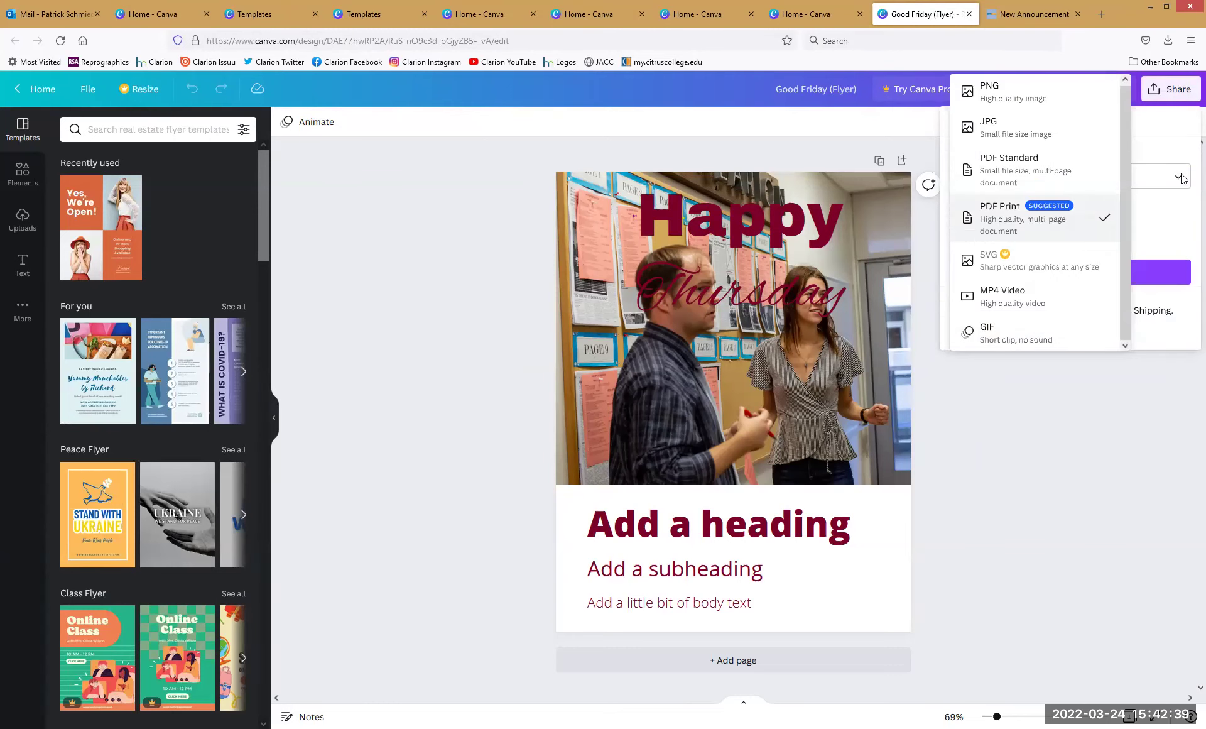
click(1024, 102)
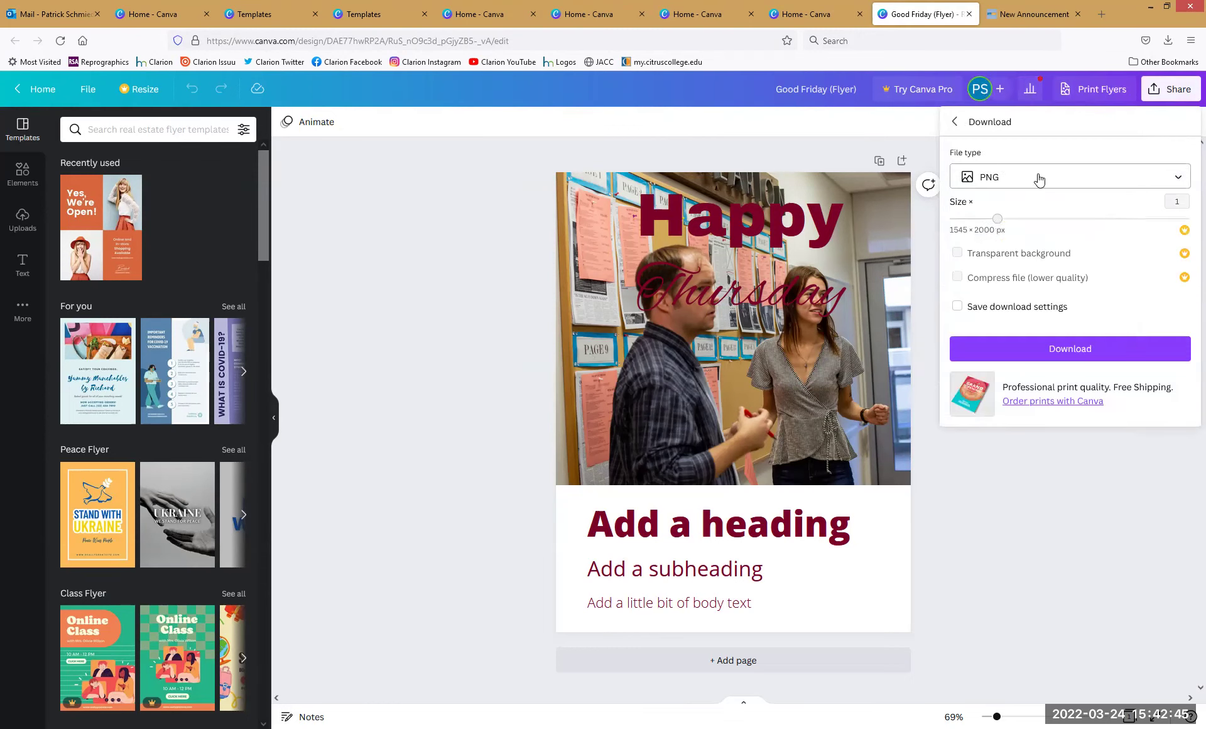
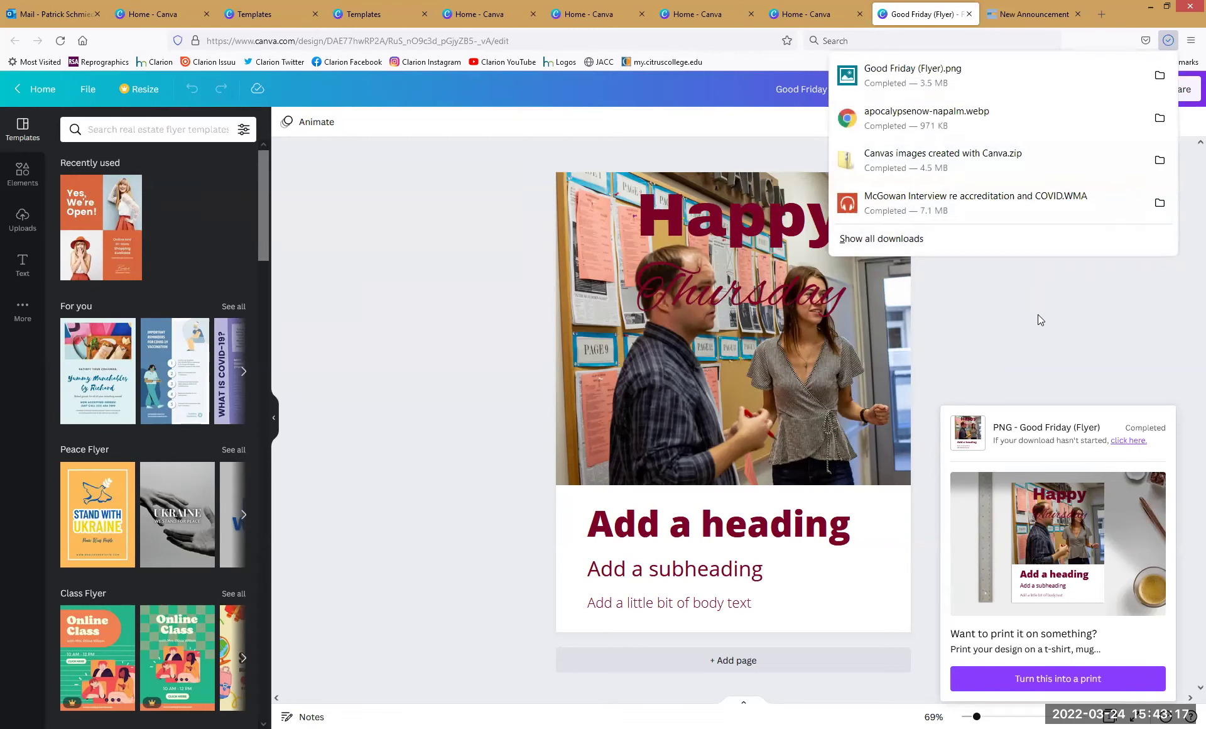
click(1051, 386)
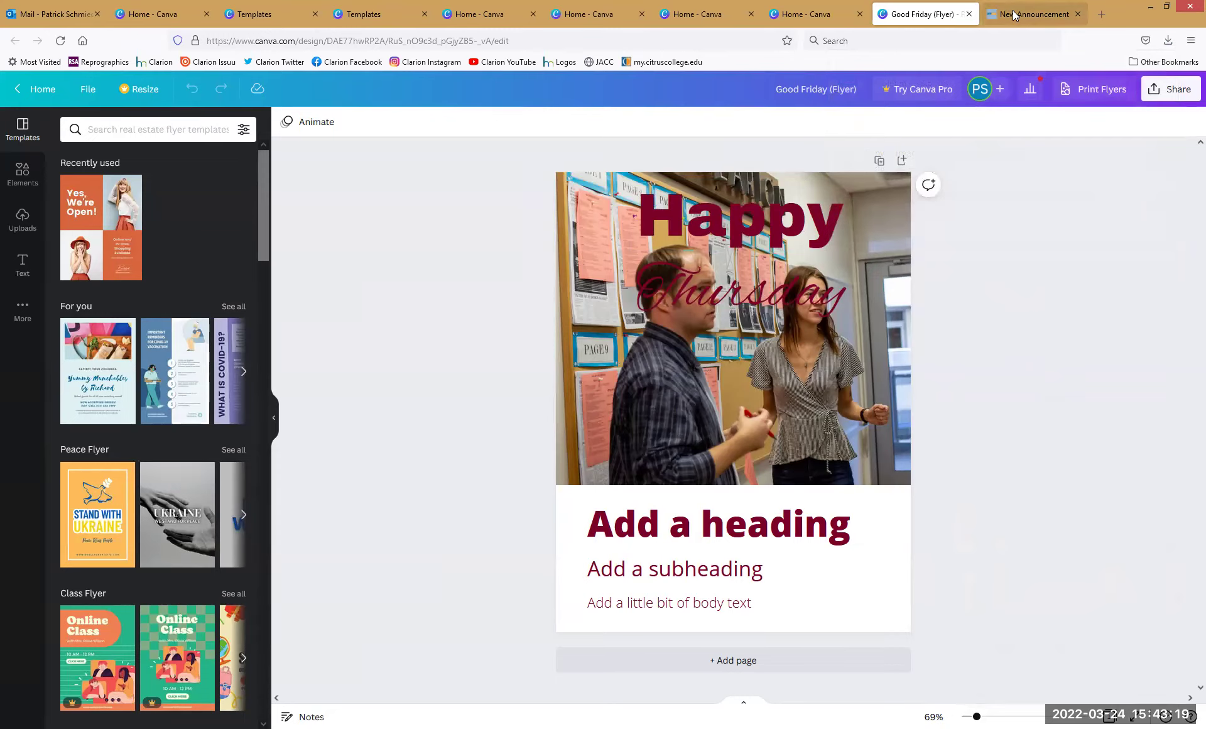
Switch to the new Canvas announcement for COMM 250 and title it "Ignore this if I actually post it"
click(1015, 14)
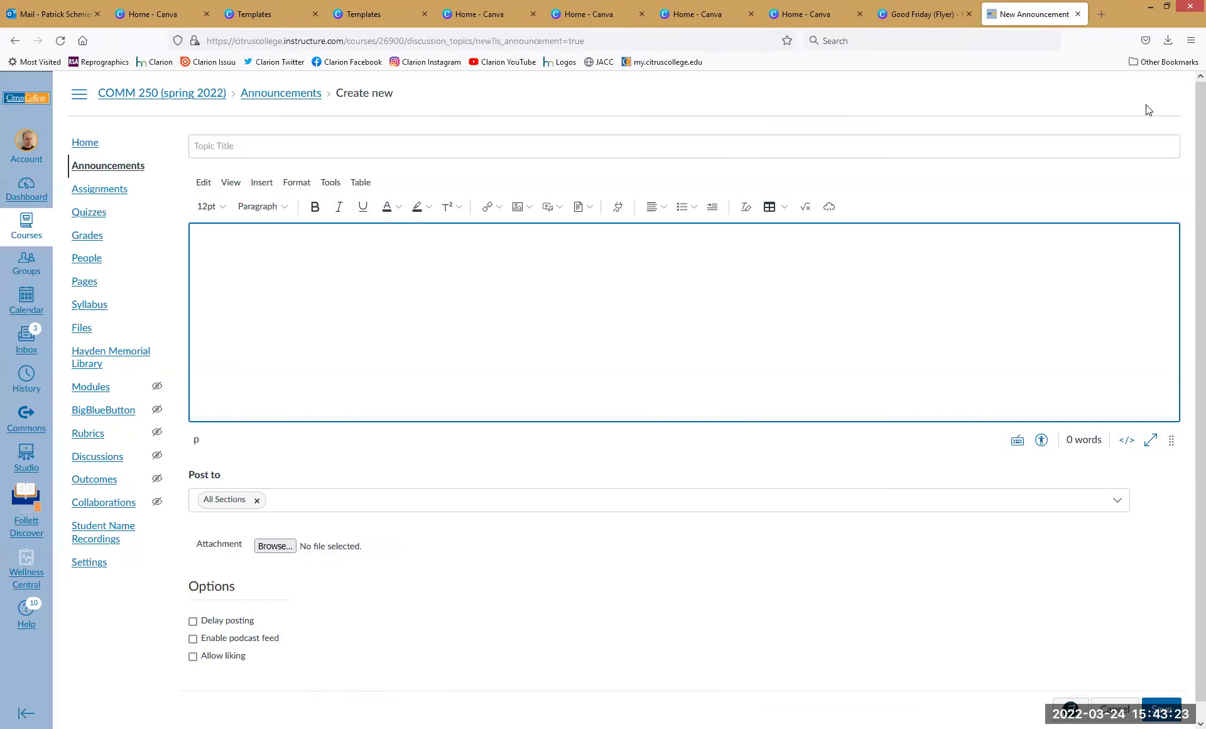
click(283, 140)
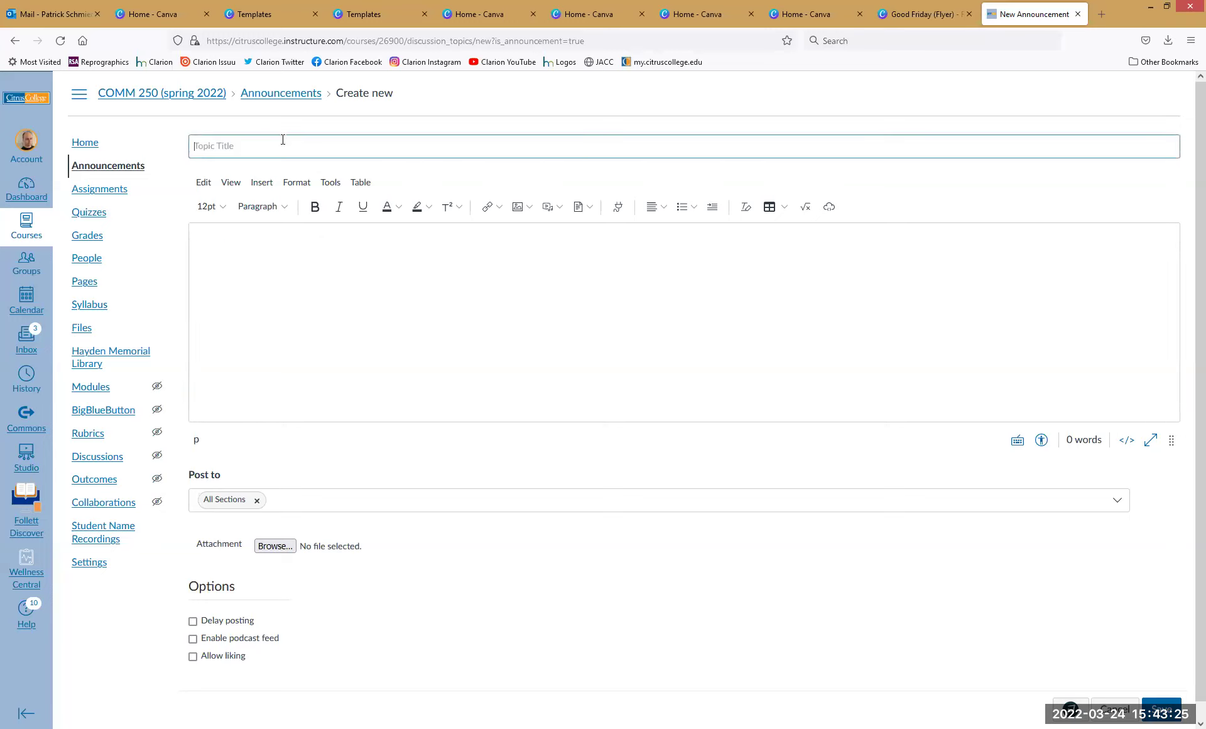
text(Ignore this if I actually post it)
Upload Good Friday (Flyer).png from the Downloads folder as an image for the announcement body
click(377, 321)
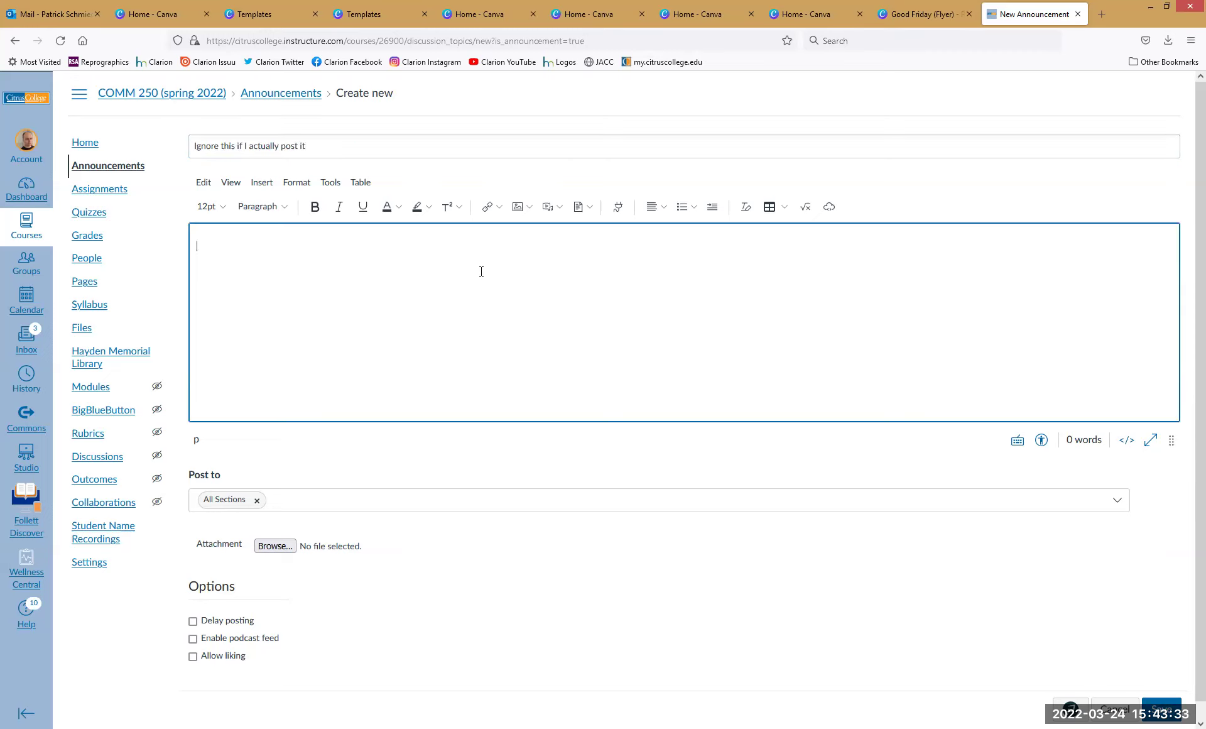
click(517, 207)
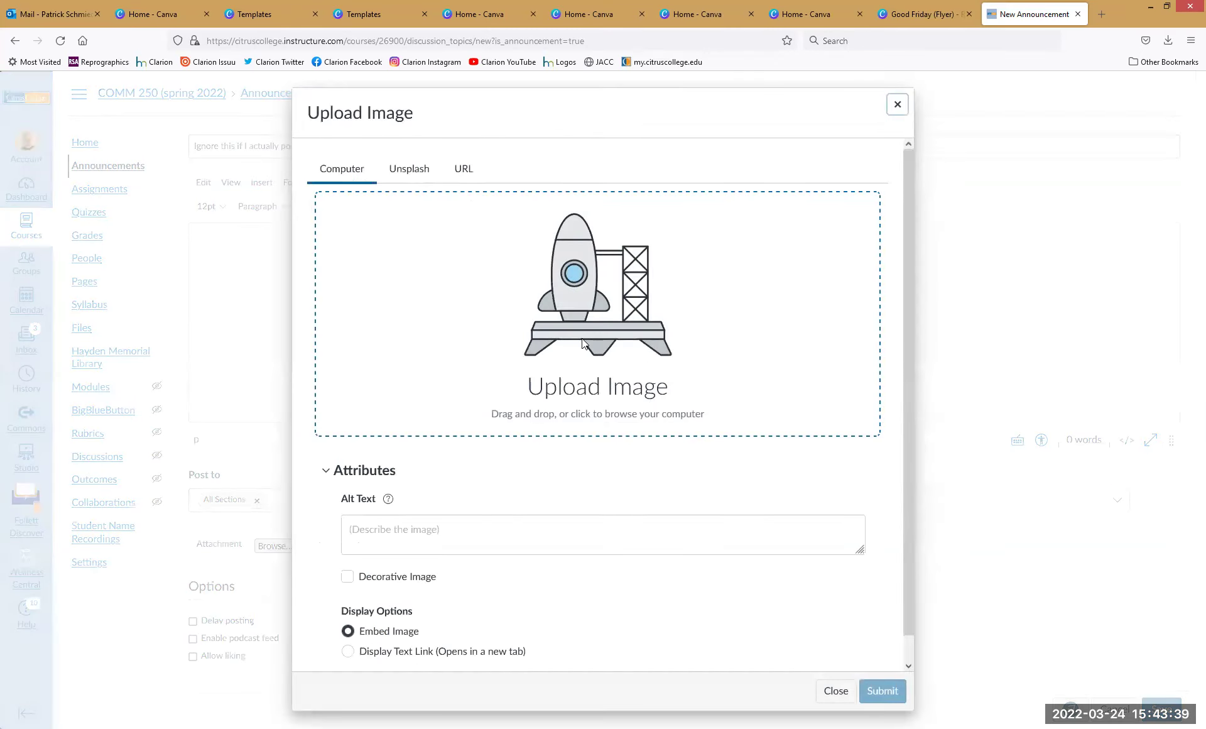
click(343, 233)
click(55, 102)
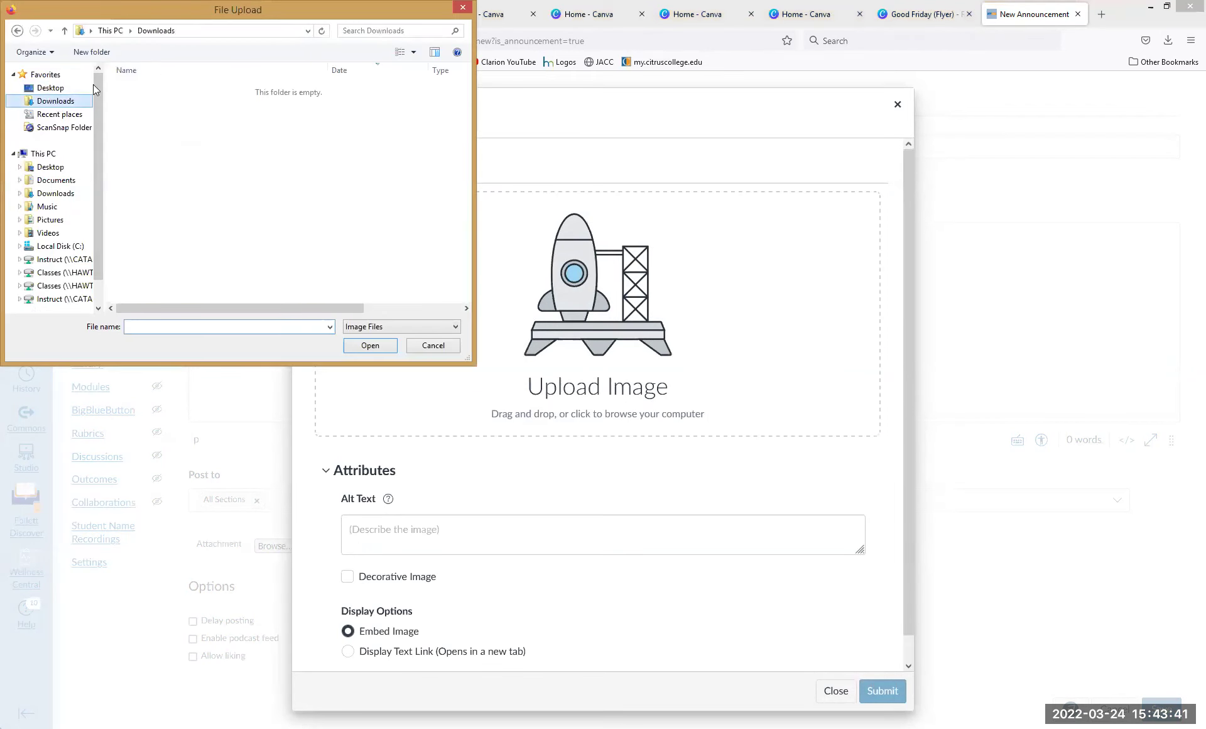
click(148, 92)
click(370, 345)
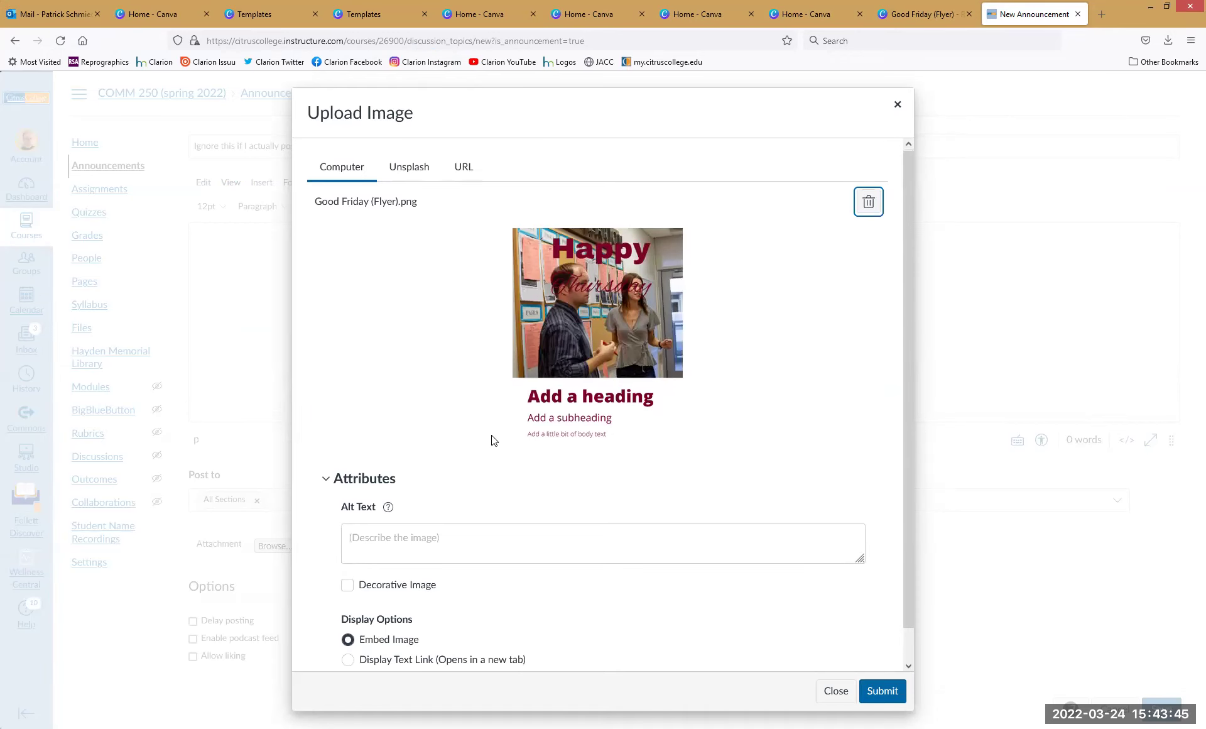
Add the alt text "A really poorly designed flyer. Says "Happy Thursday" with a photo of" plus the two people's first names, and embed the image
scroll(492, 439, down, 1)
click(446, 516)
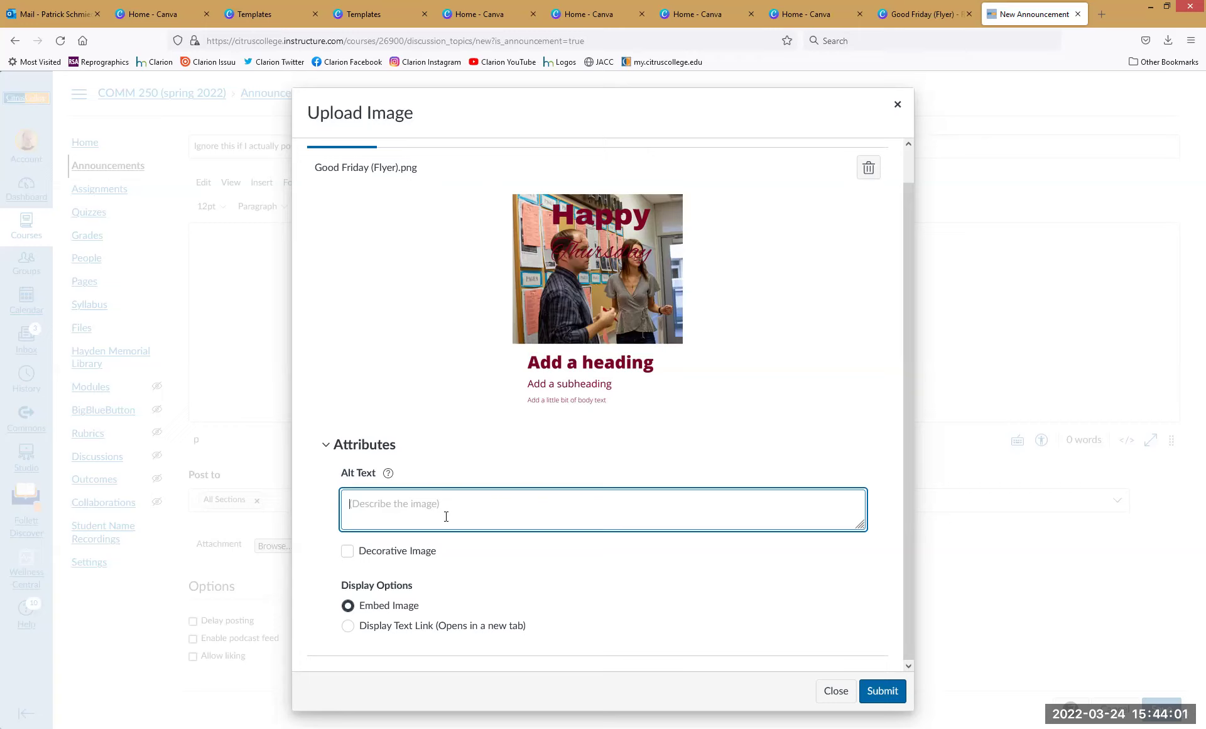
text(A )
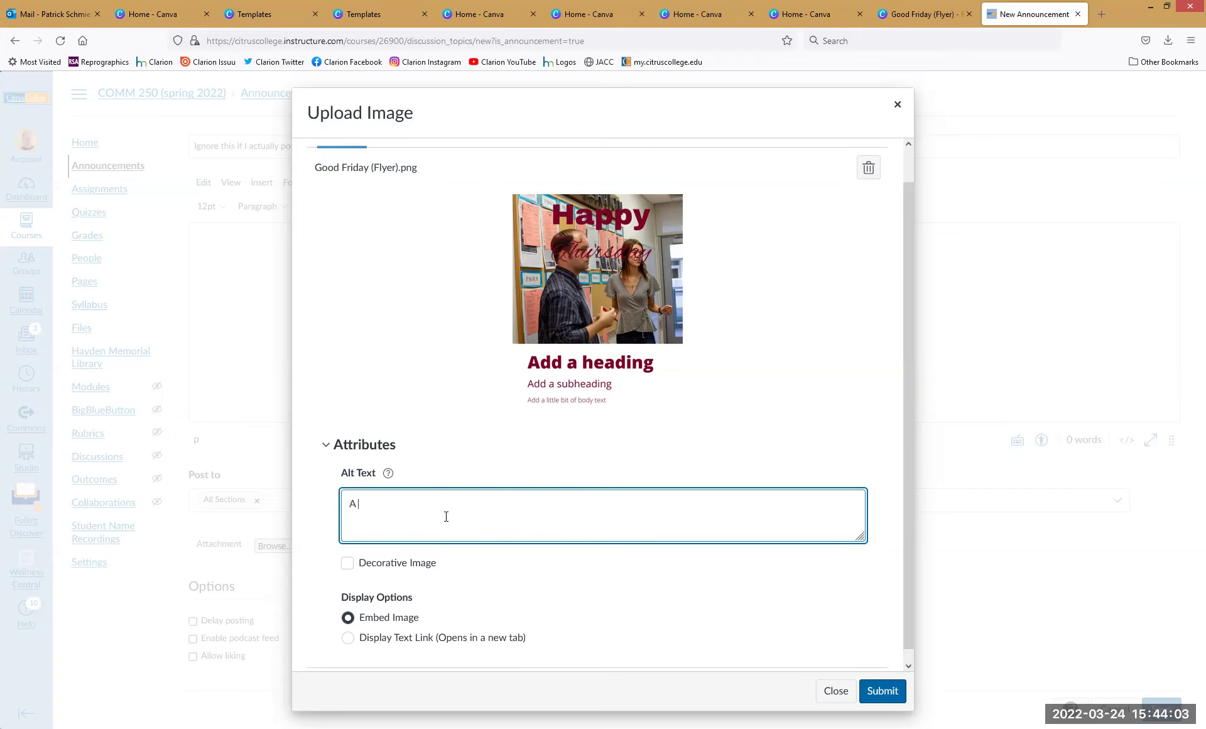
text(really poorly designed flyer)
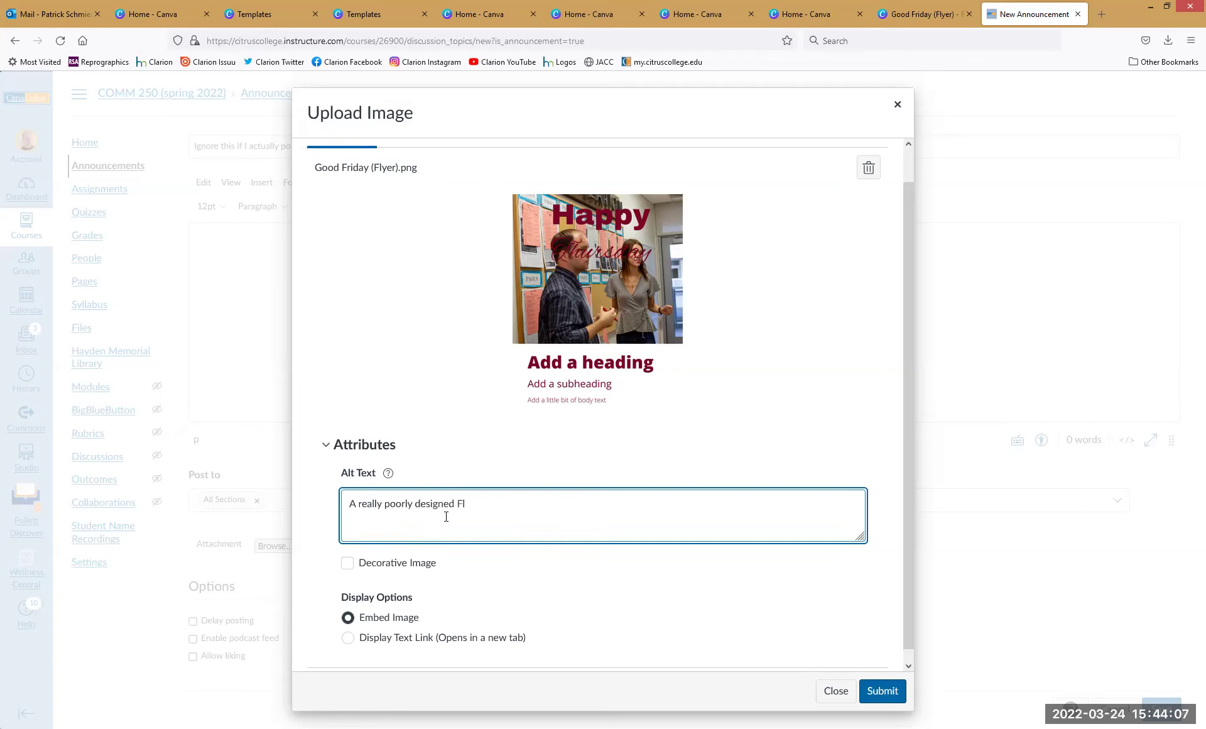
text(. Says "A)
key(BackSpace)
text(Happy Thur)
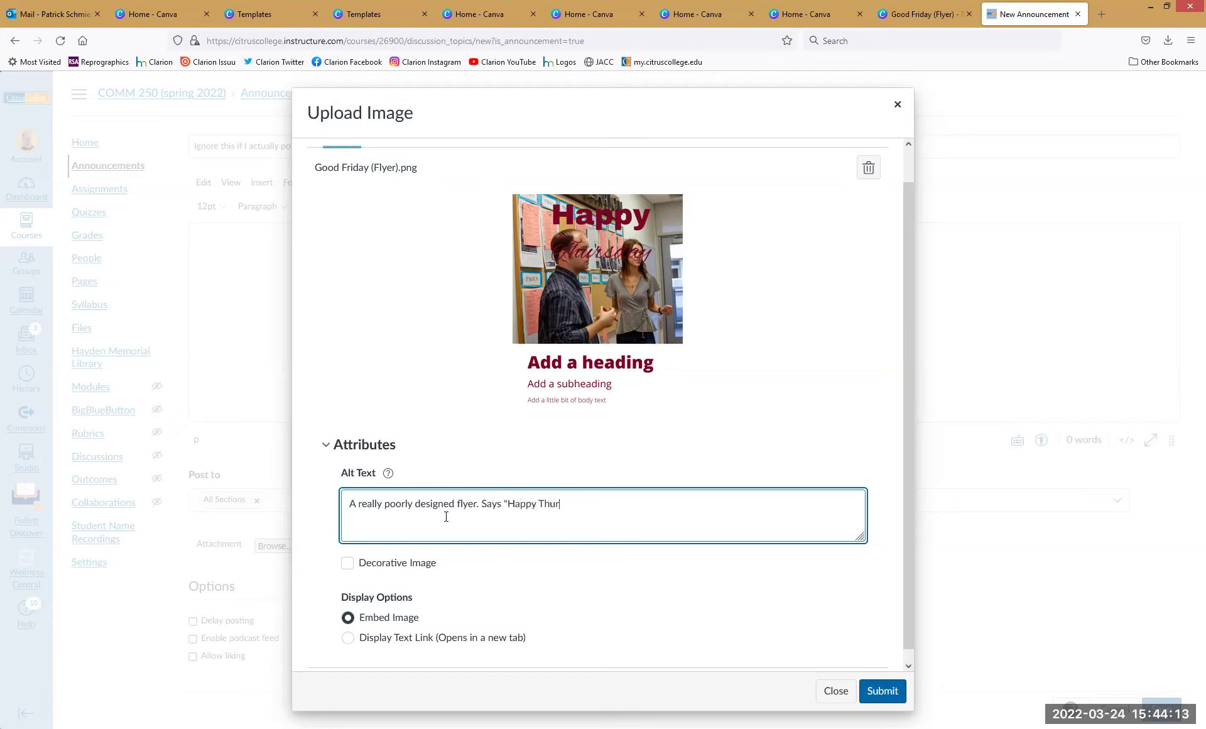
text(sday" with a photo of Patr)
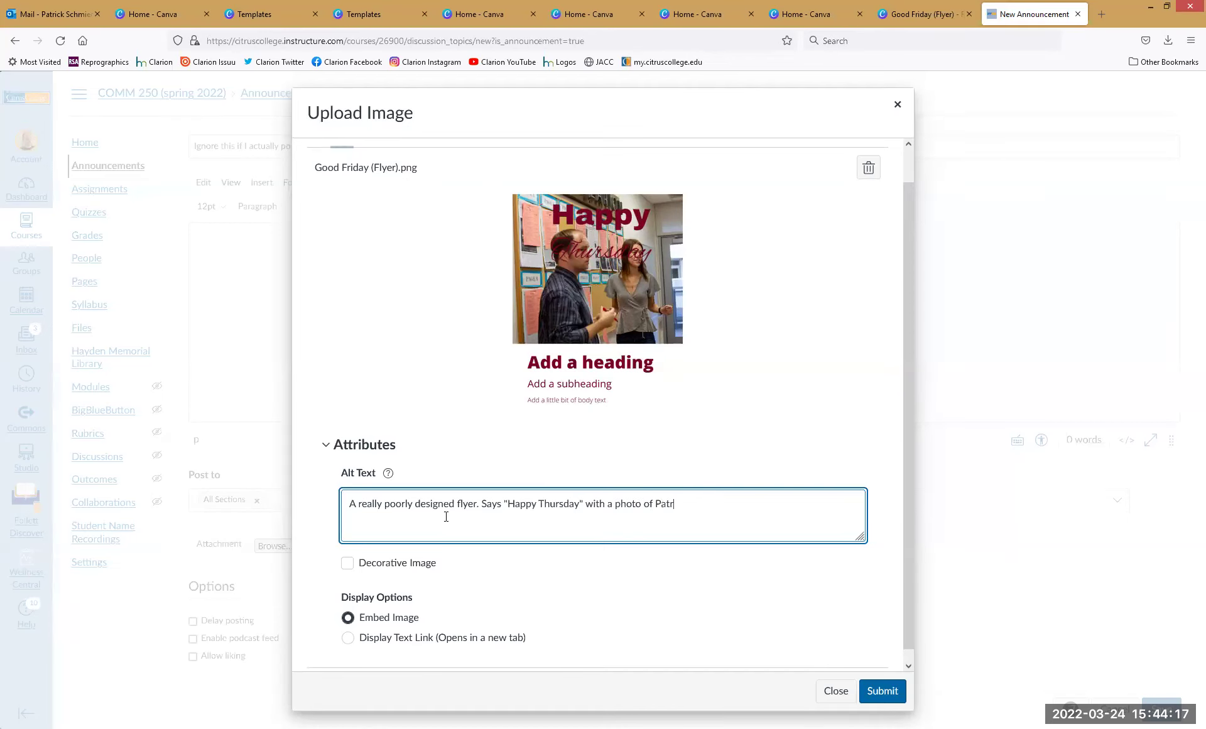
text(ick and Natalie.)
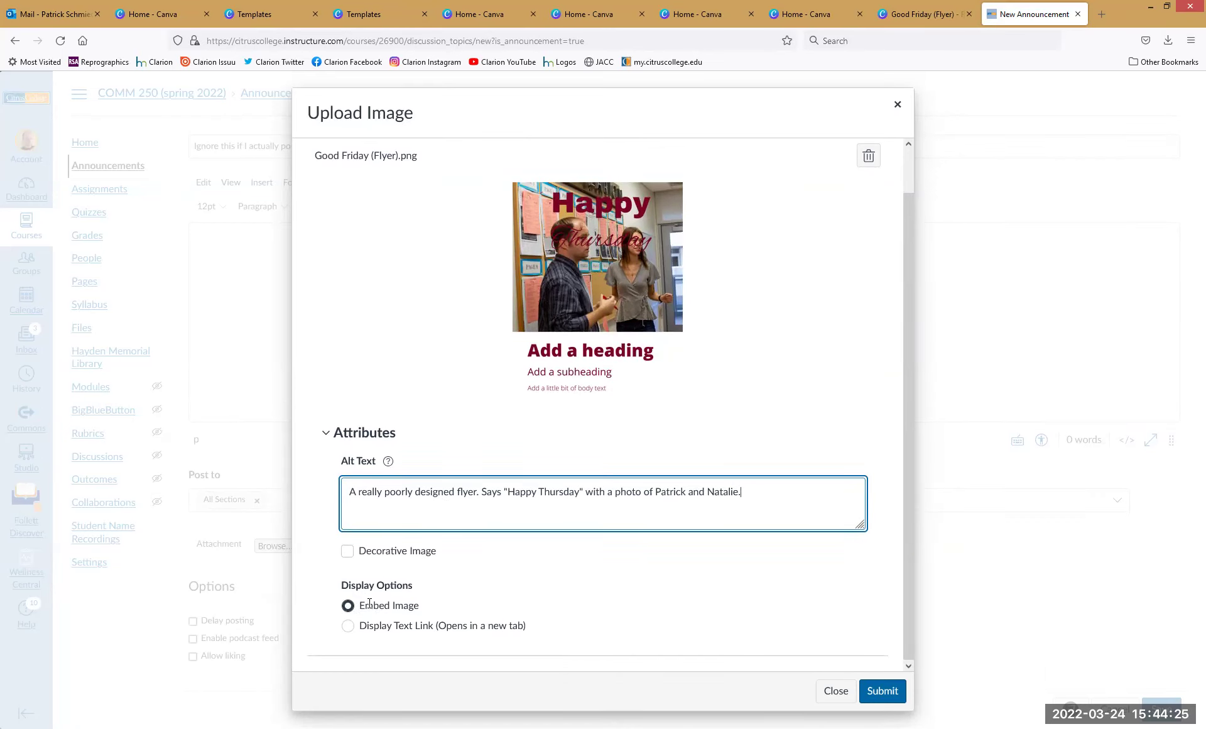
click(880, 689)
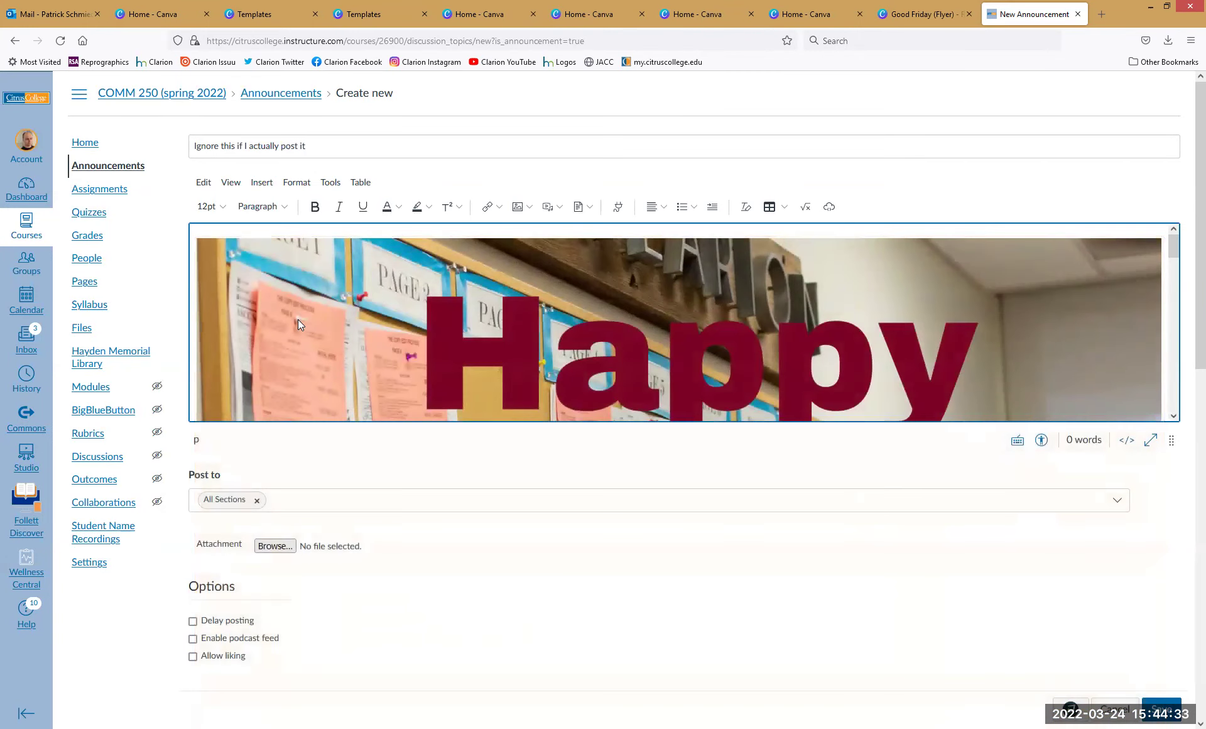
Resize the embedded flyer image to 50 percent in its image options
click(298, 319)
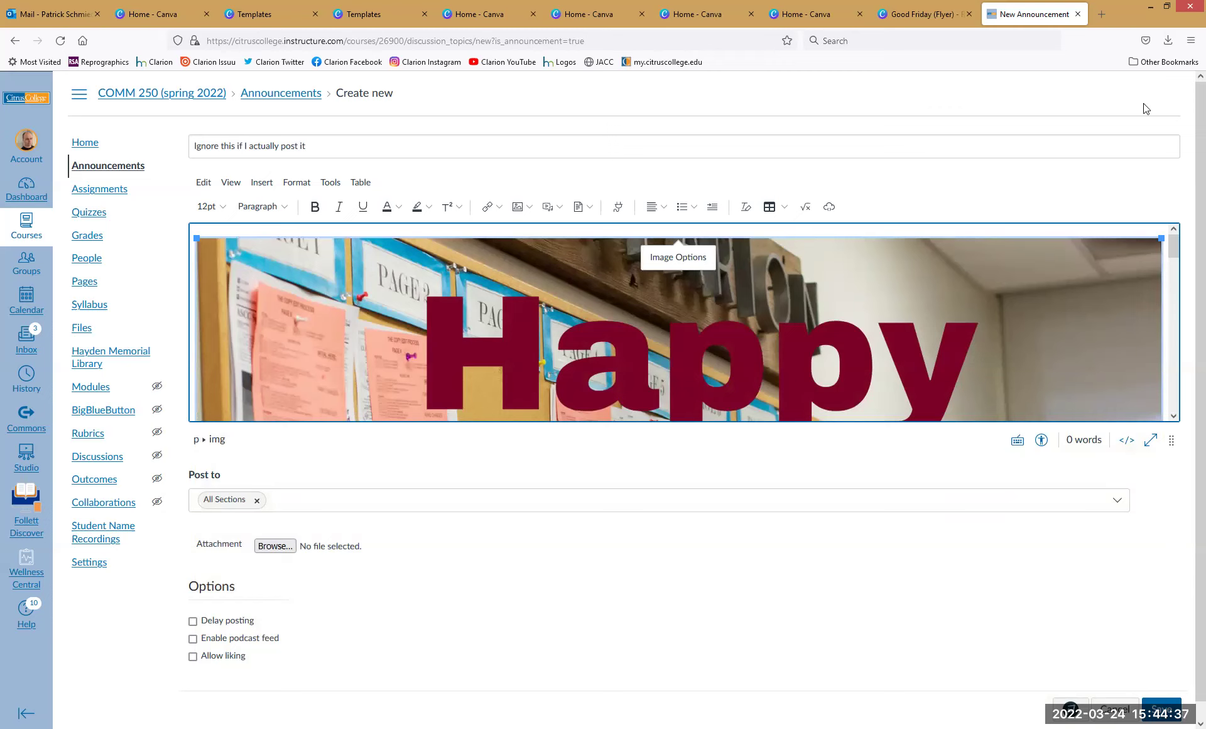
click(678, 252)
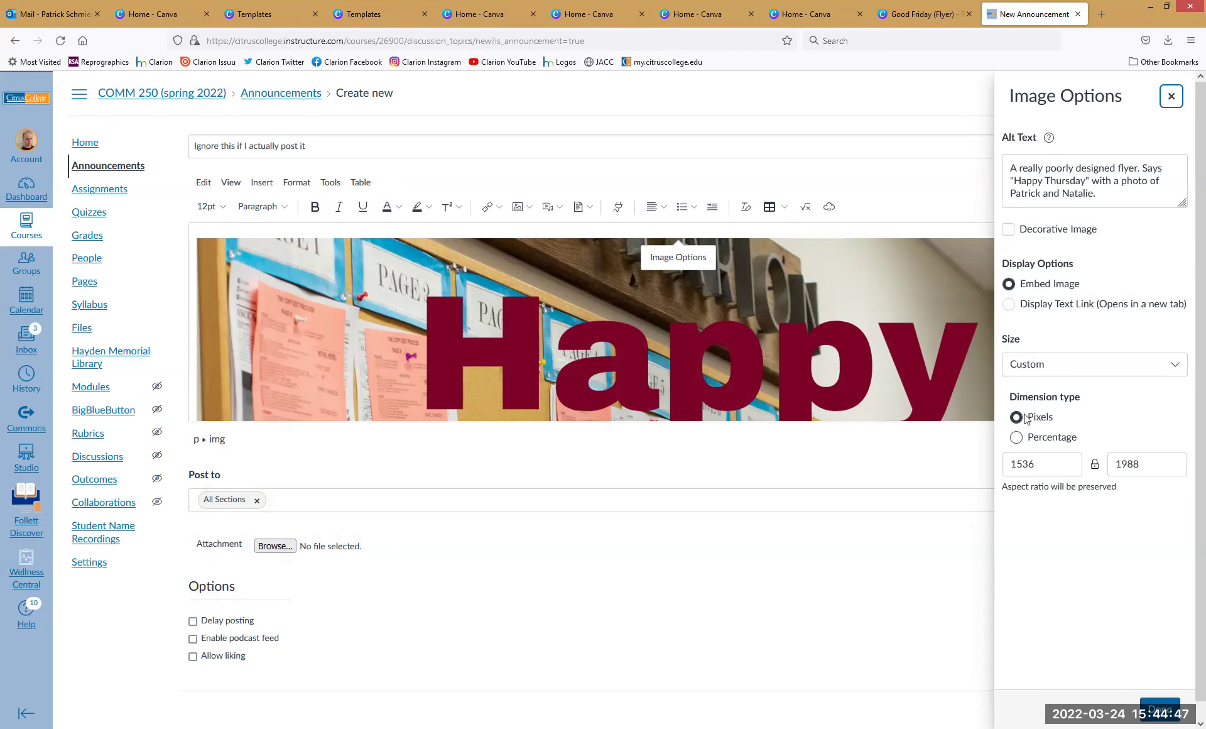
click(1015, 437)
click(1015, 461)
double_click(1015, 462)
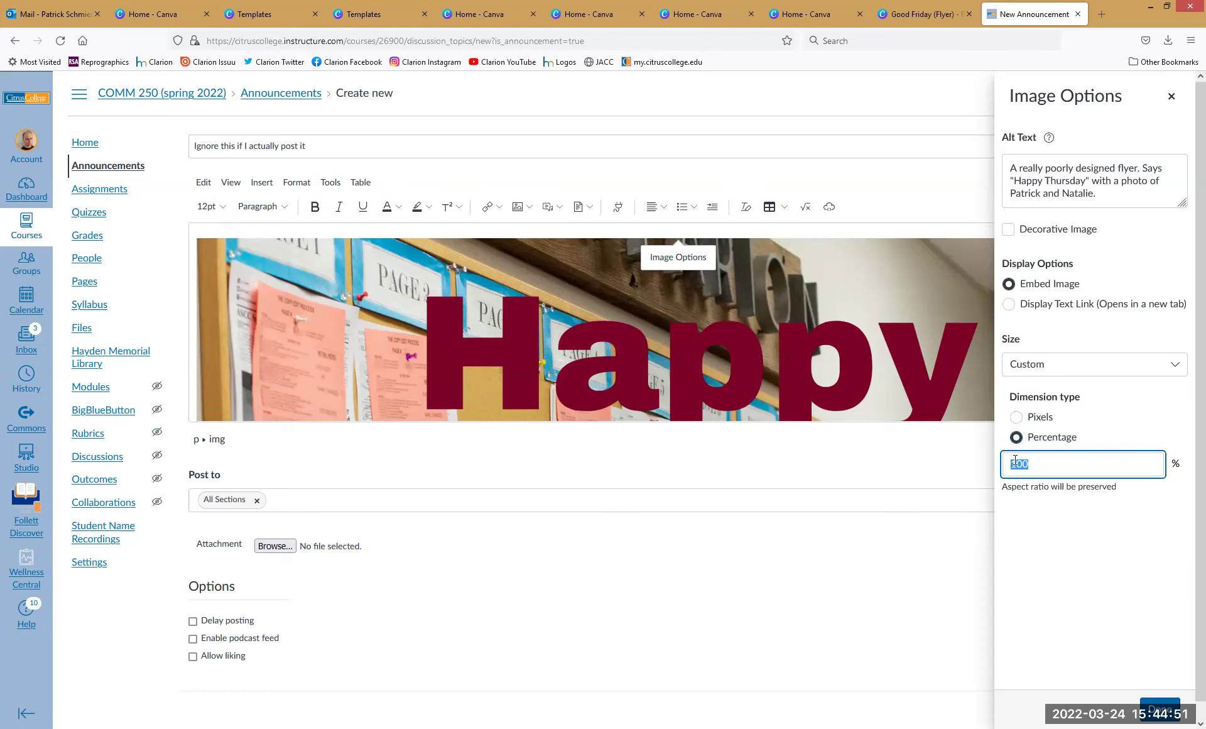
text(50)
click(1160, 707)
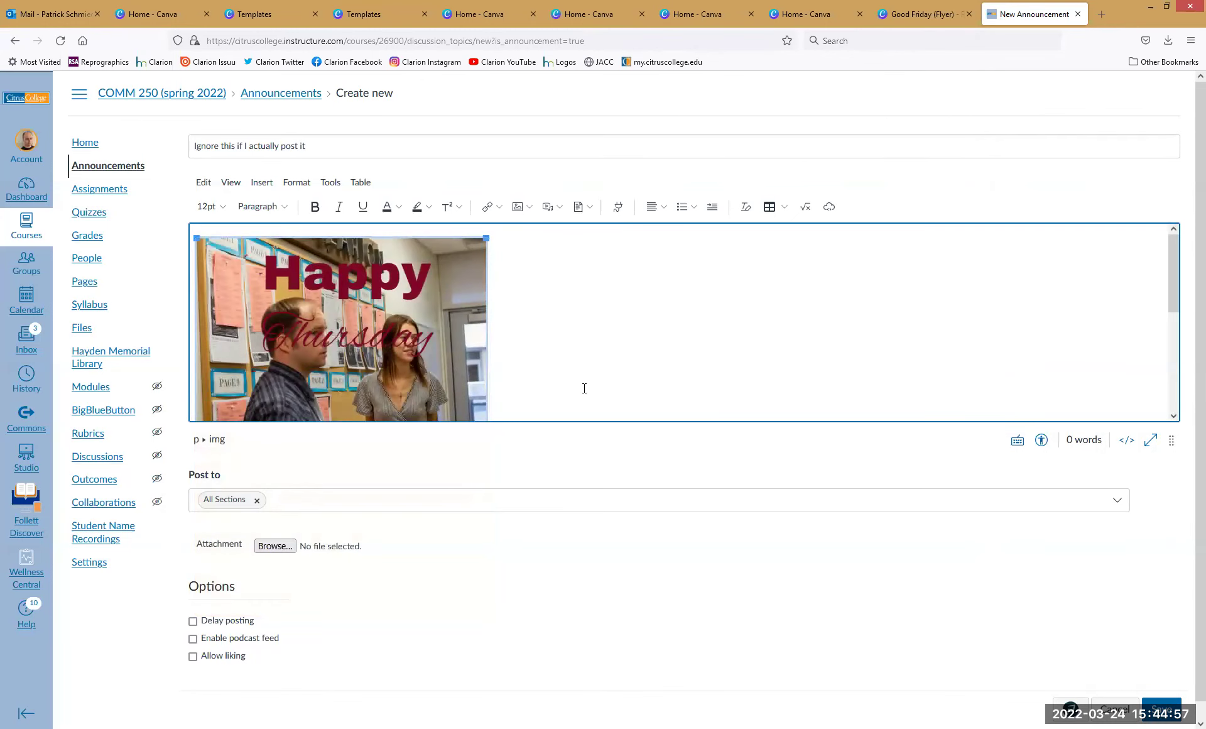
Add the line "add whatever text I want" below the flyer image in the announcement body
scroll(584, 388, down, 3)
click(562, 415)
key(Return)
text(add whatever text I want)
key(Return)
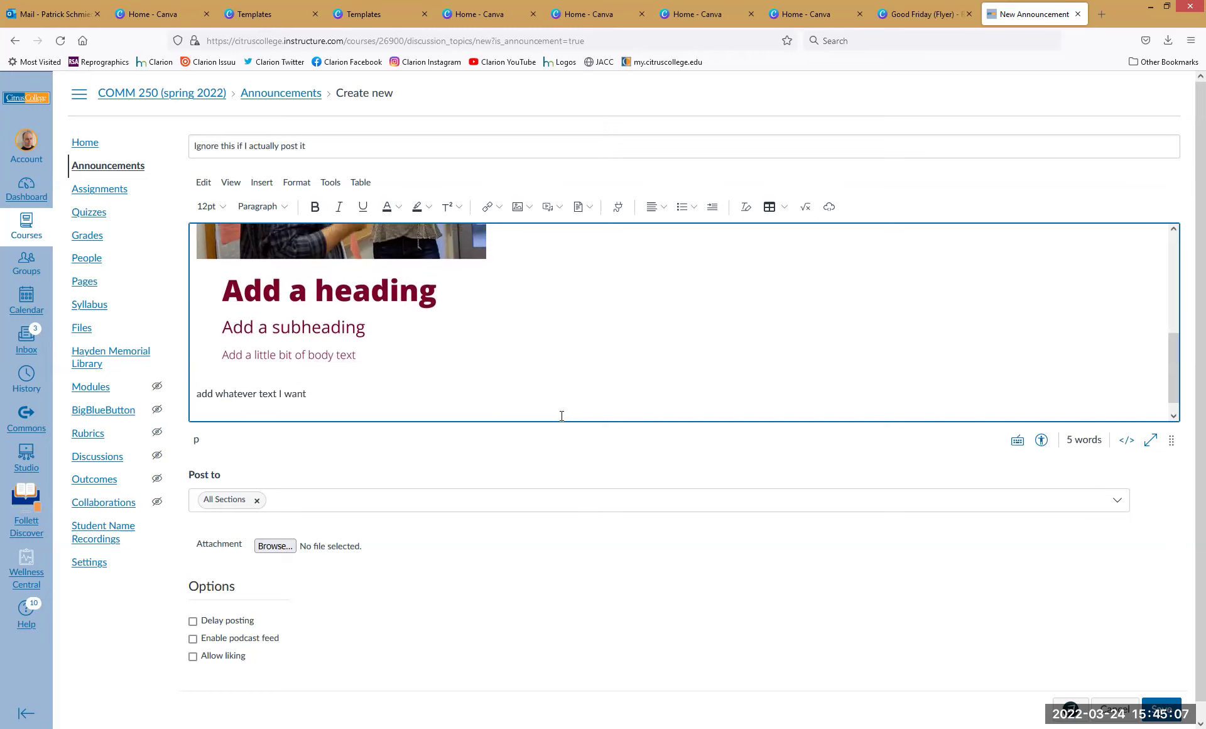
Add the line "annopucnement here goes here" below the existing text in the announcement body
text(annopucnement here goes here)
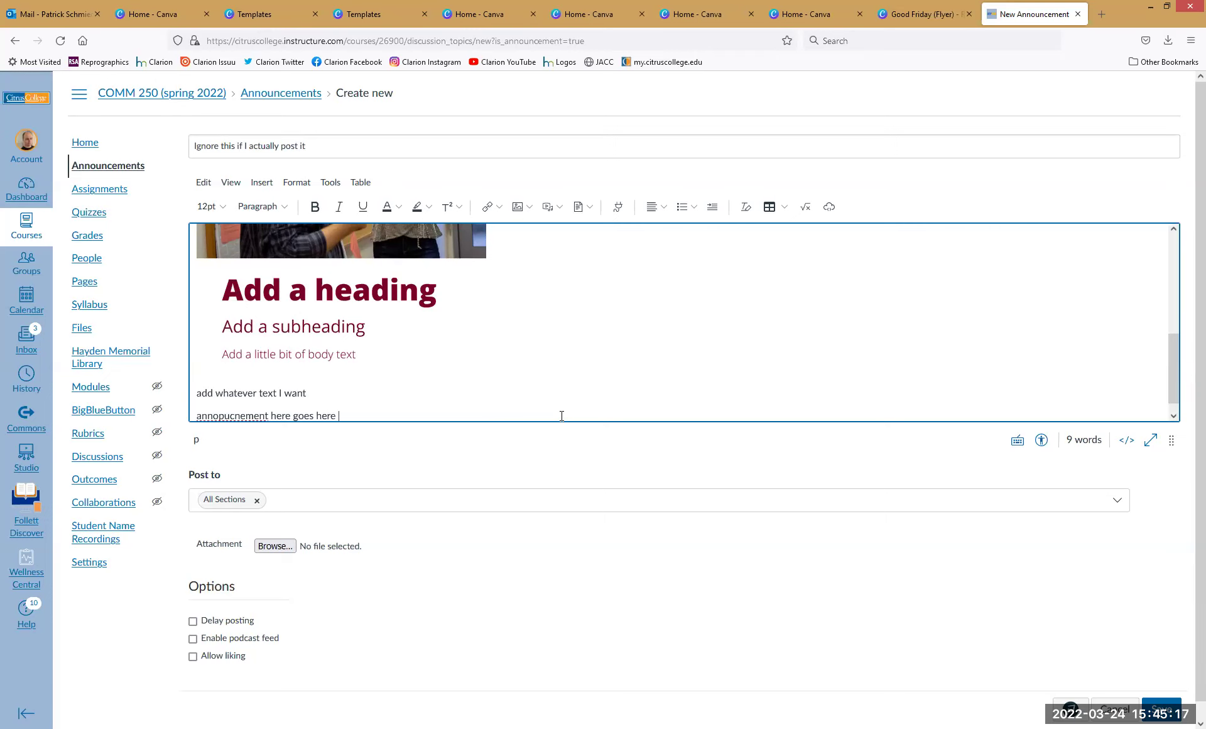
scroll(489, 371, up, 3)
scroll(482, 365, down, 4)
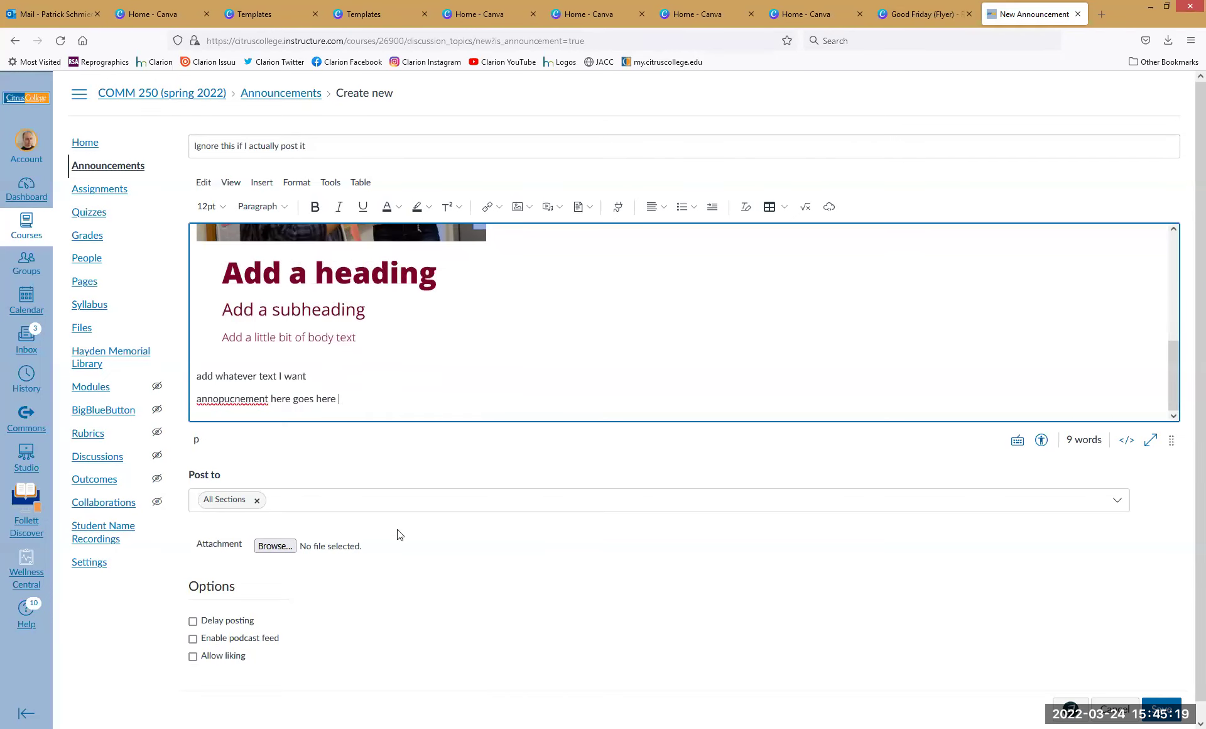
Delay the announcement's posting until Mar 25, 2022 at 12:05 PM and save it
scroll(409, 528, down, 1)
click(201, 601)
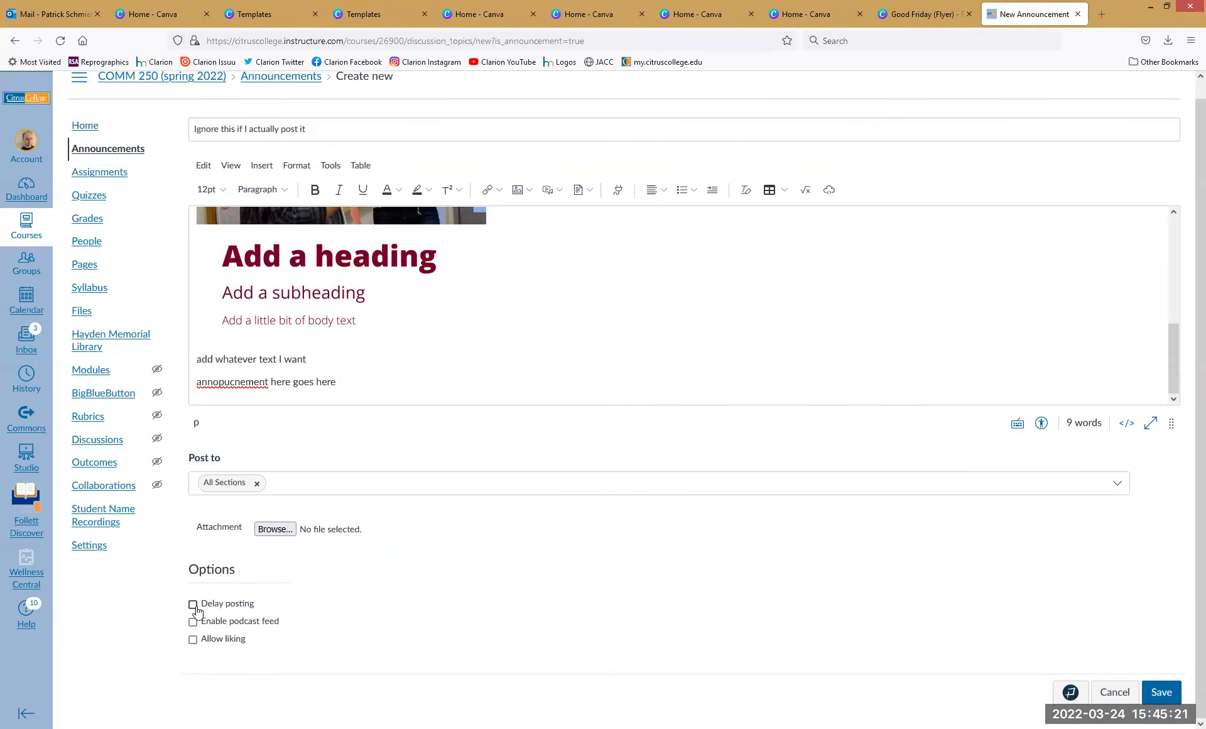
click(351, 631)
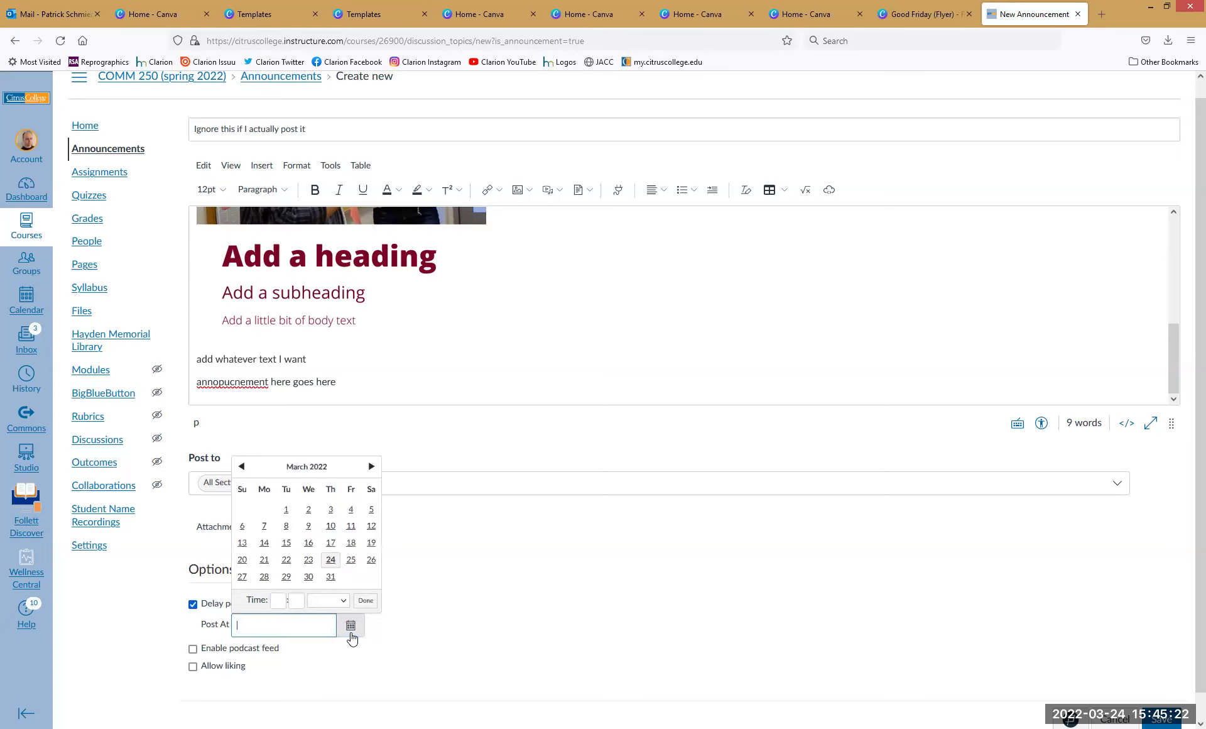
click(352, 559)
click(278, 600)
text(12)
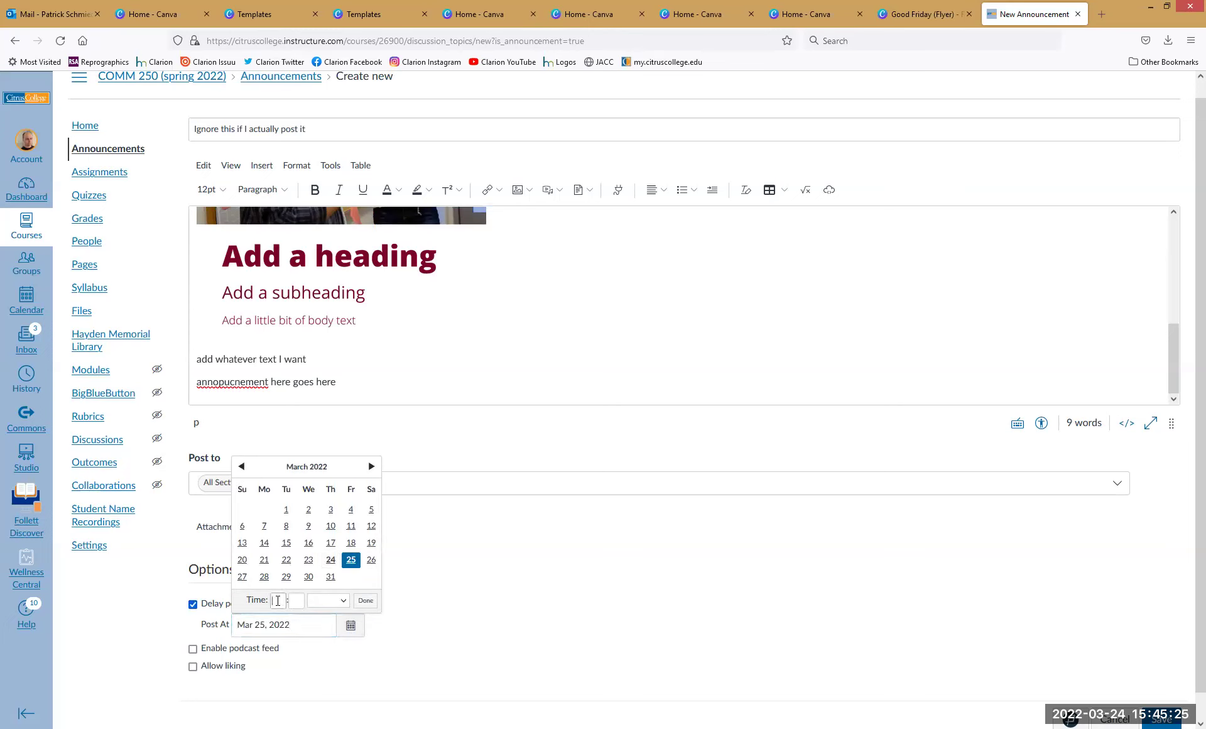
key(Tab)
text(05)
key(Tab)
key(Tab)
key(Return)
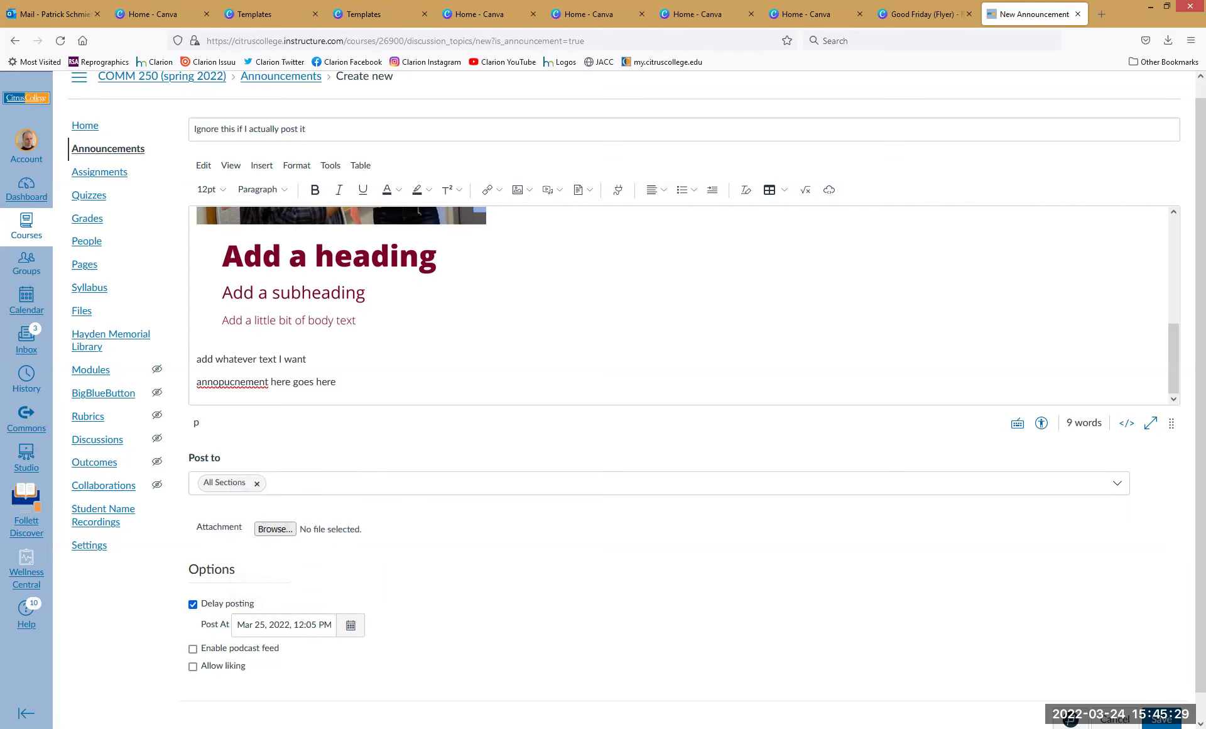
click(1161, 719)
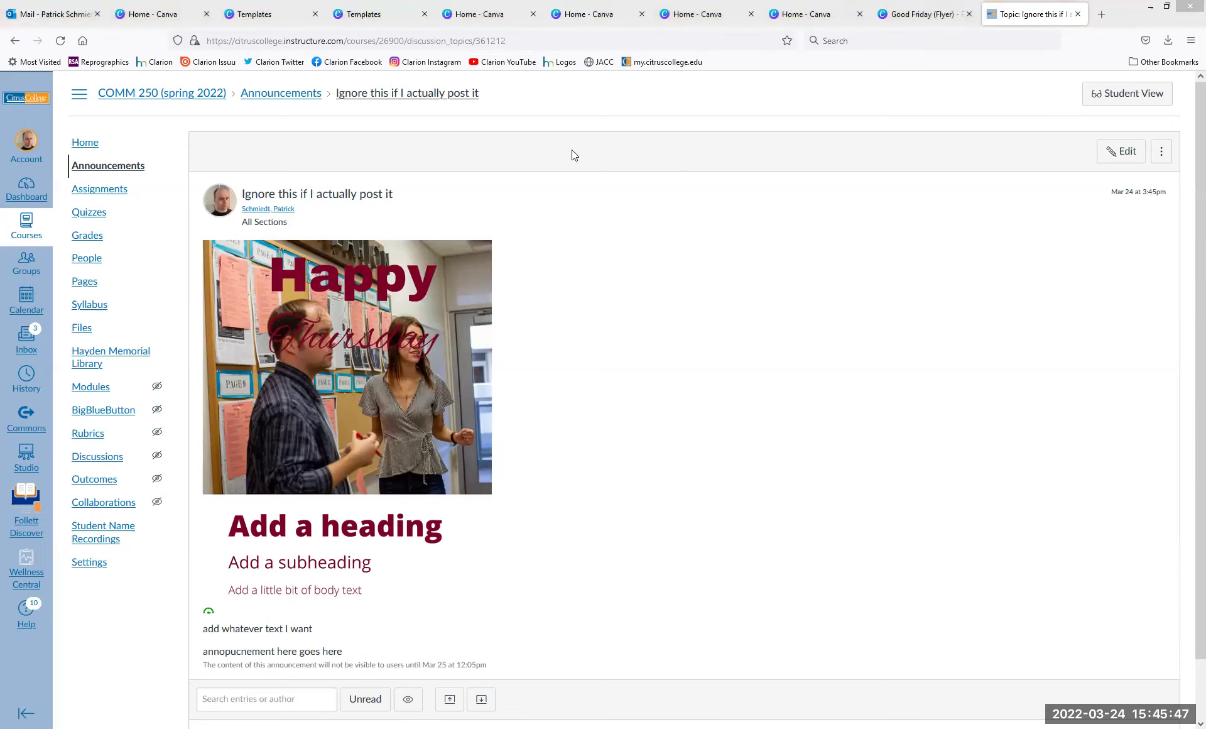
Switch back to the Canva home page
click(157, 25)
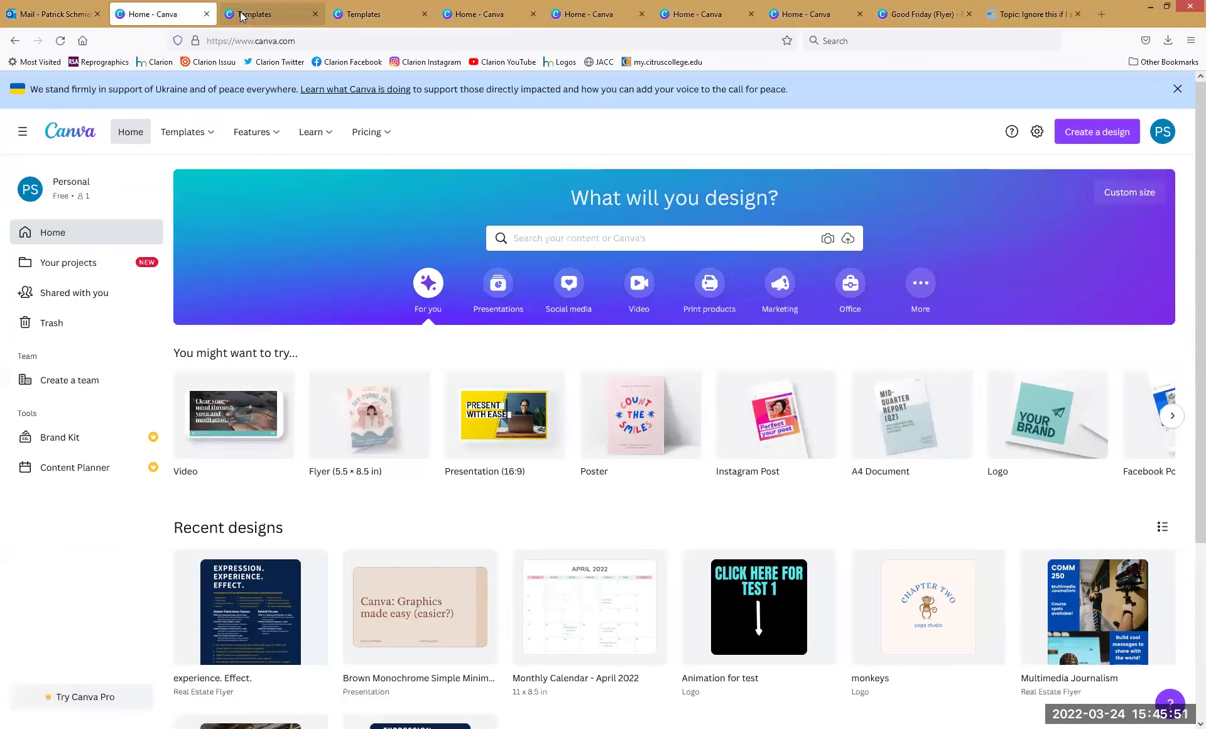